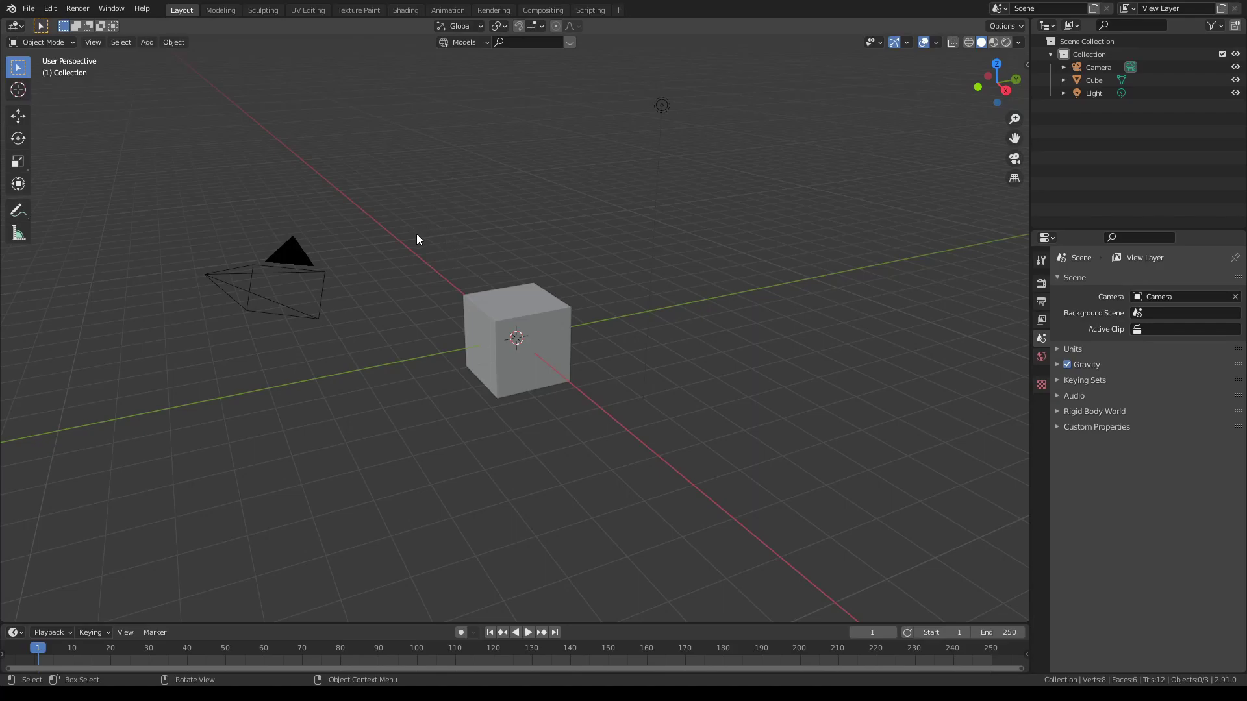
Delete the default camera, cube and light from the scene
{"action": "middle_click_drag", "start_coordinate": [417, 239], "coordinate": [485, 240]}
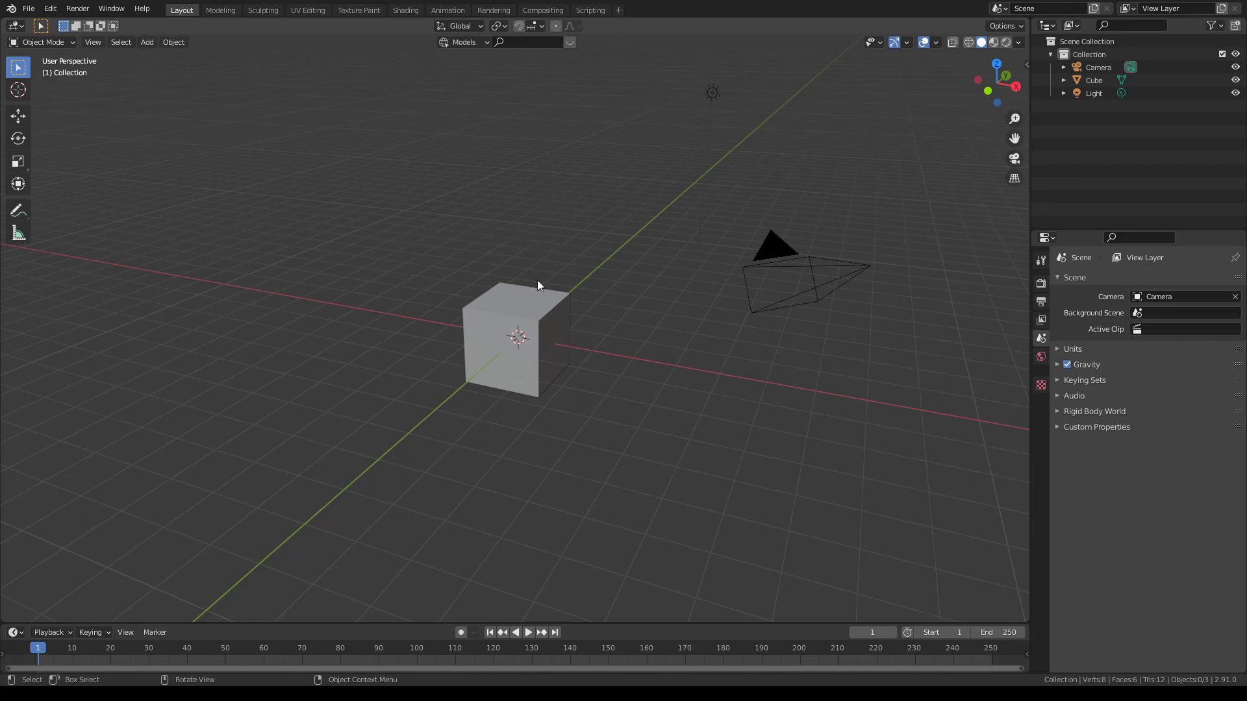
{"action": "middle_click_drag", "start_coordinate": [524, 246], "coordinate": [520, 244]}
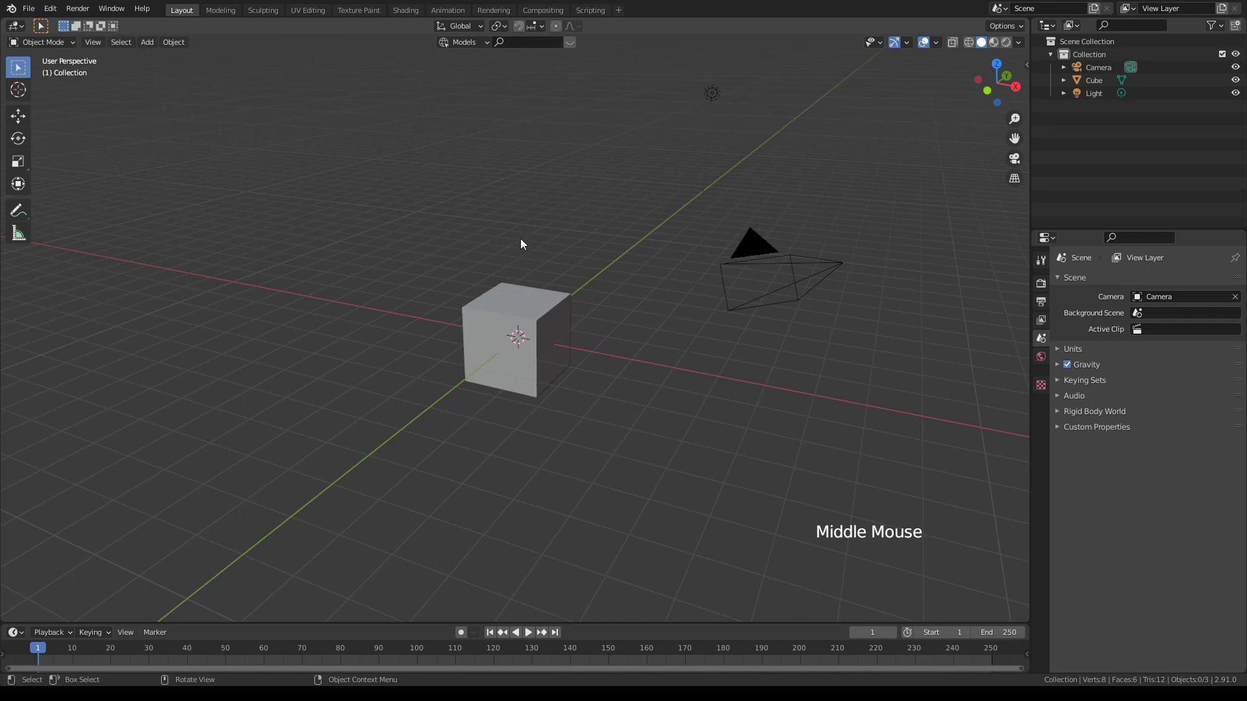
{"action": "key", "text": "a"}
{"action": "key", "text": "x"}
{"action": "left_click", "coordinate": [520, 241]}
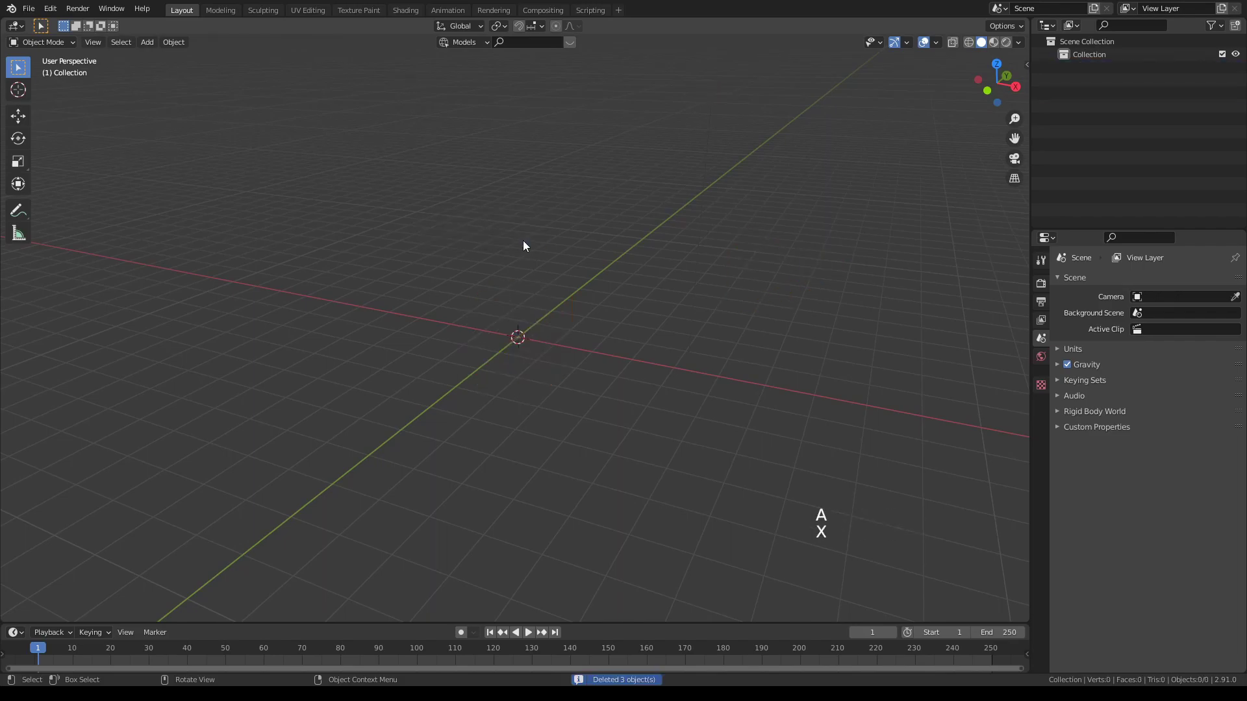
Add a grid mesh at the origin and scale it up to about 14.04 as a large ground surface
{"action": "mouse_move", "coordinate": [528, 243]}
{"action": "middle_mouse_down"}
{"action": "mouse_move", "coordinate": [568, 243]}
{"action": "mouse_move", "coordinate": [544, 243]}
{"action": "middle_mouse_up"}
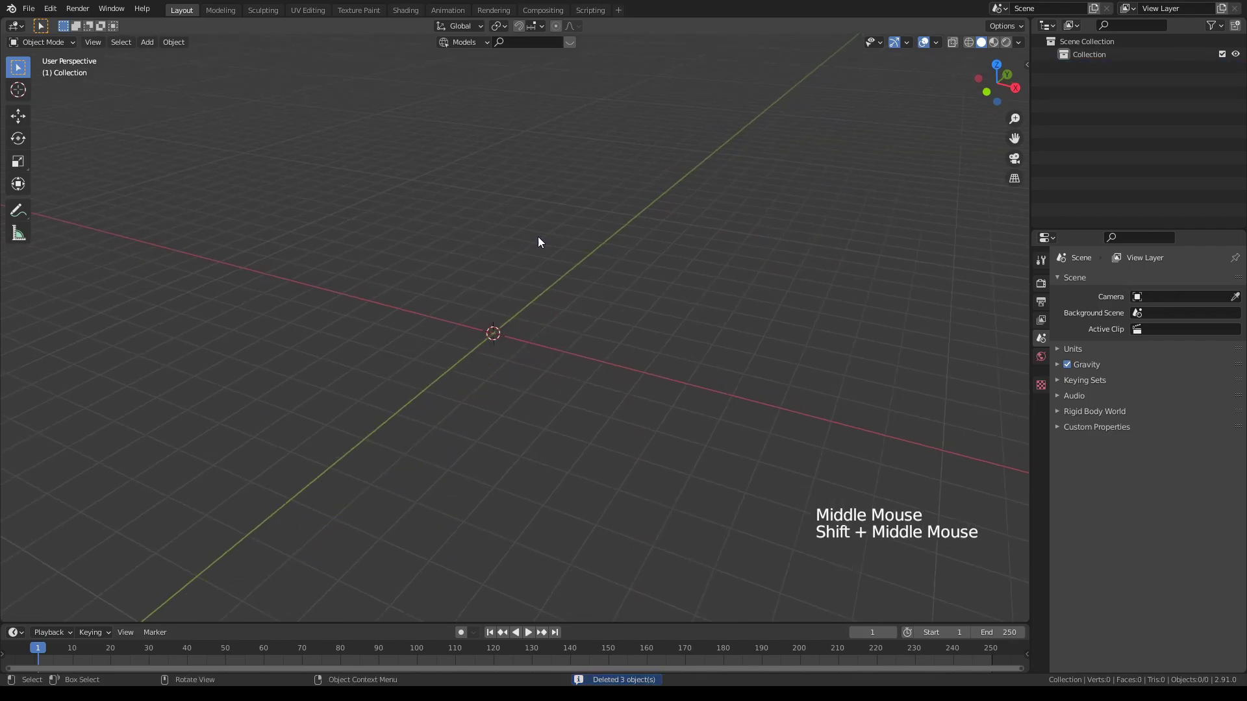
{"action": "key", "text": "shift+a"}
{"action": "mouse_move", "coordinate": [537, 236]}
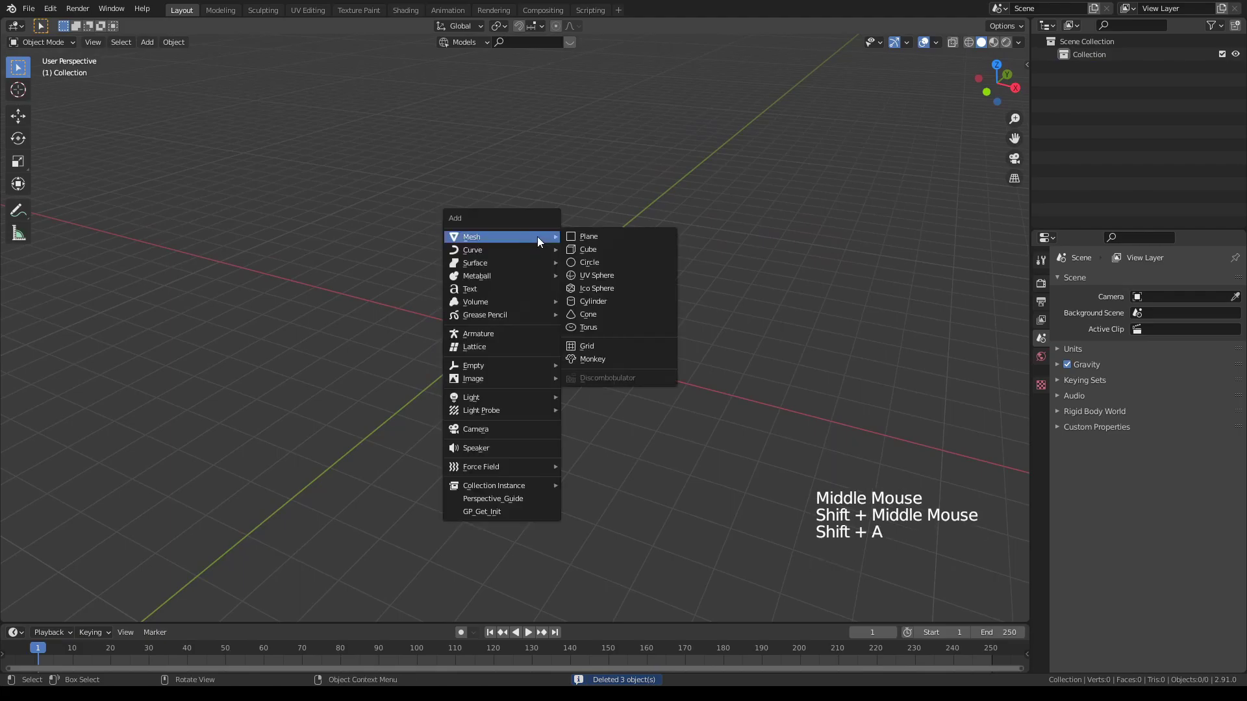
{"action": "left_click", "coordinate": [588, 346]}
{"action": "key", "text": "s"}
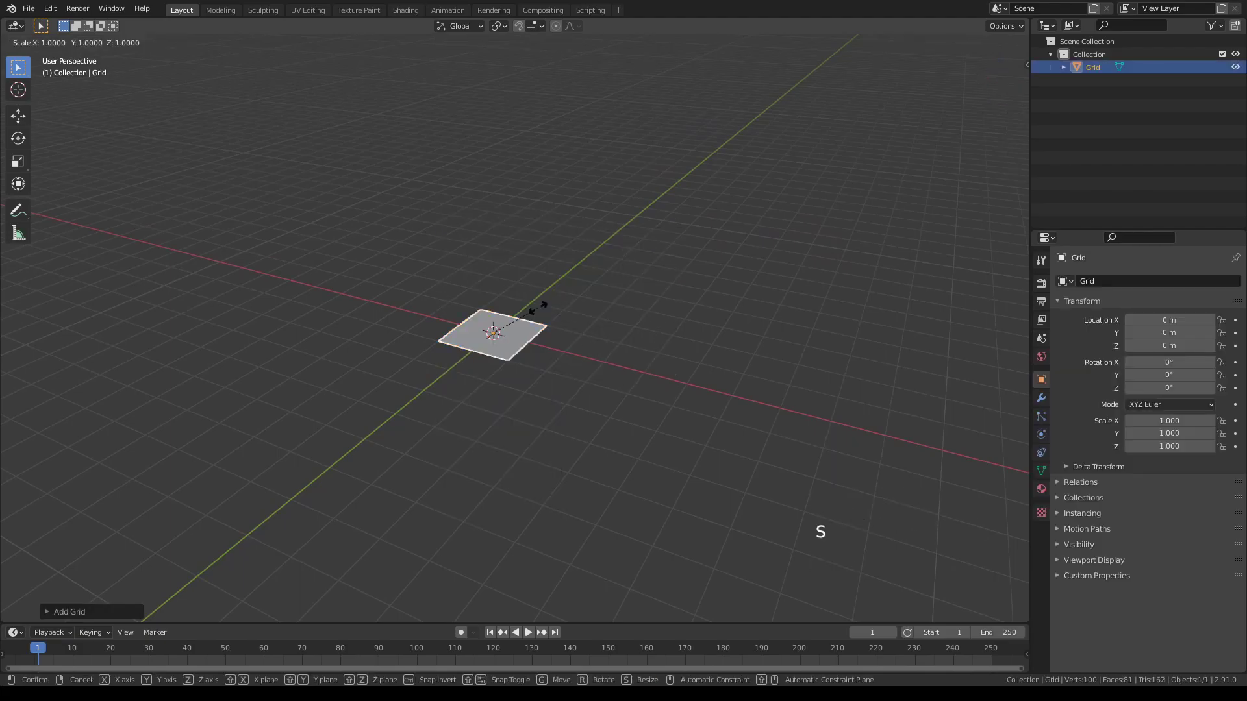
{"action": "left_click", "coordinate": [808, 252]}
{"action": "key", "text": "s"}
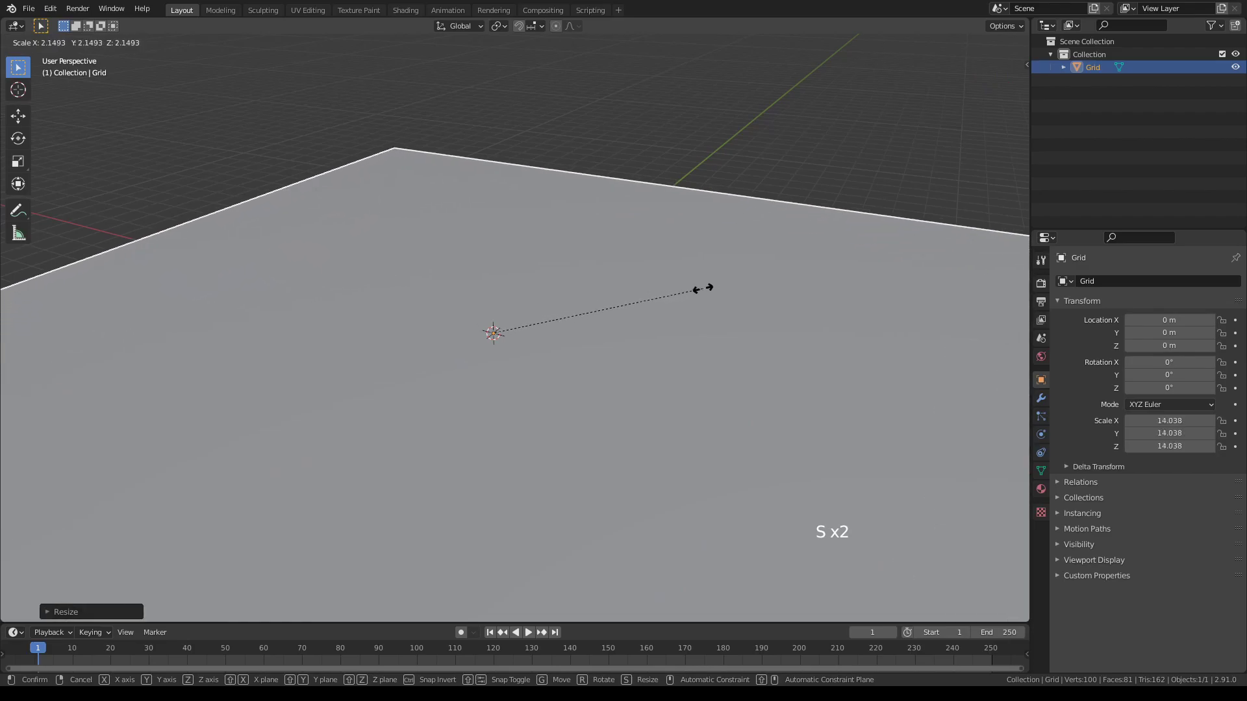
{"action": "left_click", "coordinate": [701, 288]}
{"action": "middle_click_drag", "start_coordinate": [644, 186], "coordinate": [632, 220]}
{"action": "scroll", "coordinate": [633, 220], "scroll_direction": "down", "scroll_amount": 2}
{"action": "scroll", "coordinate": [624, 227], "scroll_direction": "down", "scroll_amount": 1}
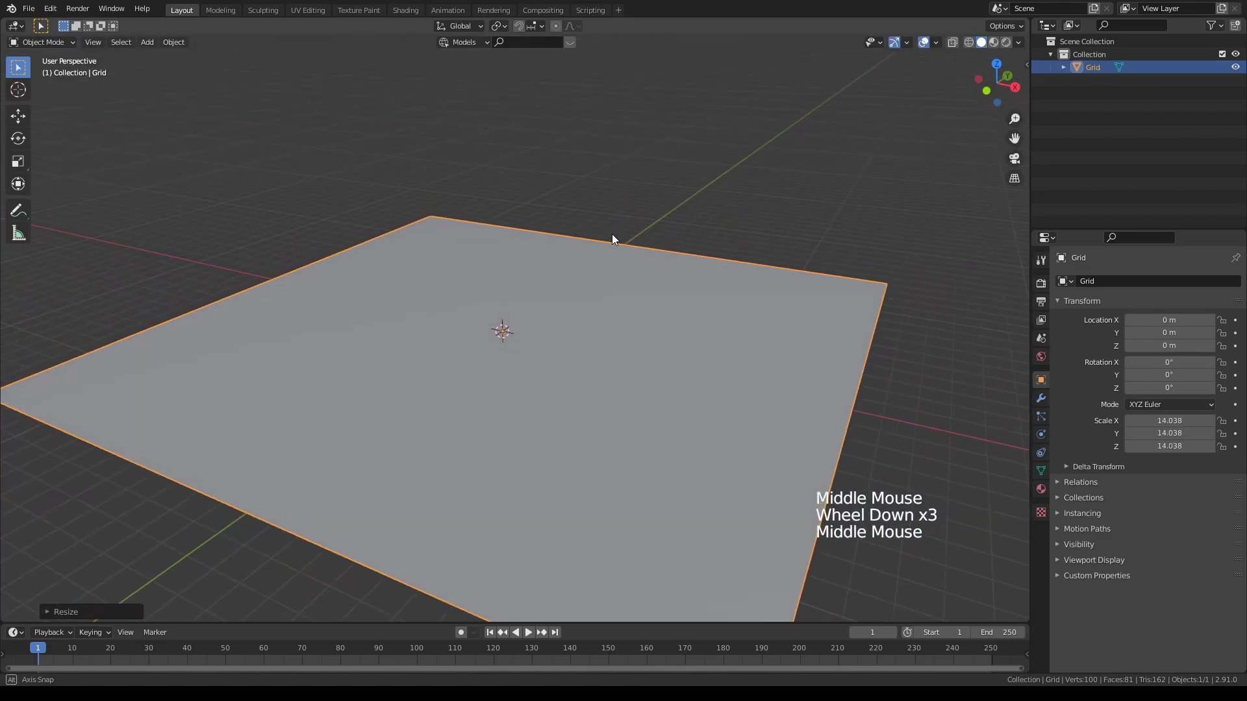
{"action": "scroll", "coordinate": [613, 237], "scroll_direction": "up", "scroll_amount": 3}
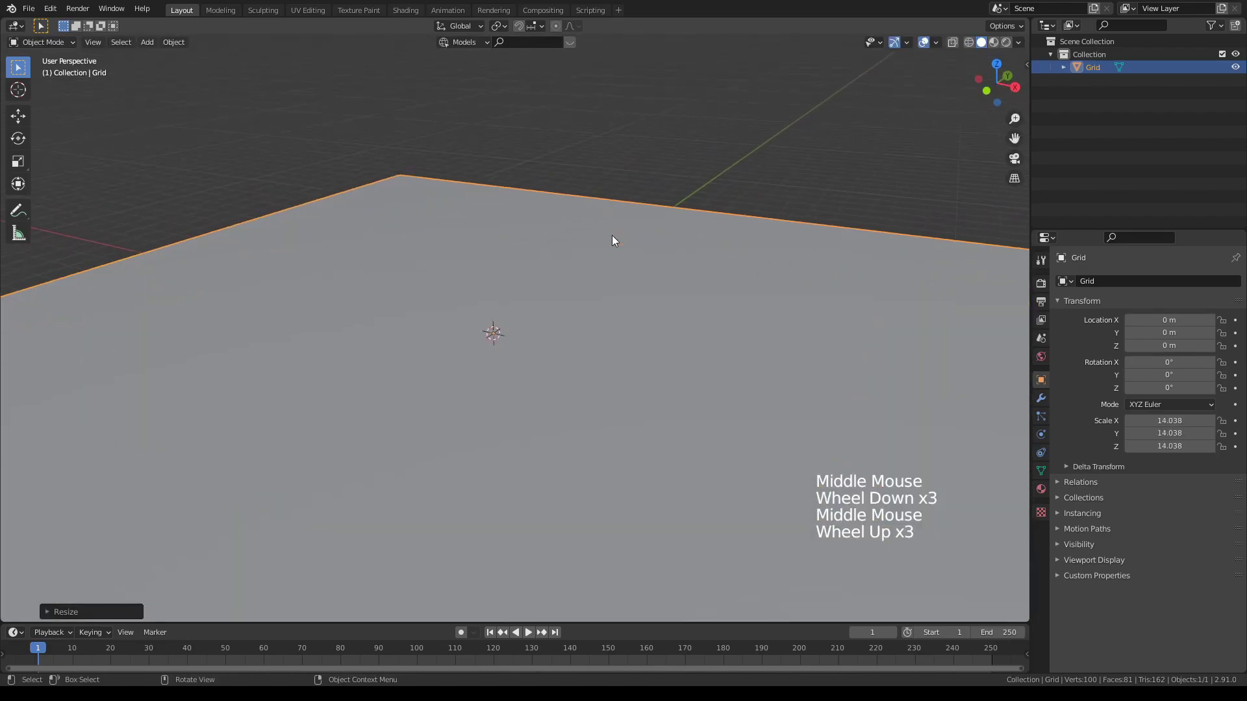
Show the outliner's restriction toggles and make the Grid object unselectable
{"action": "left_click", "coordinate": [1221, 25]}
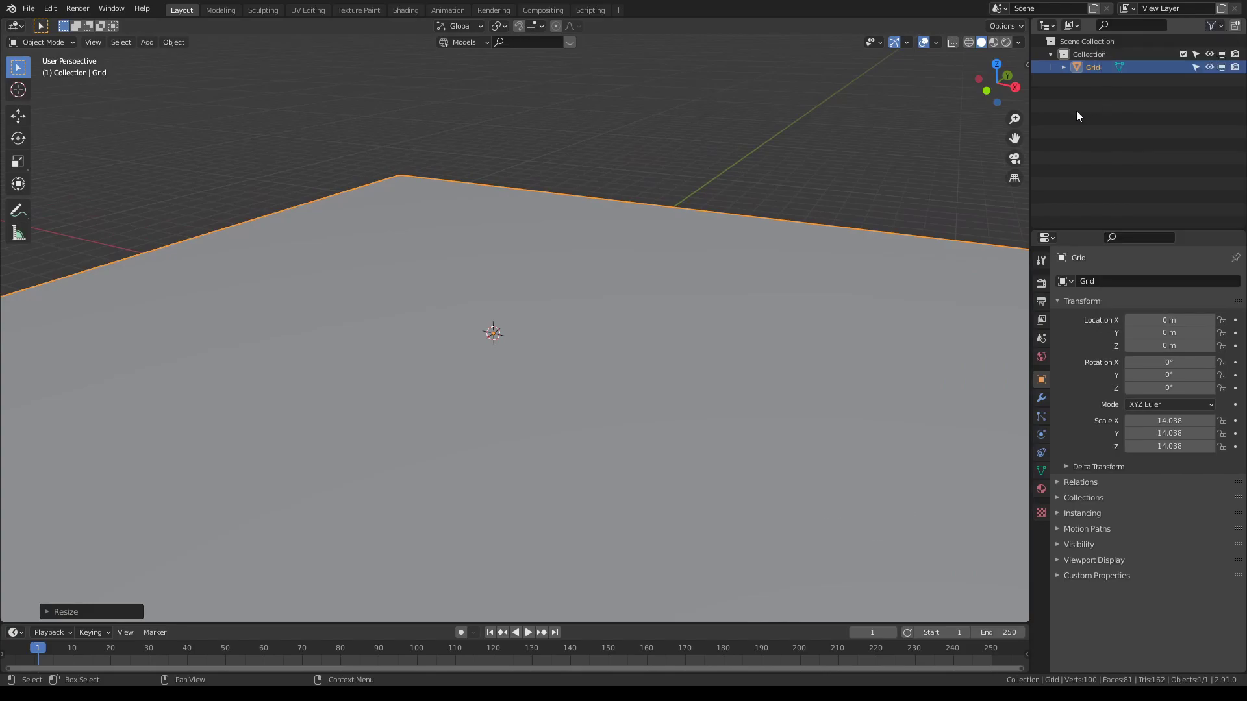
{"action": "left_click", "coordinate": [1197, 65]}
{"action": "scroll", "coordinate": [700, 146], "scroll_direction": "down", "scroll_amount": 2}
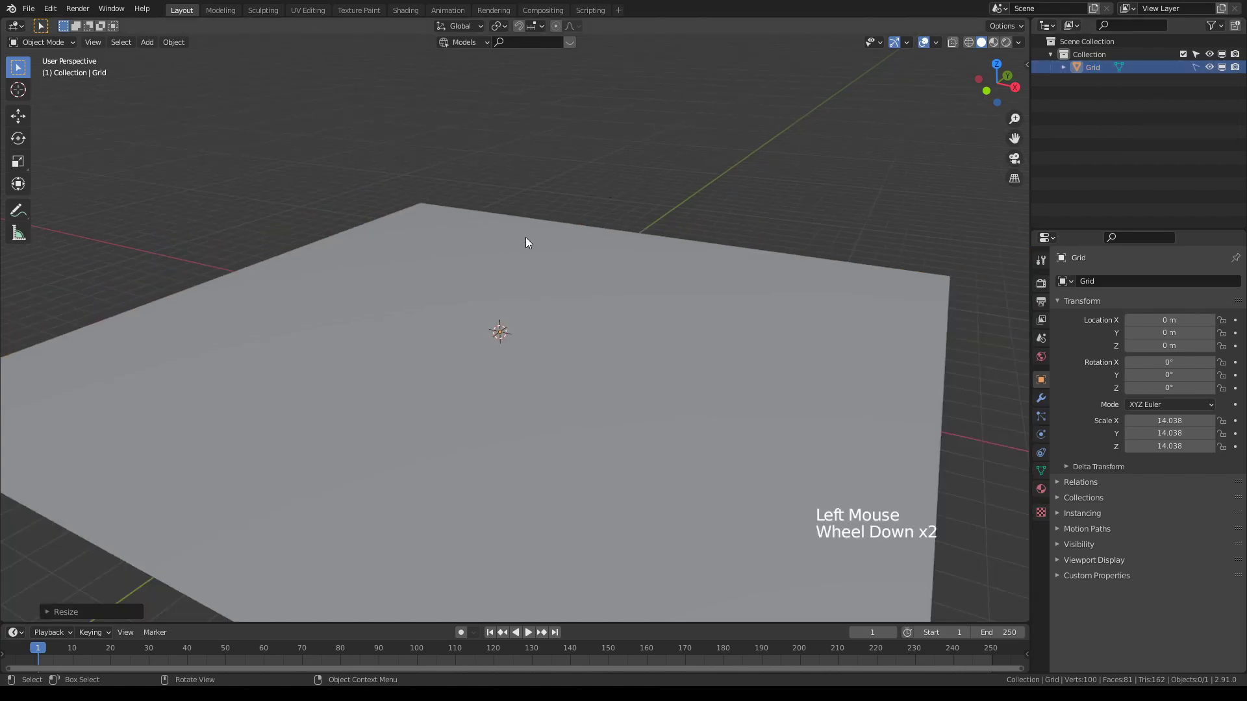
{"action": "middle_click_drag", "start_coordinate": [524, 236], "coordinate": [545, 214]}
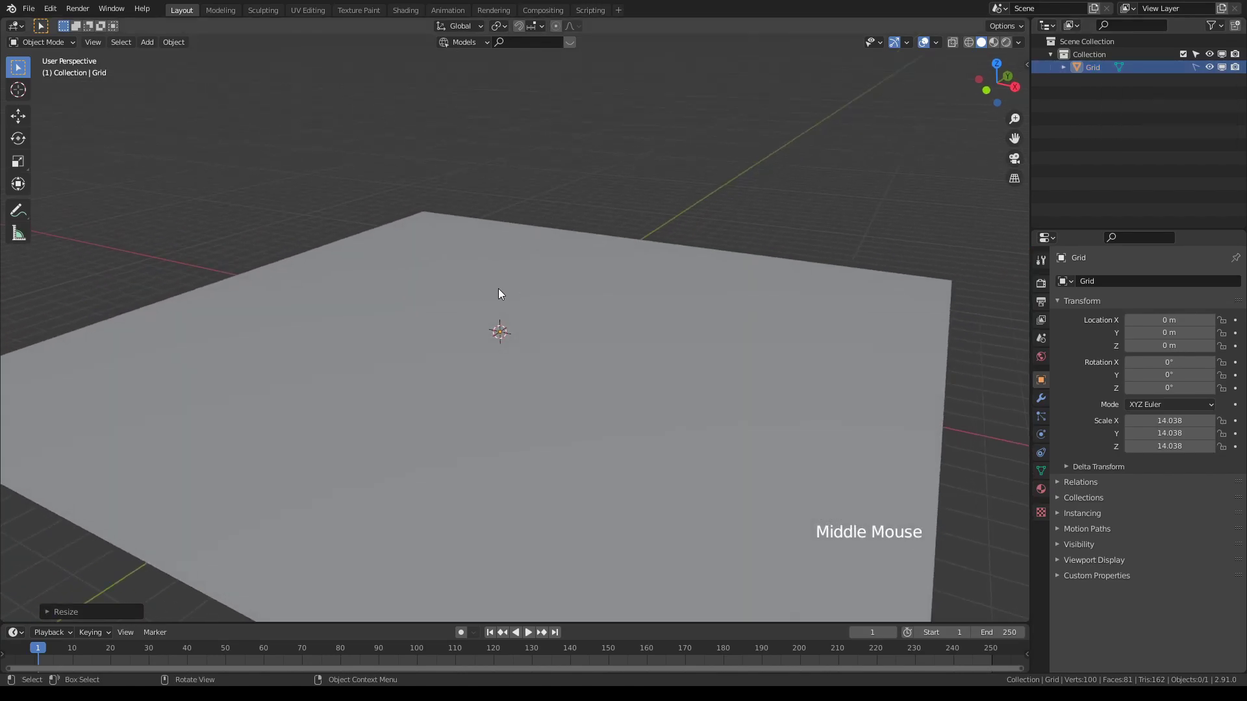
{"action": "middle_click_drag", "start_coordinate": [498, 288], "coordinate": [515, 285]}
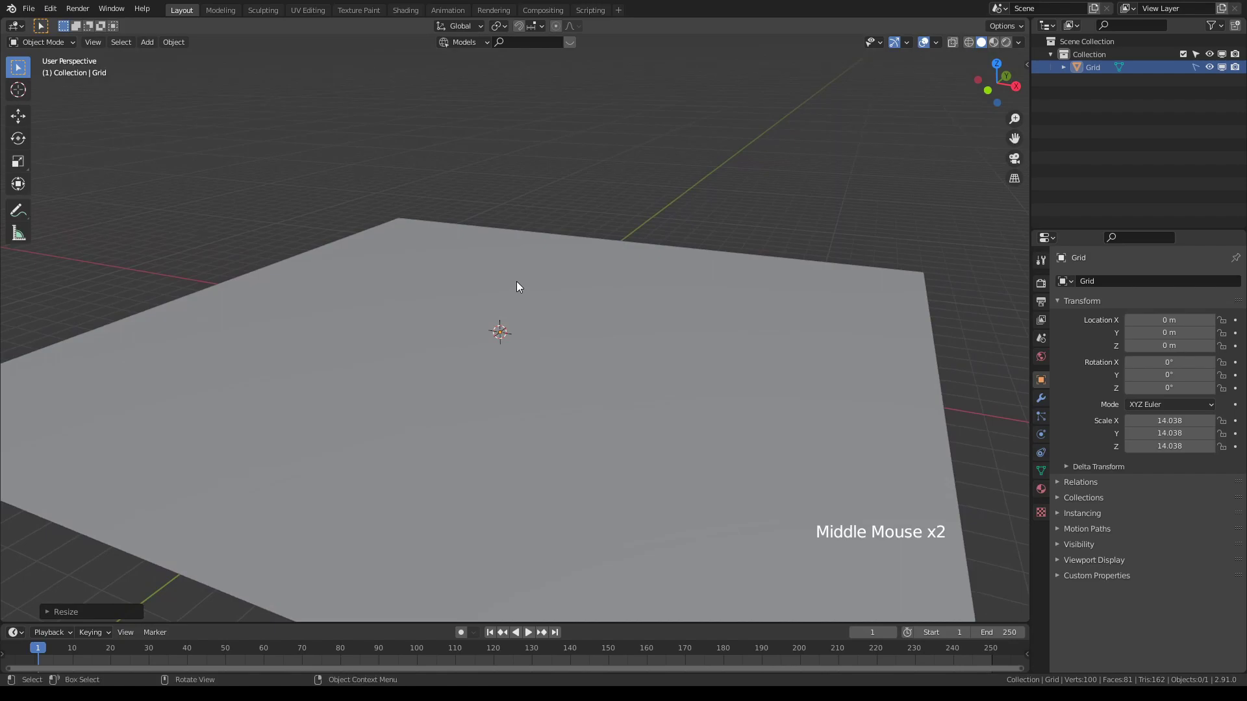
Configure Sketch_N_Carve for Union with Smart Join enabled and Guides, Confirm and Cut_Through disabled
{"action": "key", "text": "k"}
{"action": "left_click", "coordinate": [522, 225]}
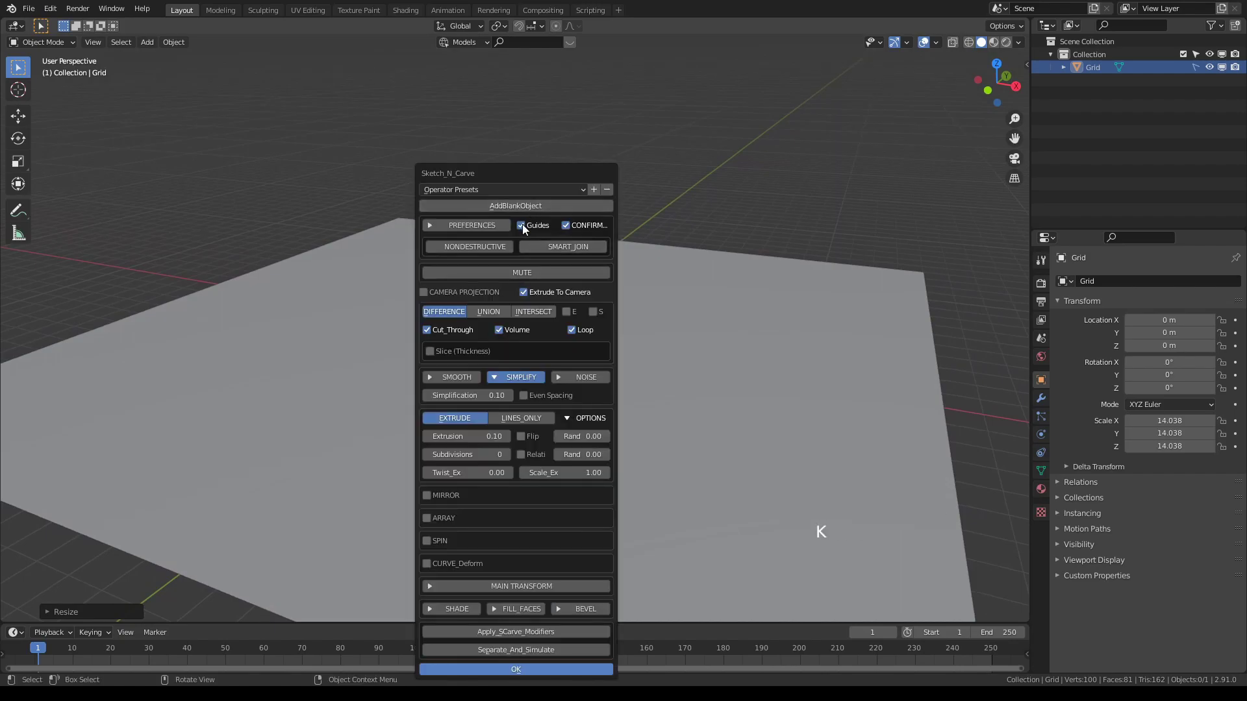
{"action": "left_click", "coordinate": [567, 226]}
{"action": "left_click", "coordinate": [489, 313]}
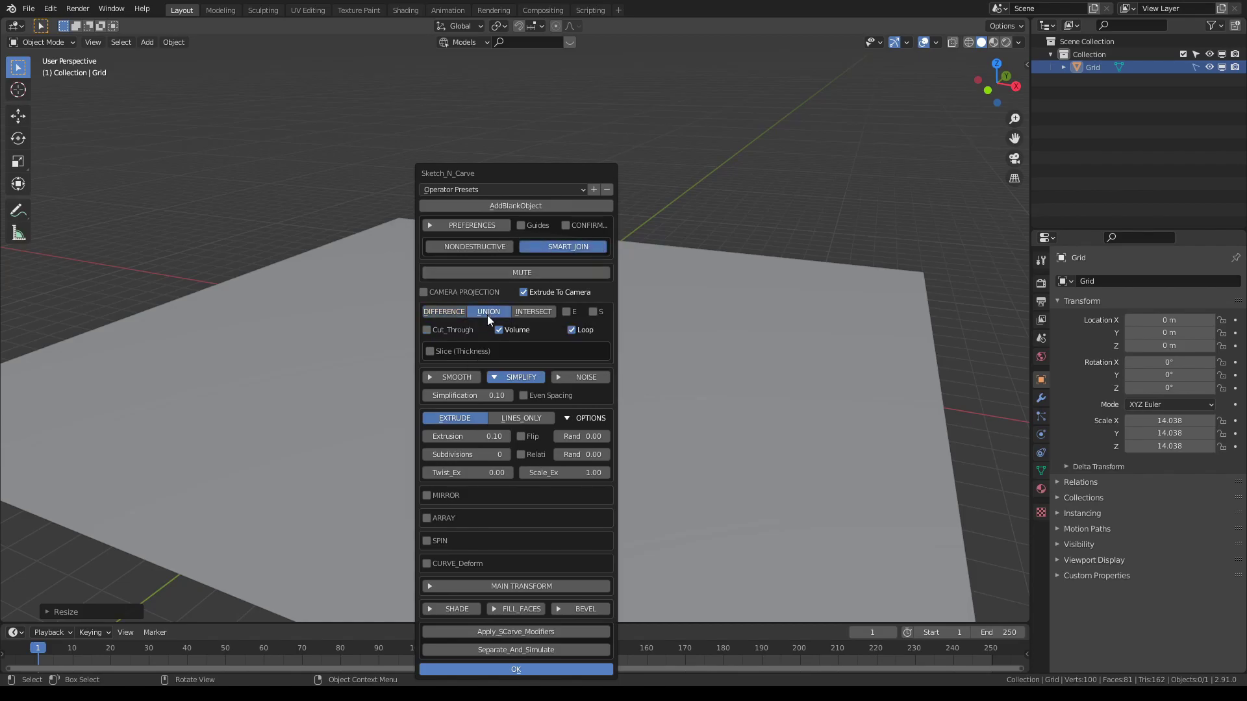
Add a blank Sketch_N_Carve object named bob, ready for drawing
{"action": "left_click", "coordinate": [500, 205]}
{"action": "left_click", "coordinate": [554, 230]}
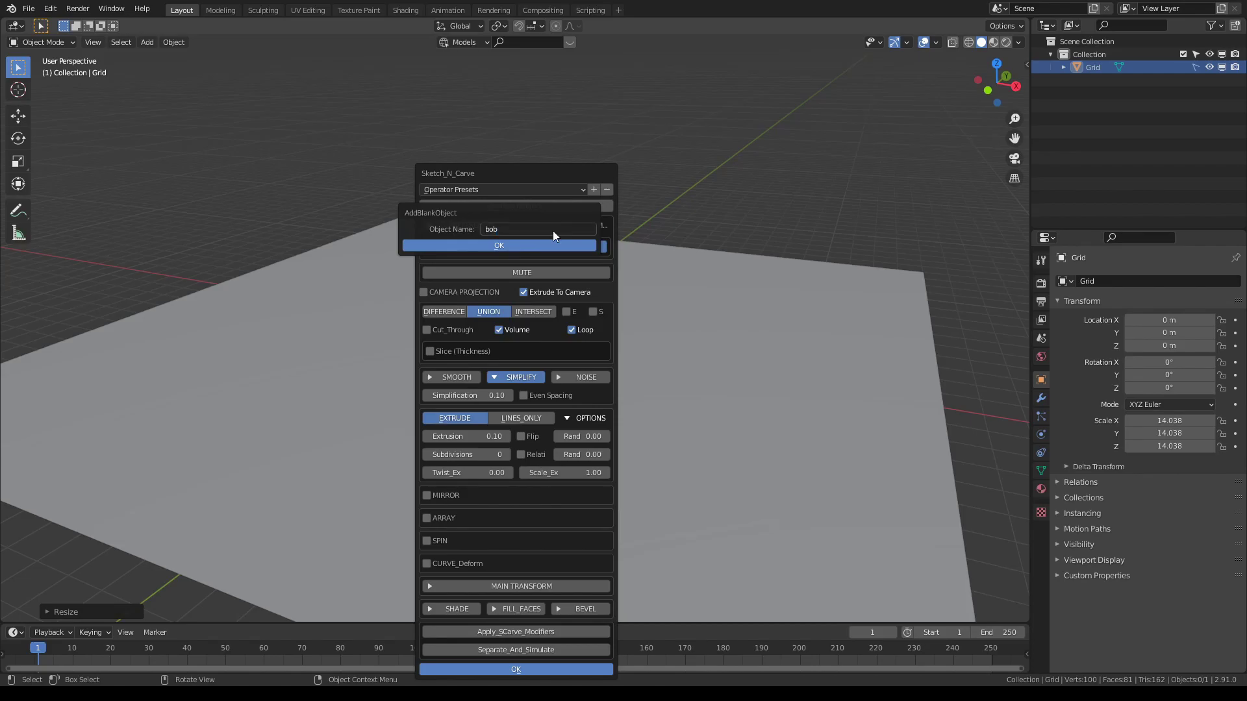
{"action": "key", "text": "Return"}
{"action": "key", "text": "Return"}
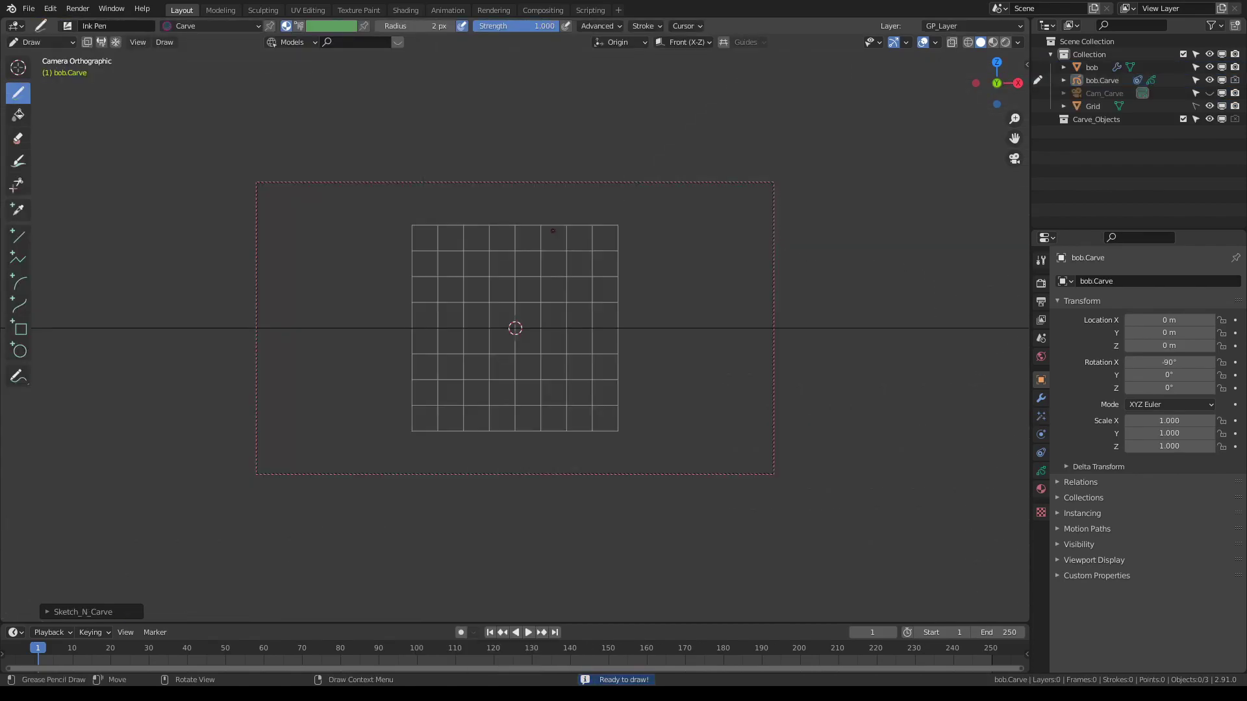
Disable the Orthographic option in the Sketch_N_Carve preferences to draw in perspective
{"action": "middle_click_drag", "start_coordinate": [561, 241], "coordinate": [534, 239]}
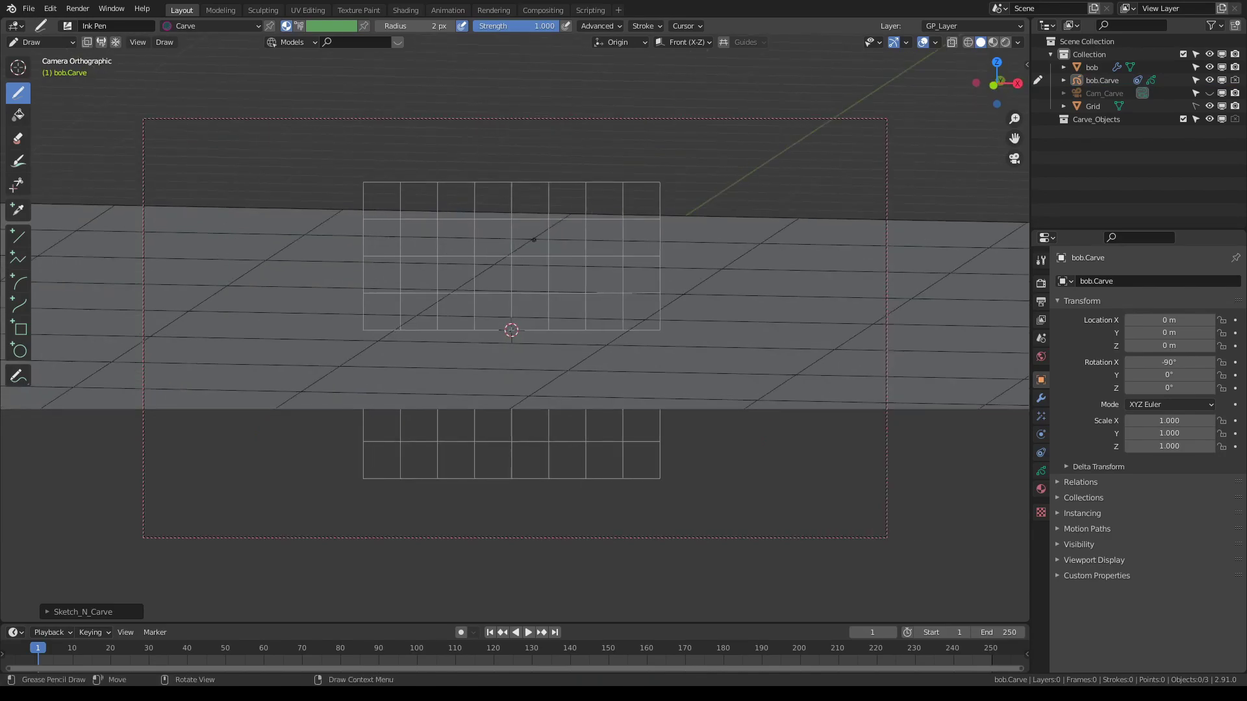
{"action": "left_click", "coordinate": [49, 613]}
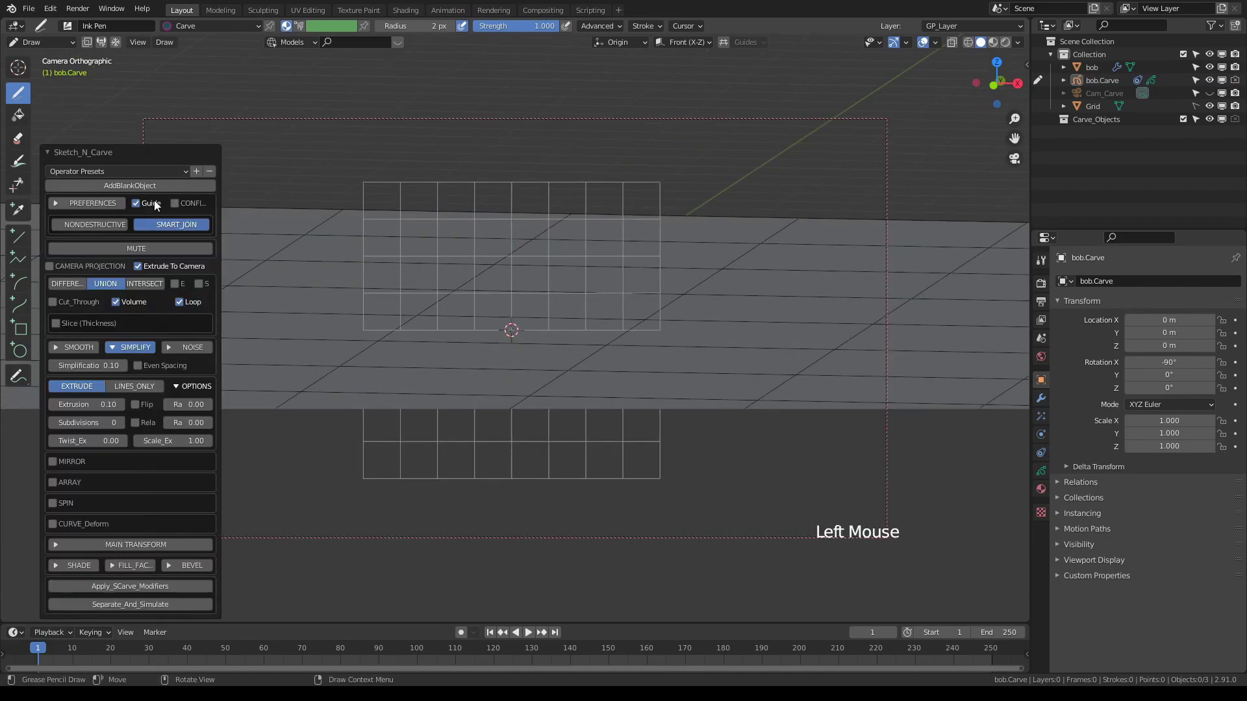
{"action": "left_click", "coordinate": [53, 202]}
{"action": "middle_click_drag", "start_coordinate": [53, 195], "coordinate": [52, 179]}
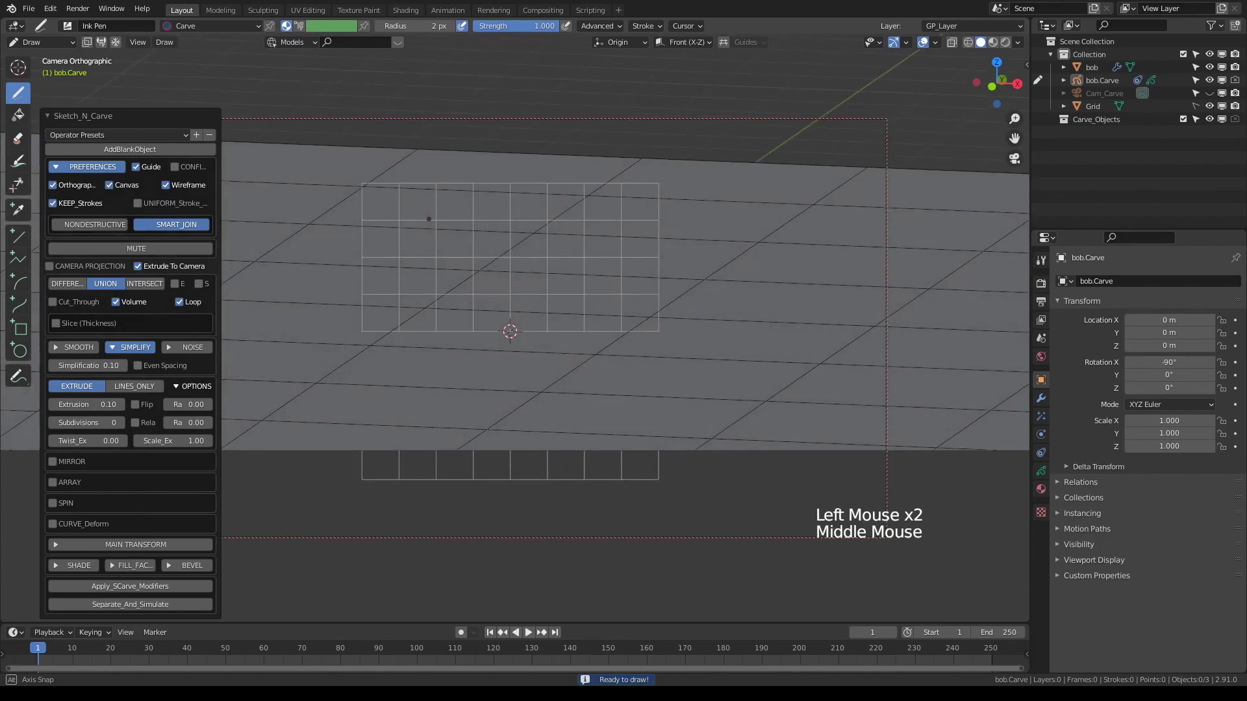
{"action": "left_click", "coordinate": [52, 185]}
Set the Grease Pencil stroke placement to 3D Cursor
{"action": "middle_click_drag", "start_coordinate": [53, 185], "coordinate": [56, 188]}
{"action": "scroll", "coordinate": [53, 189], "scroll_direction": "down", "scroll_amount": 2}
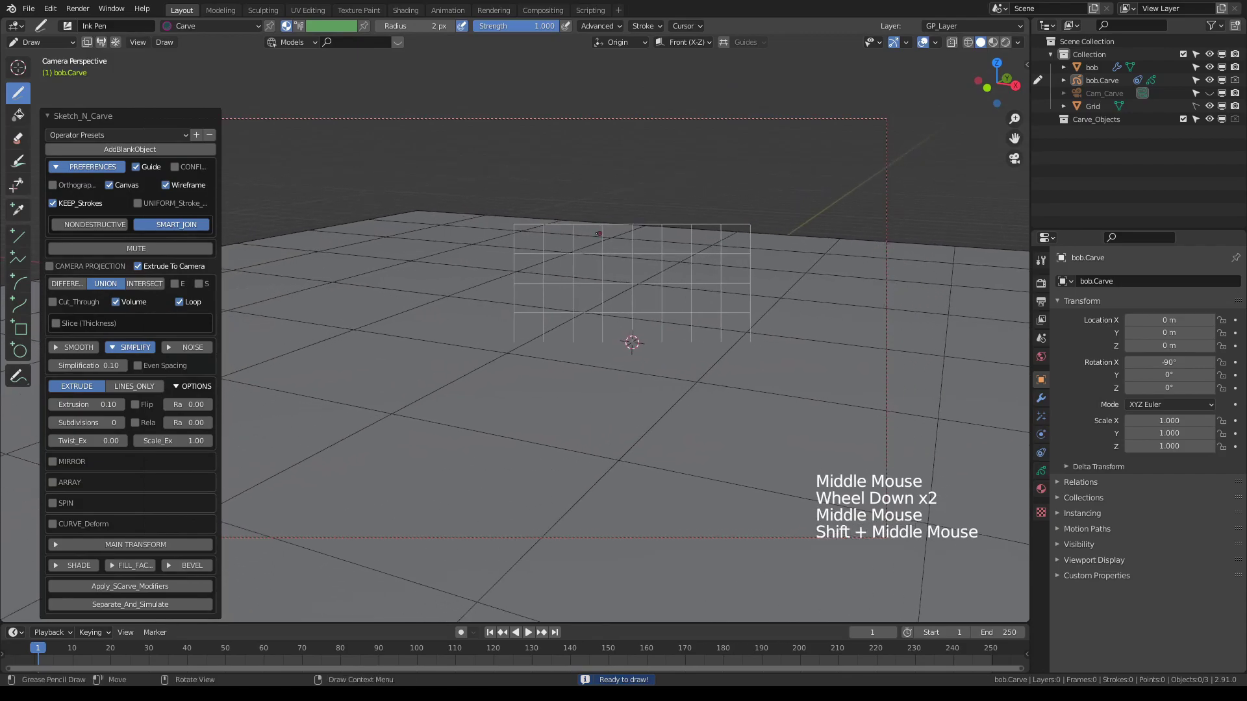
{"action": "middle_click_drag", "start_coordinate": [599, 237], "coordinate": [571, 195]}
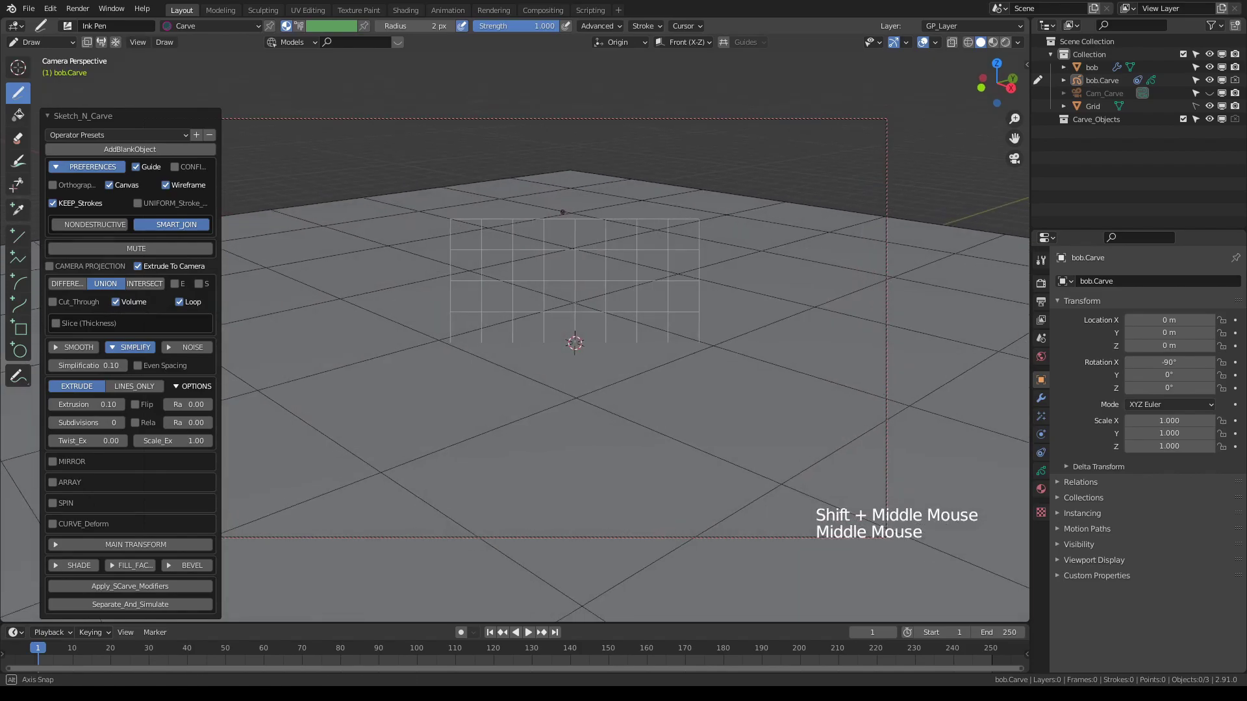
{"action": "left_click", "coordinate": [643, 42]}
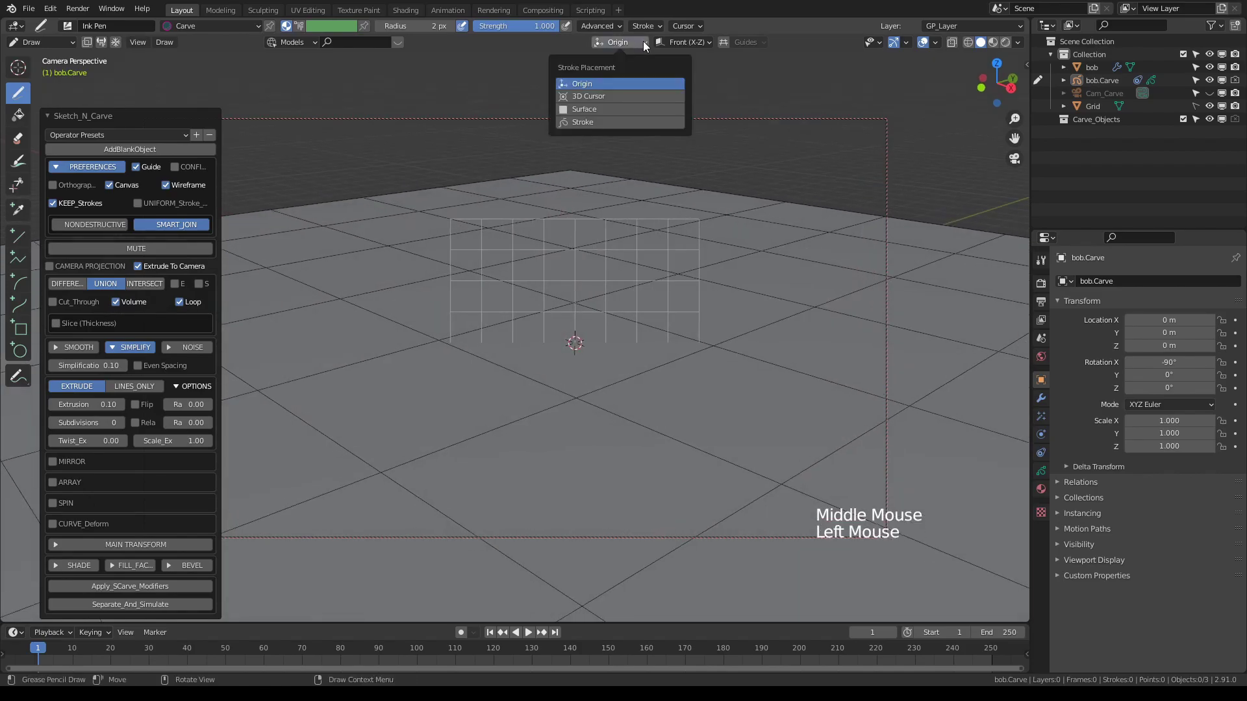
{"action": "left_click", "coordinate": [594, 96]}
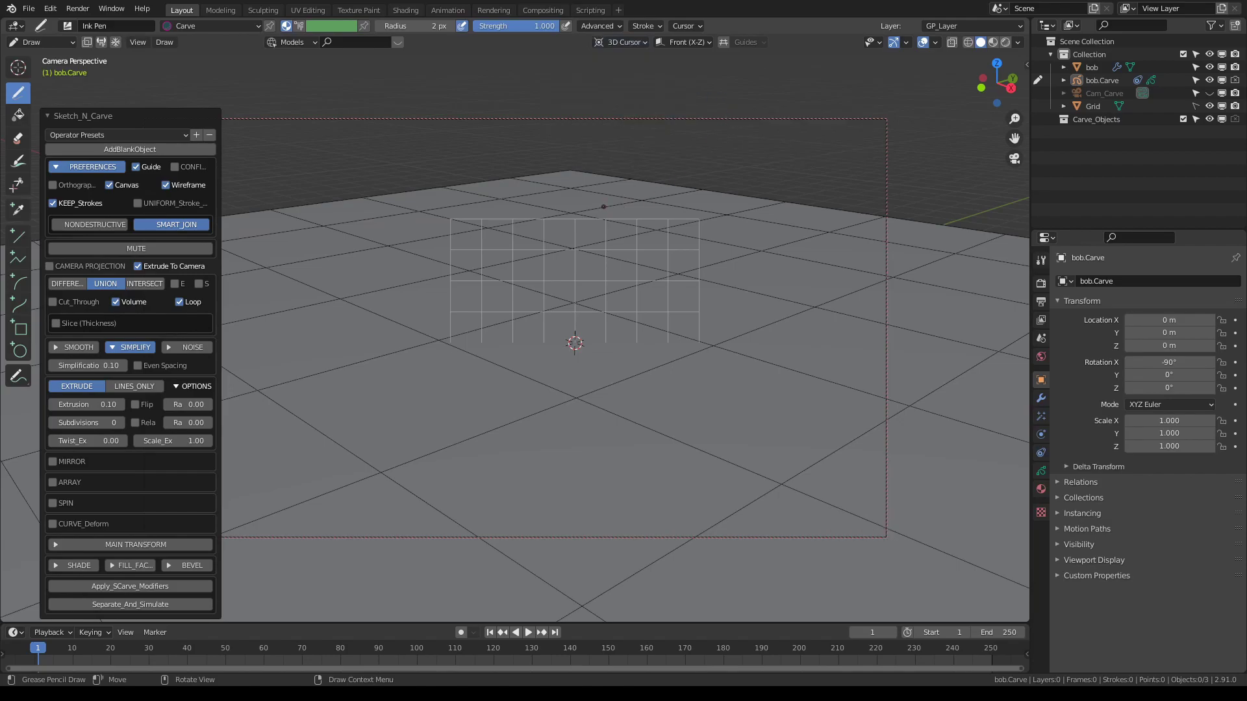
Reposition the 3D cursor at several spots on the ground grid to move the drawing canvas along it
{"action": "middle_click_drag", "start_coordinate": [604, 207], "coordinate": [570, 222]}
{"action": "right_click", "coordinate": [529, 235], "text": "shift"}
{"action": "right_click", "coordinate": [760, 290], "text": "shift"}
{"action": "right_click", "coordinate": [502, 258], "text": "shift"}
{"action": "scroll", "coordinate": [559, 266], "scroll_direction": "down", "scroll_amount": 2}
{"action": "right_click", "coordinate": [559, 306], "text": "shift"}
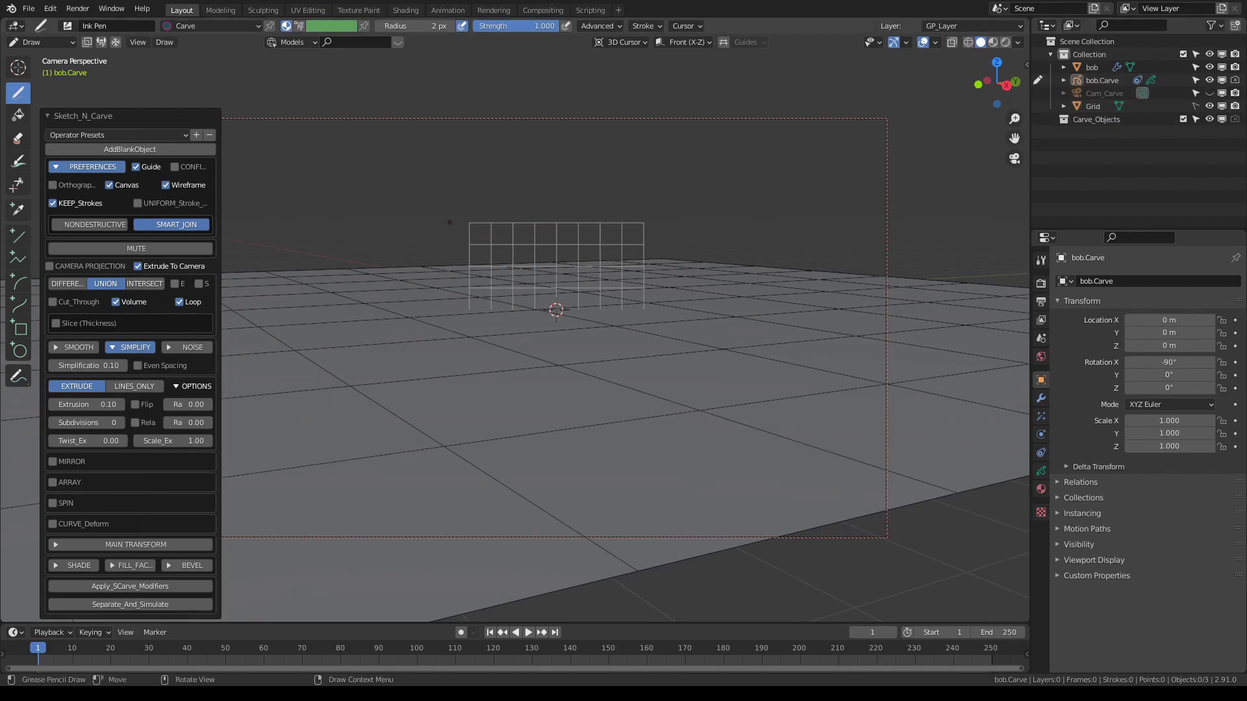
Draw a closed, branching tree outline rising from the 3D cursor, turn it into an extruded mesh and leave the camera view
{"action": "mouse_move", "coordinate": [479, 242]}
{"action": "middle_mouse_down"}
{"action": "mouse_move", "coordinate": [494, 220]}
{"action": "mouse_move", "coordinate": [537, 208]}
{"action": "mouse_move", "coordinate": [506, 263]}
{"action": "mouse_move", "coordinate": [559, 287]}
{"action": "mouse_move", "coordinate": [533, 289]}
{"action": "mouse_move", "coordinate": [484, 262]}
{"action": "middle_mouse_up"}
{"action": "scroll", "coordinate": [494, 221], "scroll_direction": "up", "scroll_amount": 2}
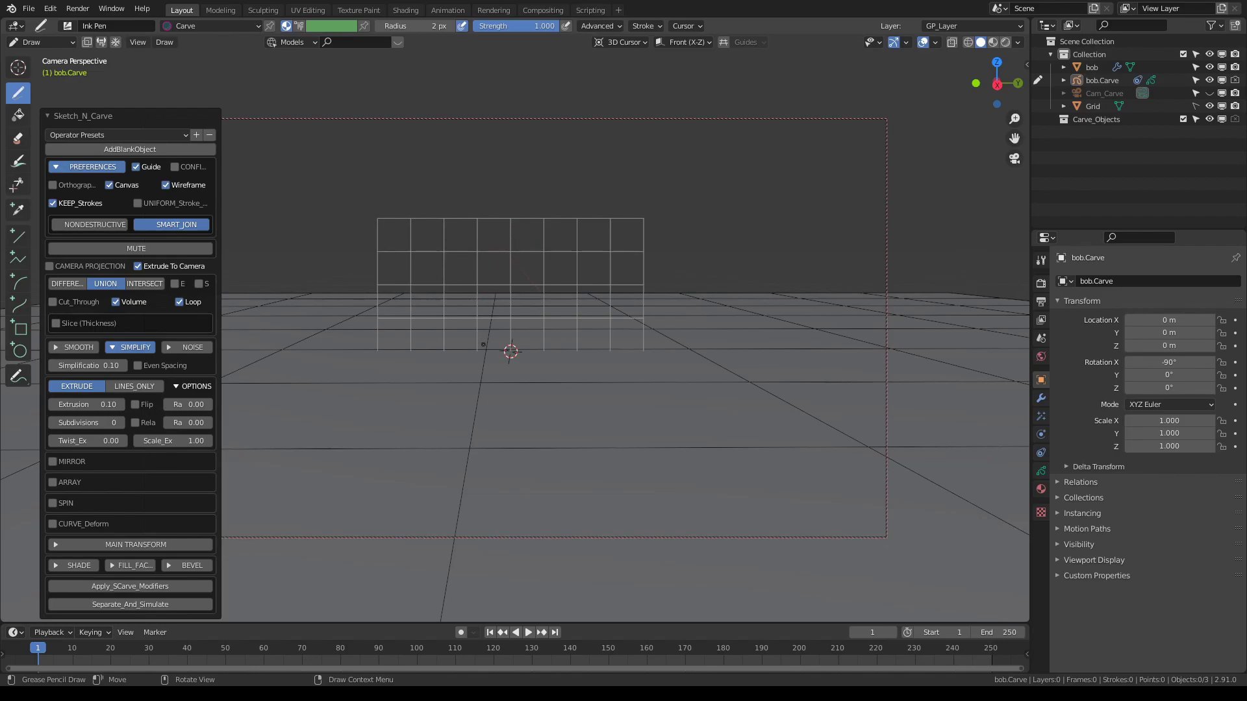
{"action": "mouse_move", "coordinate": [488, 318]}
{"action": "left_mouse_down"}
{"action": "mouse_move", "coordinate": [442, 234]}
{"action": "mouse_move", "coordinate": [492, 169]}
{"action": "mouse_move", "coordinate": [539, 163]}
{"action": "mouse_move", "coordinate": [513, 257]}
{"action": "mouse_move", "coordinate": [515, 338]}
{"action": "left_mouse_up"}
{"action": "key", "text": "k"}
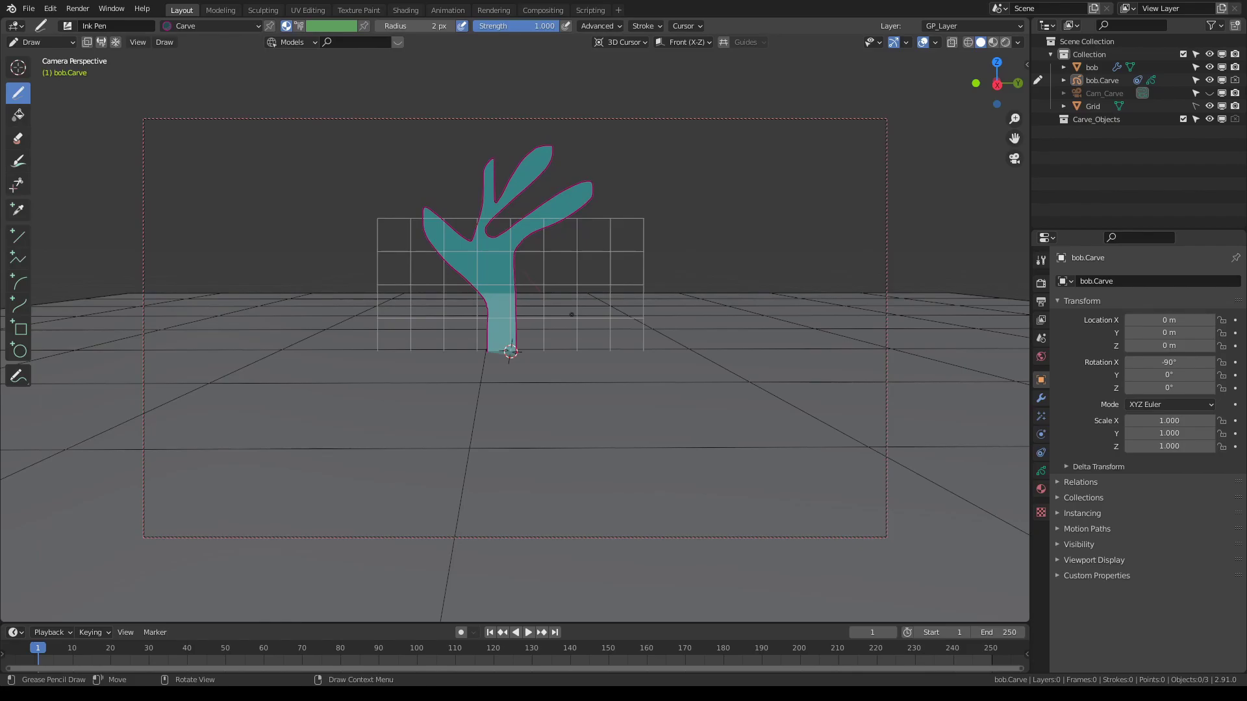
{"action": "key", "text": "KP_0"}
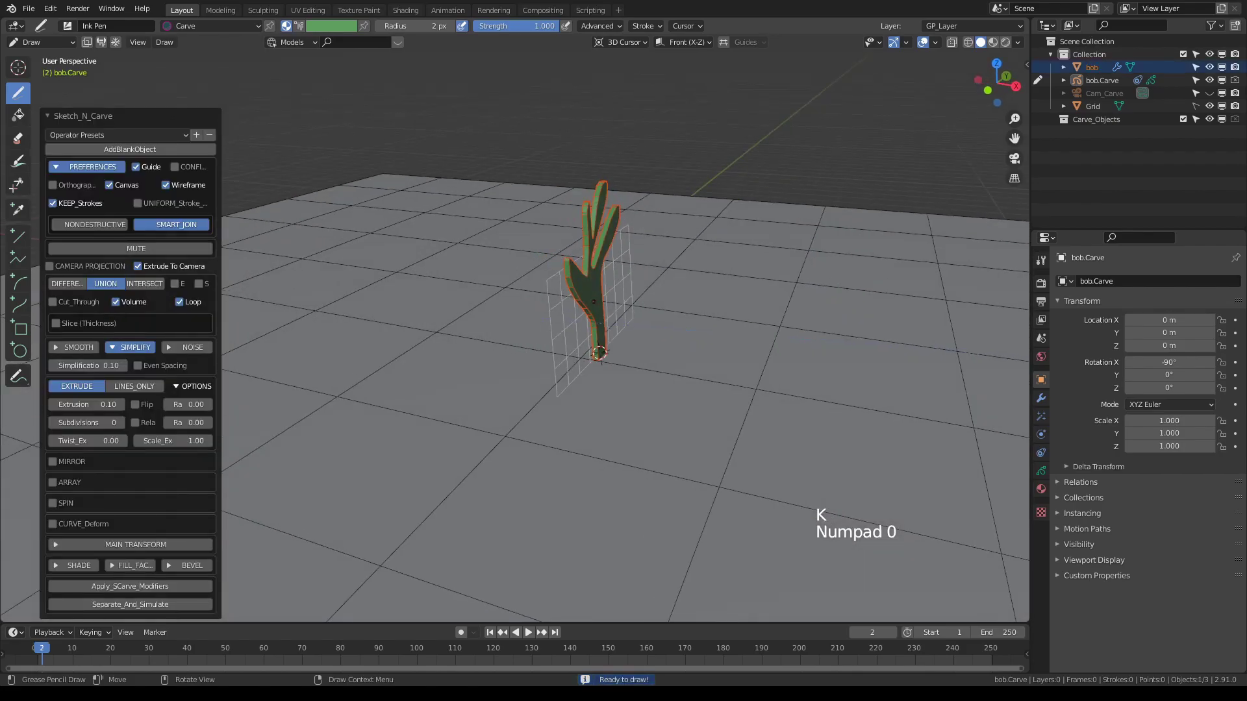
Try a Simplification of about 0.27 on the tree, cancel it, and set the Extrusion to 0.21
{"action": "middle_click_drag", "start_coordinate": [604, 308], "coordinate": [332, 271]}
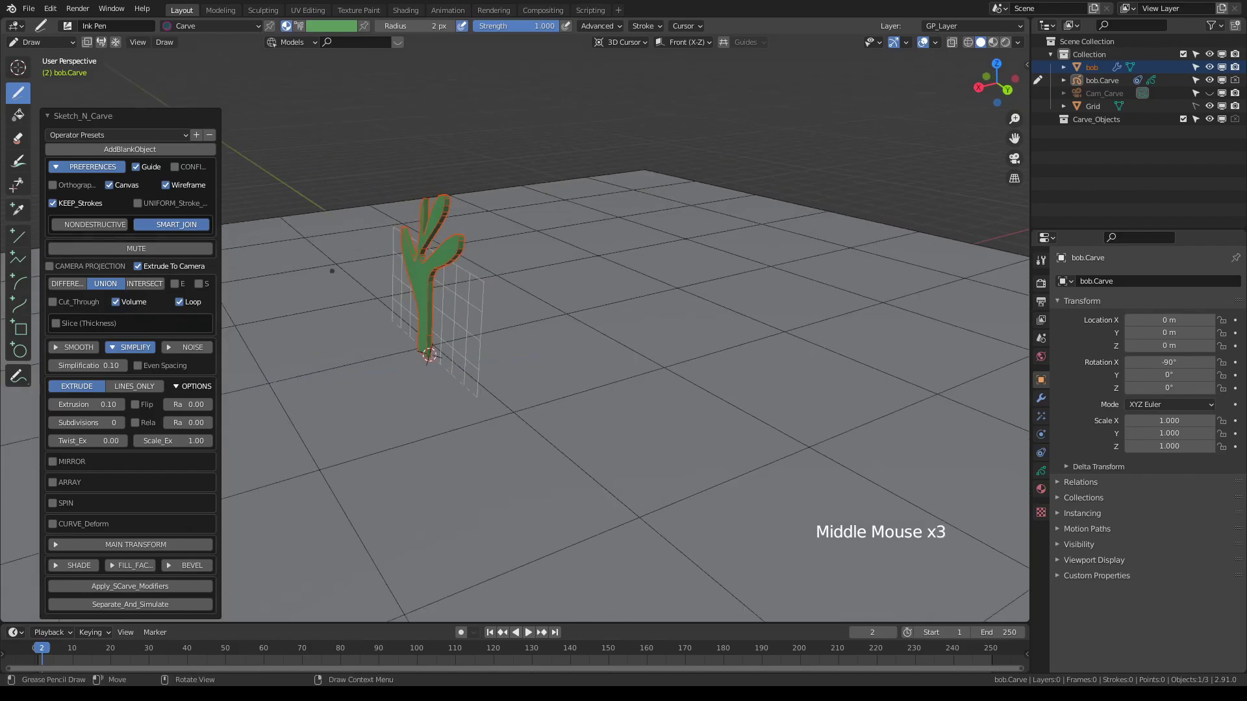
{"action": "left_click_drag", "start_coordinate": [81, 366], "coordinate": [97, 366]}
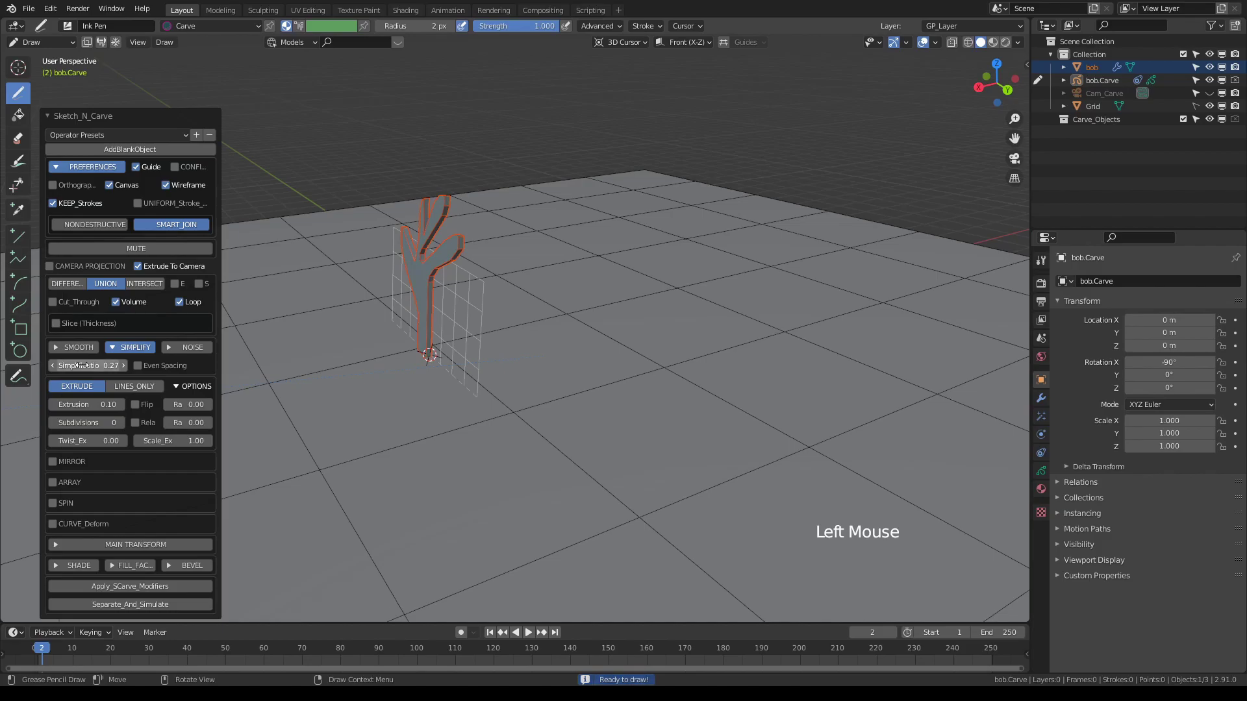
{"action": "right_click", "coordinate": [98, 366]}
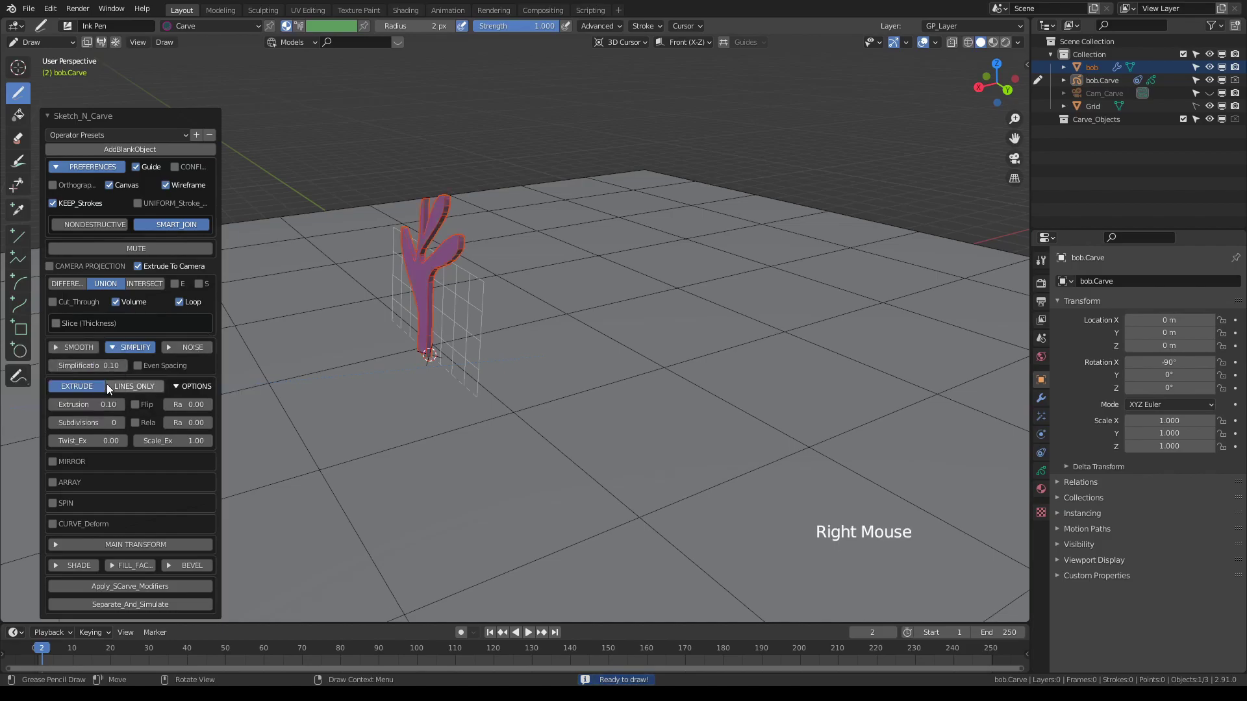
{"action": "left_click_drag", "start_coordinate": [85, 404], "coordinate": [97, 404]}
Place the 3D cursor on the ground farther behind the tree and create an extruded block from a hand-drawn, four-sided outline there
{"action": "middle_click_drag", "start_coordinate": [493, 364], "coordinate": [583, 310]}
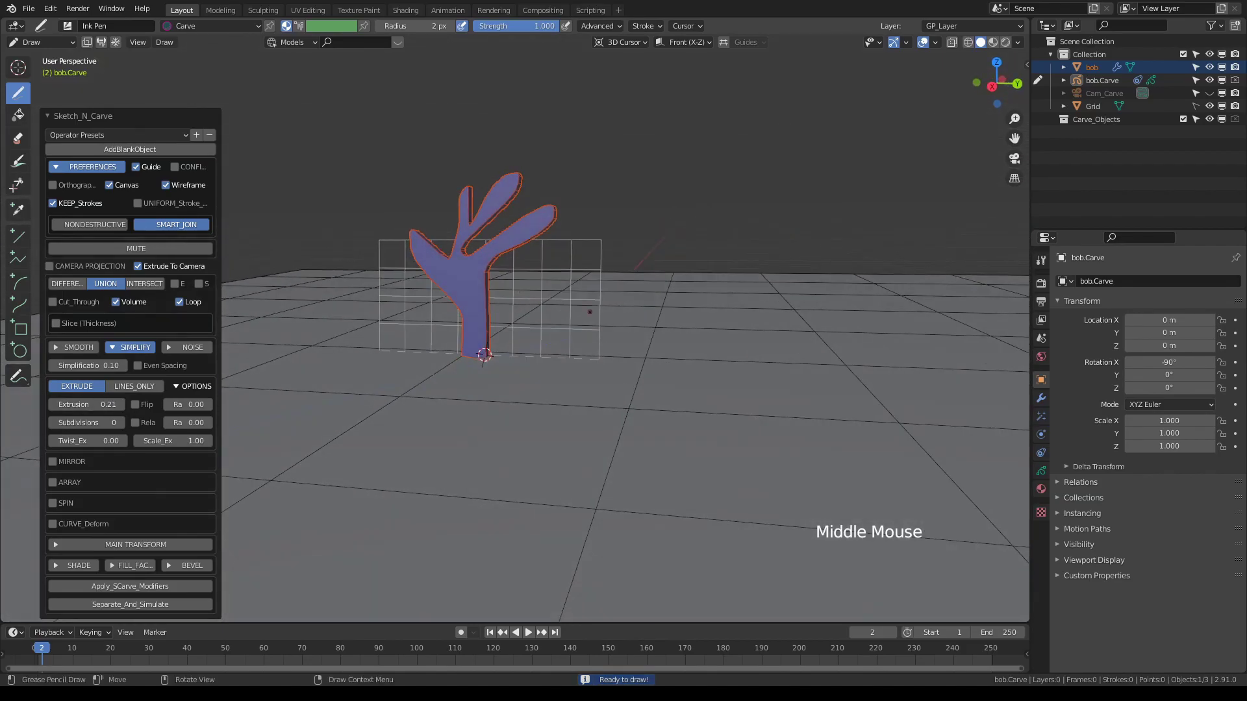
{"action": "right_click", "coordinate": [726, 298], "text": "shift"}
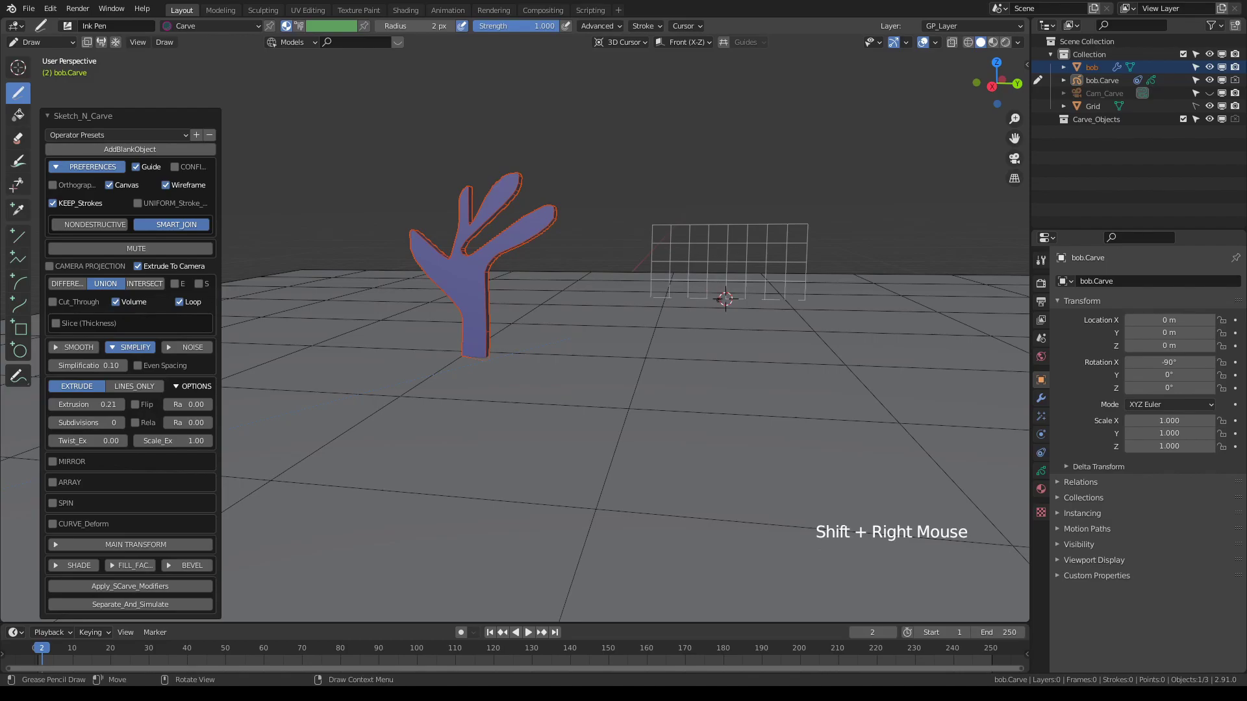
{"action": "mouse_move", "coordinate": [725, 303]}
{"action": "left_mouse_down"}
{"action": "mouse_move", "coordinate": [672, 262]}
{"action": "mouse_move", "coordinate": [766, 235]}
{"action": "mouse_move", "coordinate": [782, 268]}
{"action": "mouse_move", "coordinate": [768, 305]}
{"action": "mouse_move", "coordinate": [742, 307]}
{"action": "left_mouse_up"}
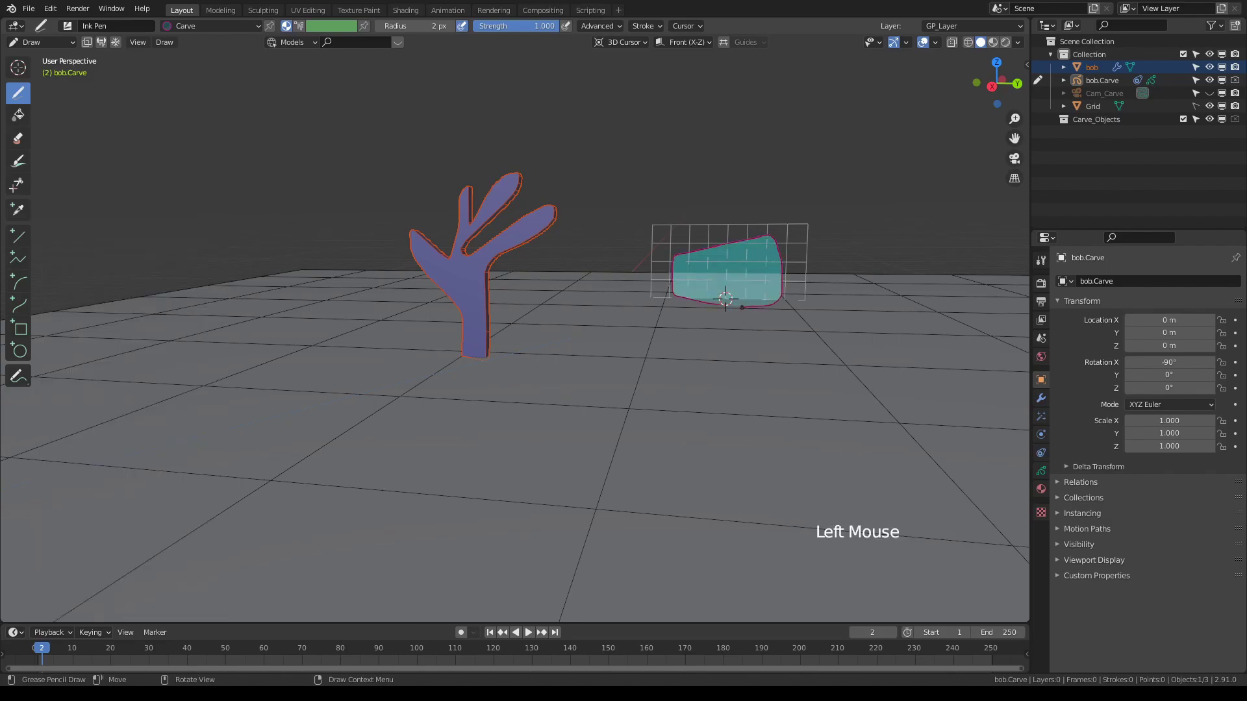
{"action": "key", "text": "k"}
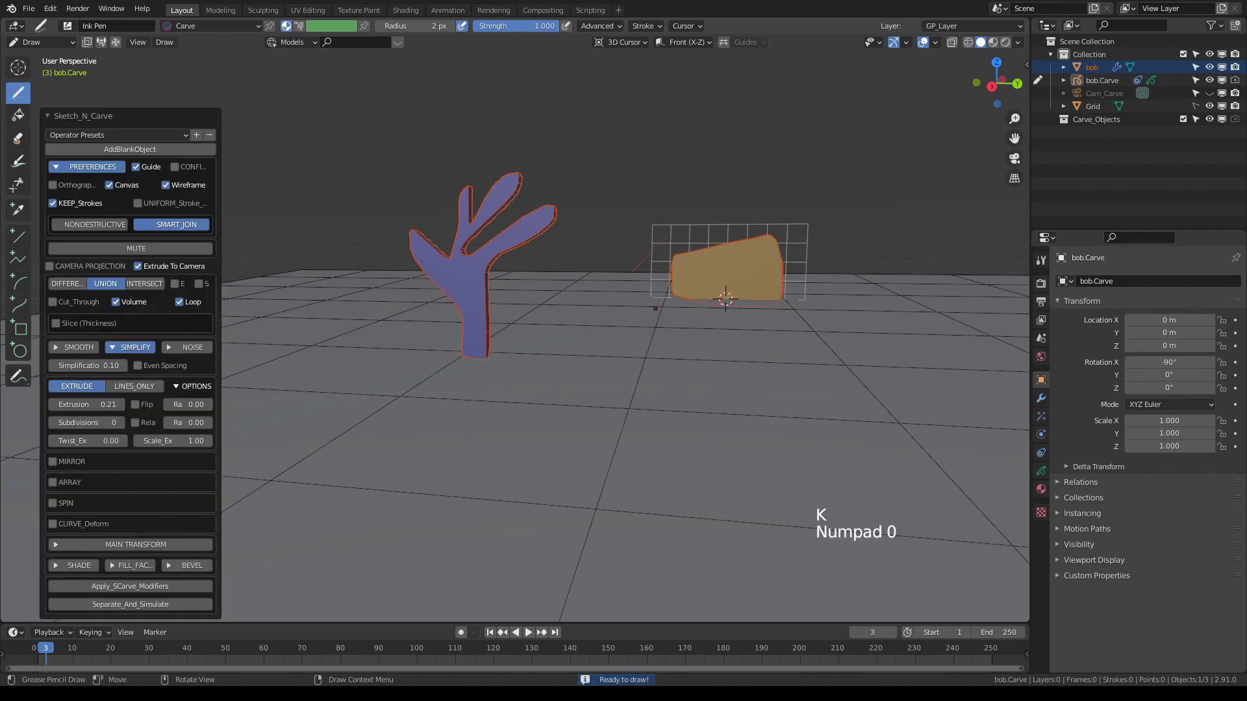
Set the Extrusion of the four-sided block to 0.90
{"action": "middle_click", "coordinate": [655, 308]}
{"action": "scroll", "coordinate": [548, 314], "scroll_direction": "up", "scroll_amount": 1}
{"action": "scroll", "coordinate": [549, 314], "scroll_direction": "down", "scroll_amount": 5}
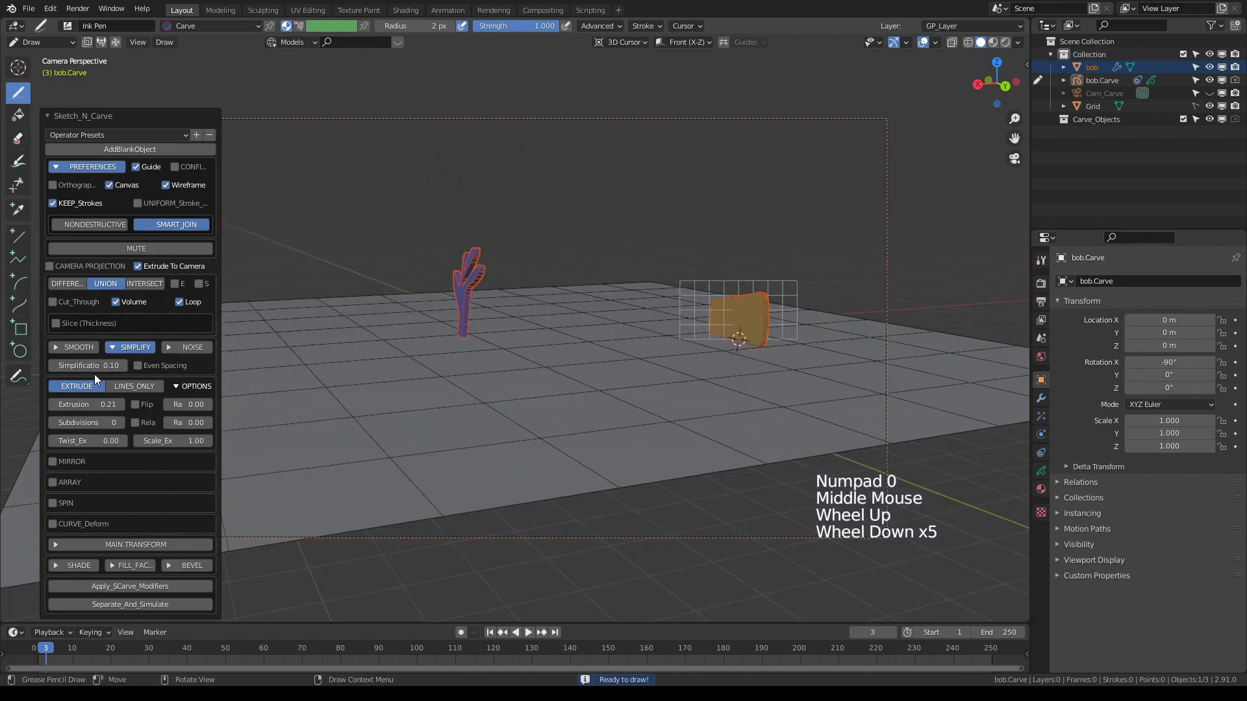
{"action": "left_click_drag", "start_coordinate": [97, 404], "coordinate": [156, 404]}
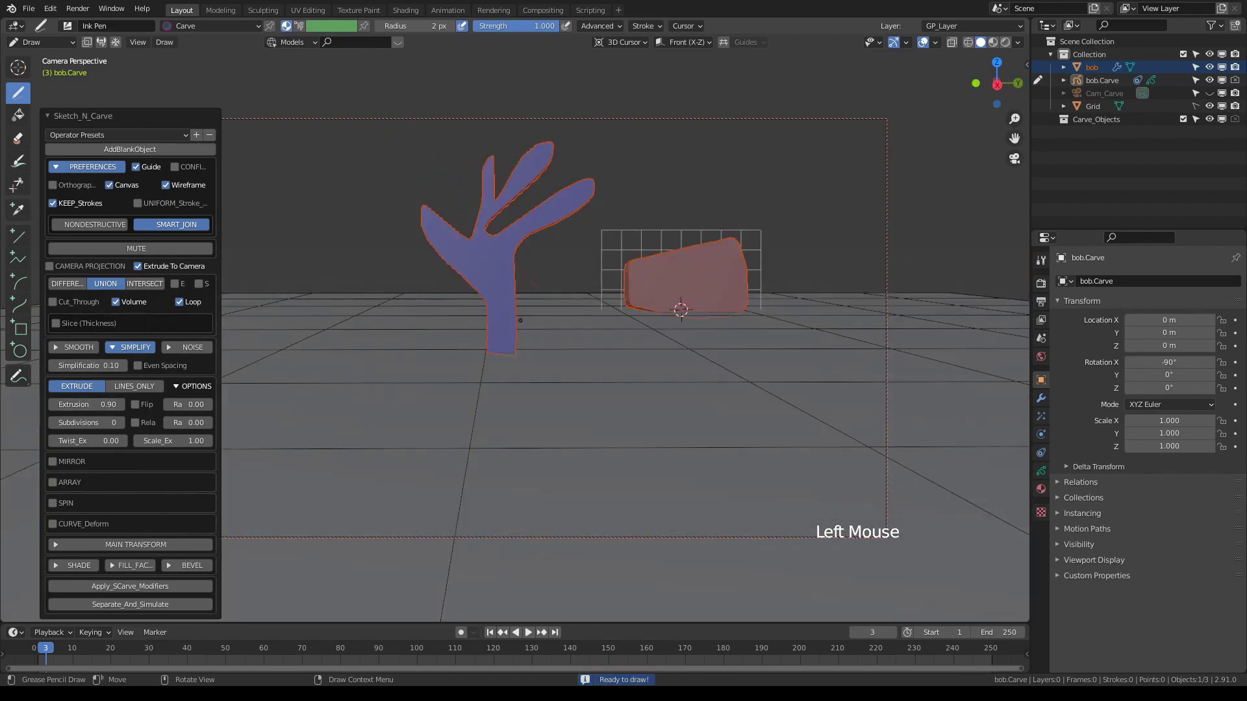
Place the 3D cursor on the far ground between the tree and the block, and create an extruded mesh from a closed, stepped outline there
{"action": "middle_click_drag", "start_coordinate": [521, 320], "coordinate": [558, 301]}
{"action": "scroll", "coordinate": [507, 312], "scroll_direction": "down", "scroll_amount": 3}
{"action": "right_click", "coordinate": [558, 301], "text": "shift"}
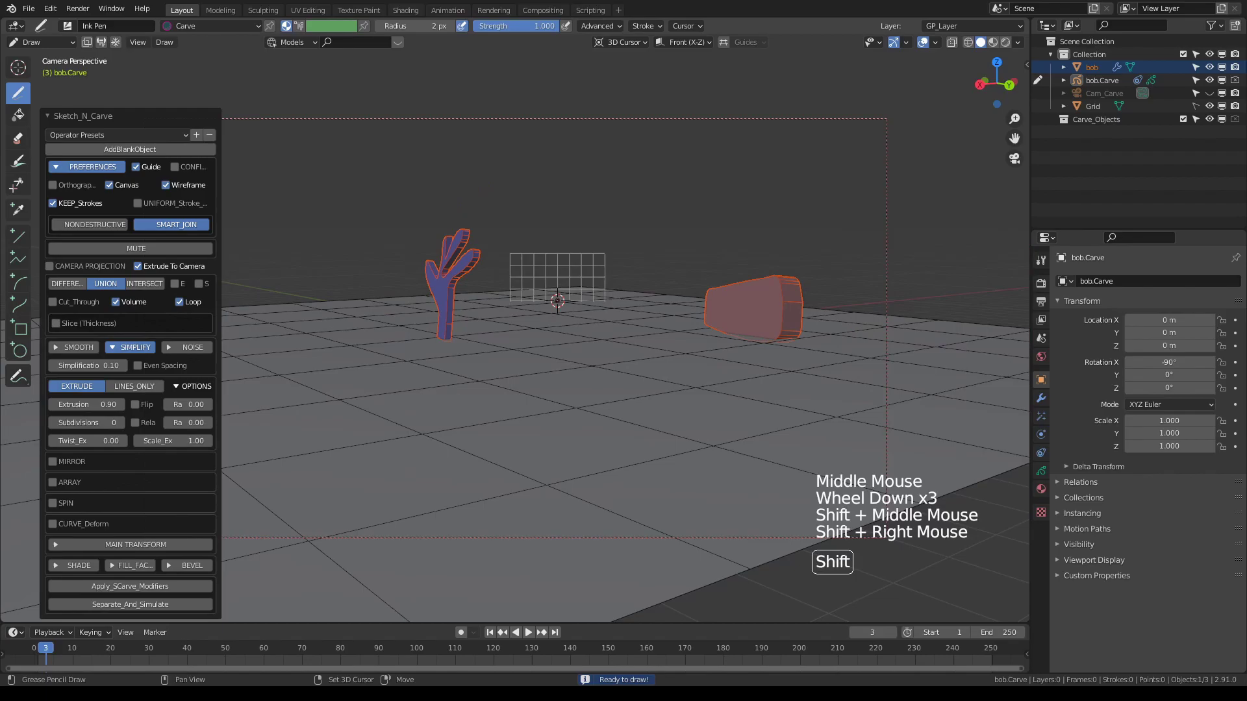
{"action": "scroll", "coordinate": [560, 295], "scroll_direction": "up", "scroll_amount": 4}
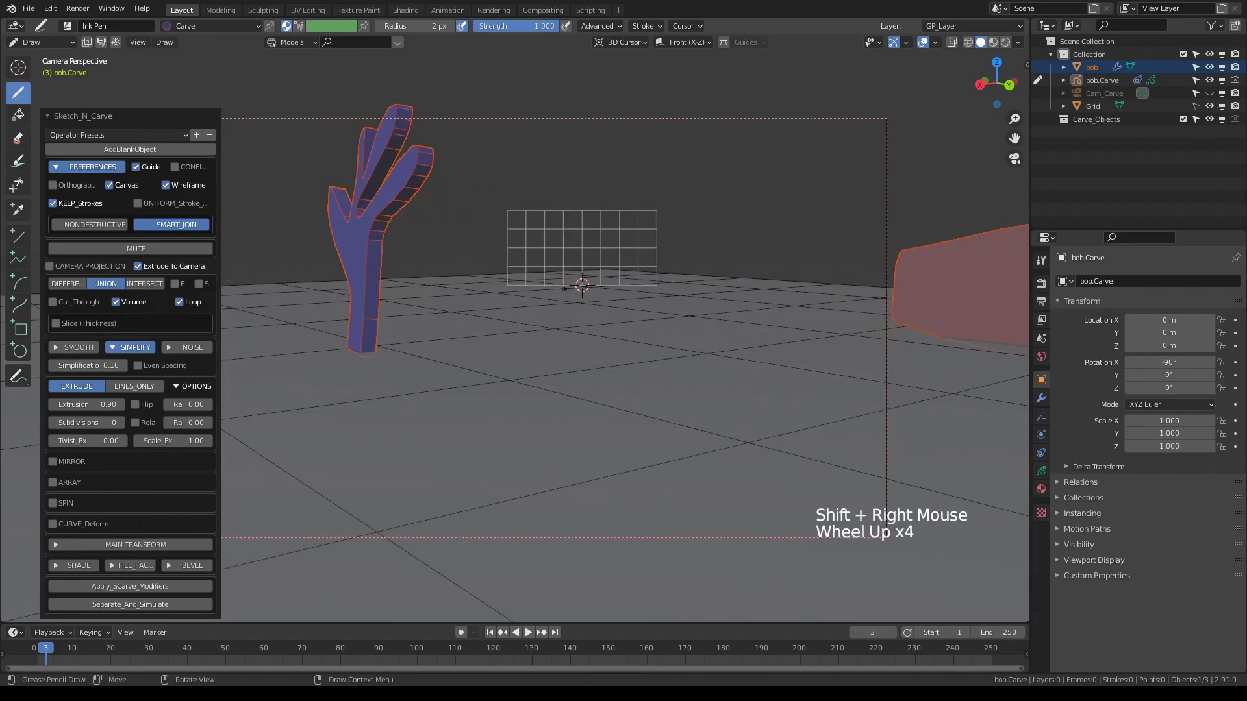
{"action": "mouse_move", "coordinate": [564, 288]}
{"action": "left_mouse_down"}
{"action": "mouse_move", "coordinate": [557, 237]}
{"action": "mouse_move", "coordinate": [682, 166]}
{"action": "mouse_move", "coordinate": [684, 198]}
{"action": "mouse_move", "coordinate": [719, 239]}
{"action": "mouse_move", "coordinate": [678, 301]}
{"action": "left_mouse_up"}
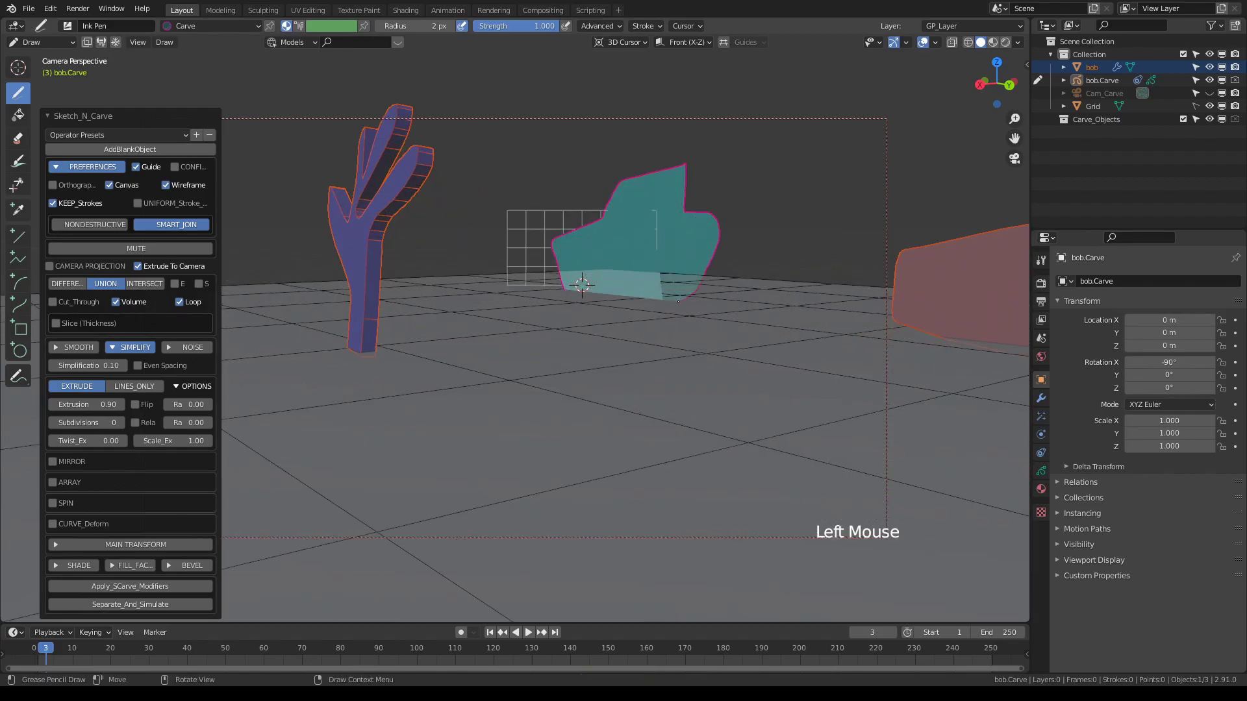
{"action": "key", "text": "k"}
Place the 3D cursor on the ground behind the small tree, create a taller extruded tree with several branches there and leave the camera view
{"action": "scroll", "coordinate": [821, 529], "scroll_direction": "down", "scroll_amount": 2}
{"action": "middle_click_drag", "start_coordinate": [821, 529], "coordinate": [506, 321]}
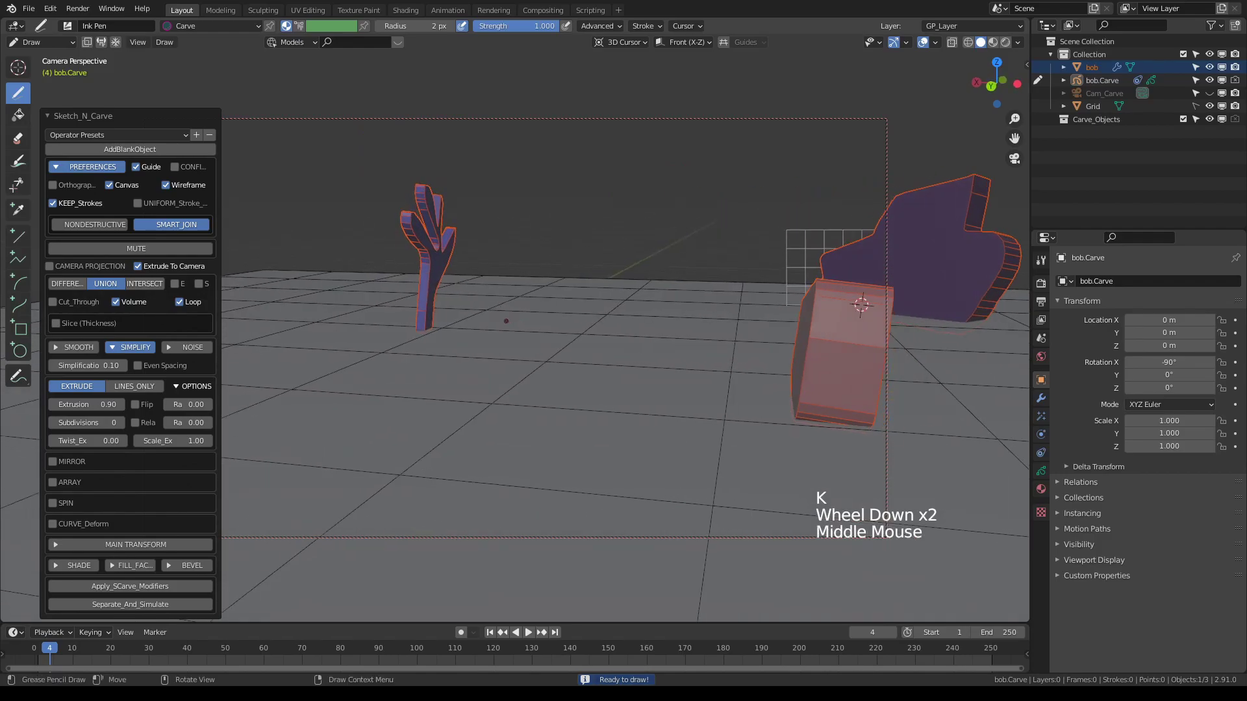
{"action": "right_click", "coordinate": [530, 292], "text": "shift"}
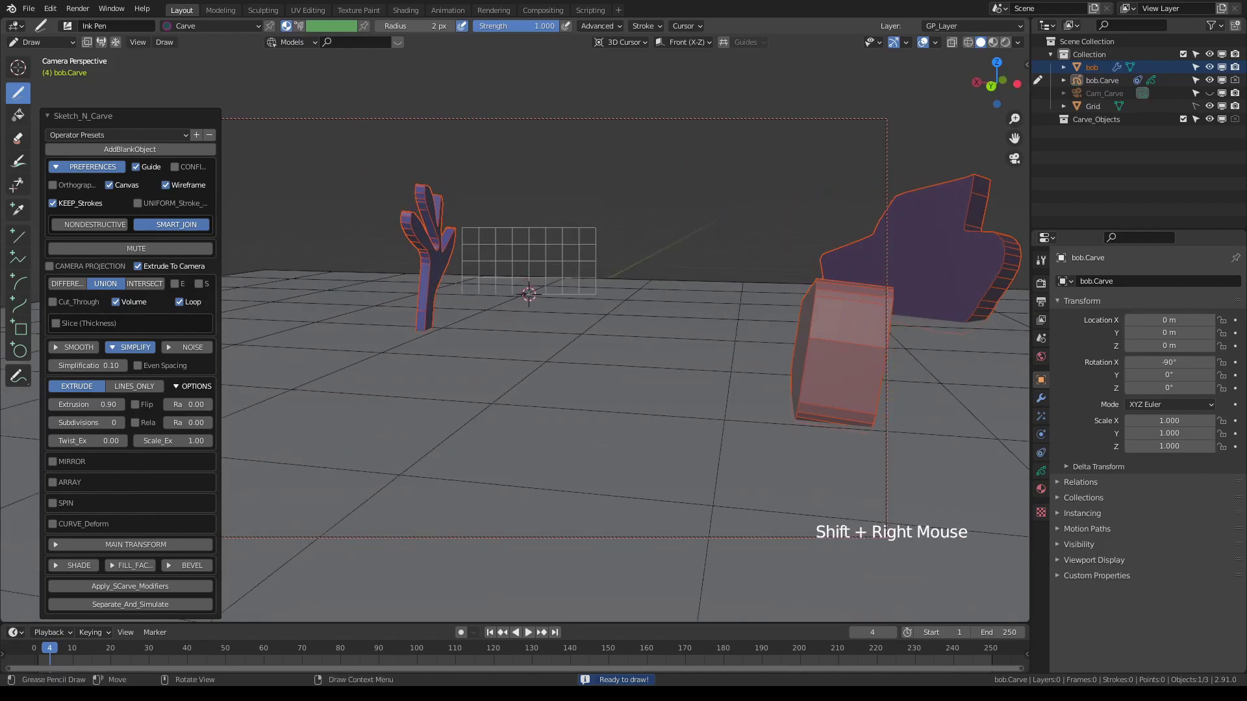
{"action": "mouse_move", "coordinate": [525, 290]}
{"action": "left_mouse_down"}
{"action": "mouse_move", "coordinate": [458, 191]}
{"action": "mouse_move", "coordinate": [501, 188]}
{"action": "mouse_move", "coordinate": [516, 83]}
{"action": "mouse_move", "coordinate": [508, 180]}
{"action": "mouse_move", "coordinate": [593, 122]}
{"action": "mouse_move", "coordinate": [605, 132]}
{"action": "mouse_move", "coordinate": [525, 184]}
{"action": "mouse_move", "coordinate": [525, 211]}
{"action": "mouse_move", "coordinate": [621, 175]}
{"action": "mouse_move", "coordinate": [628, 190]}
{"action": "mouse_move", "coordinate": [559, 214]}
{"action": "mouse_move", "coordinate": [543, 252]}
{"action": "mouse_move", "coordinate": [606, 234]}
{"action": "mouse_move", "coordinate": [553, 294]}
{"action": "left_mouse_up"}
{"action": "key", "text": "k"}
{"action": "mouse_move", "coordinate": [821, 529]}
{"action": "middle_mouse_down"}
{"action": "mouse_move", "coordinate": [815, 509]}
{"action": "mouse_move", "coordinate": [650, 389]}
{"action": "mouse_move", "coordinate": [518, 263]}
{"action": "mouse_move", "coordinate": [711, 258]}
{"action": "mouse_move", "coordinate": [630, 284]}
{"action": "middle_mouse_up"}
{"action": "scroll", "coordinate": [518, 263], "scroll_direction": "down", "scroll_amount": 2}
{"action": "key", "text": "KP_0"}
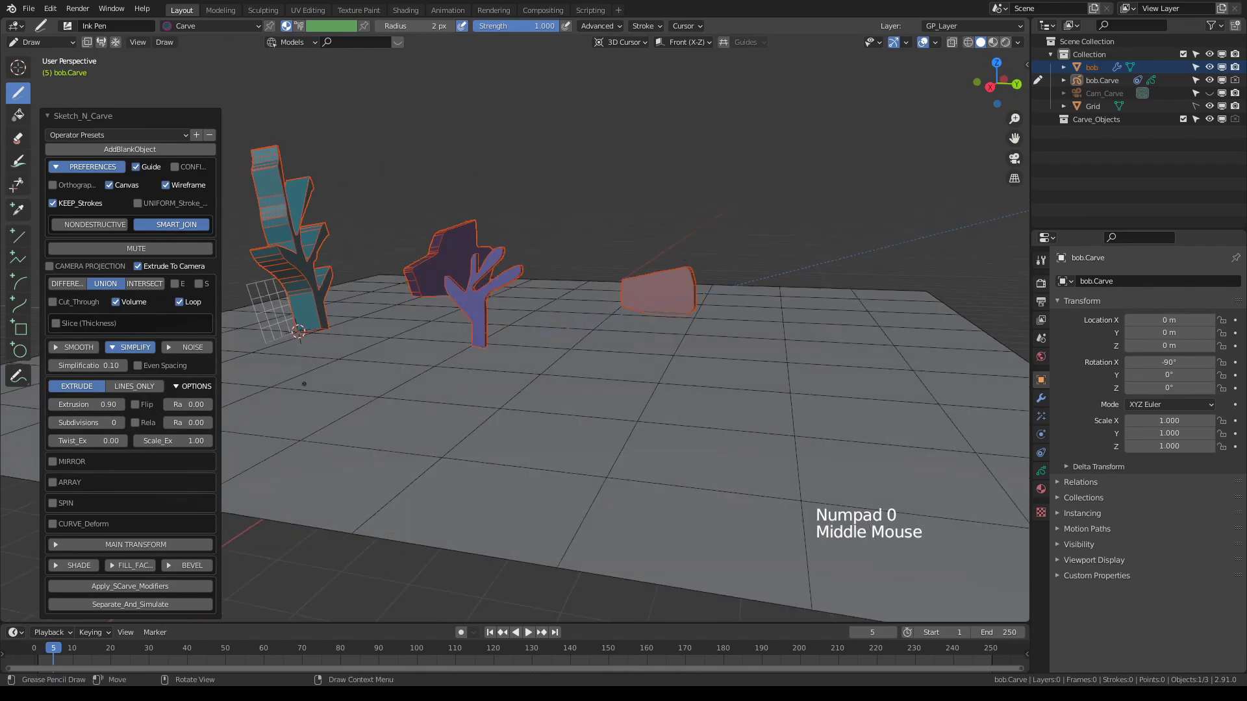
Show the main transform options and set the pivot to CURSOR
{"action": "left_click", "coordinate": [86, 544]}
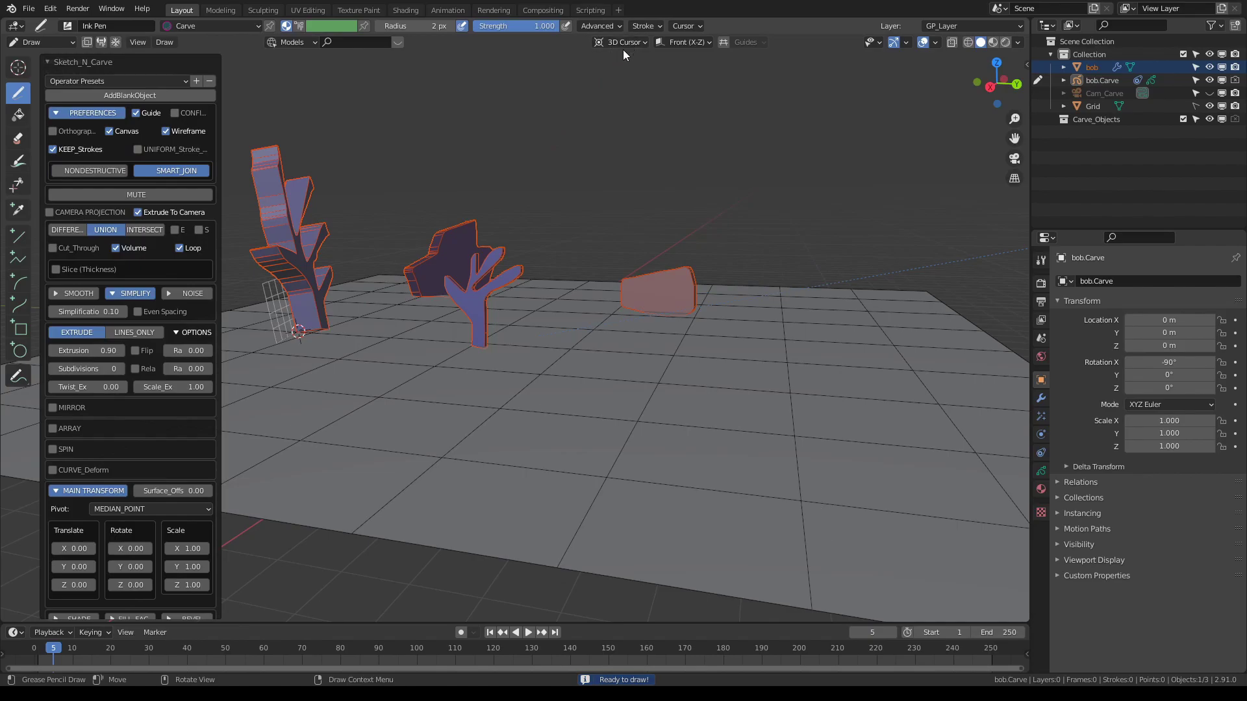
{"action": "left_click", "coordinate": [134, 510]}
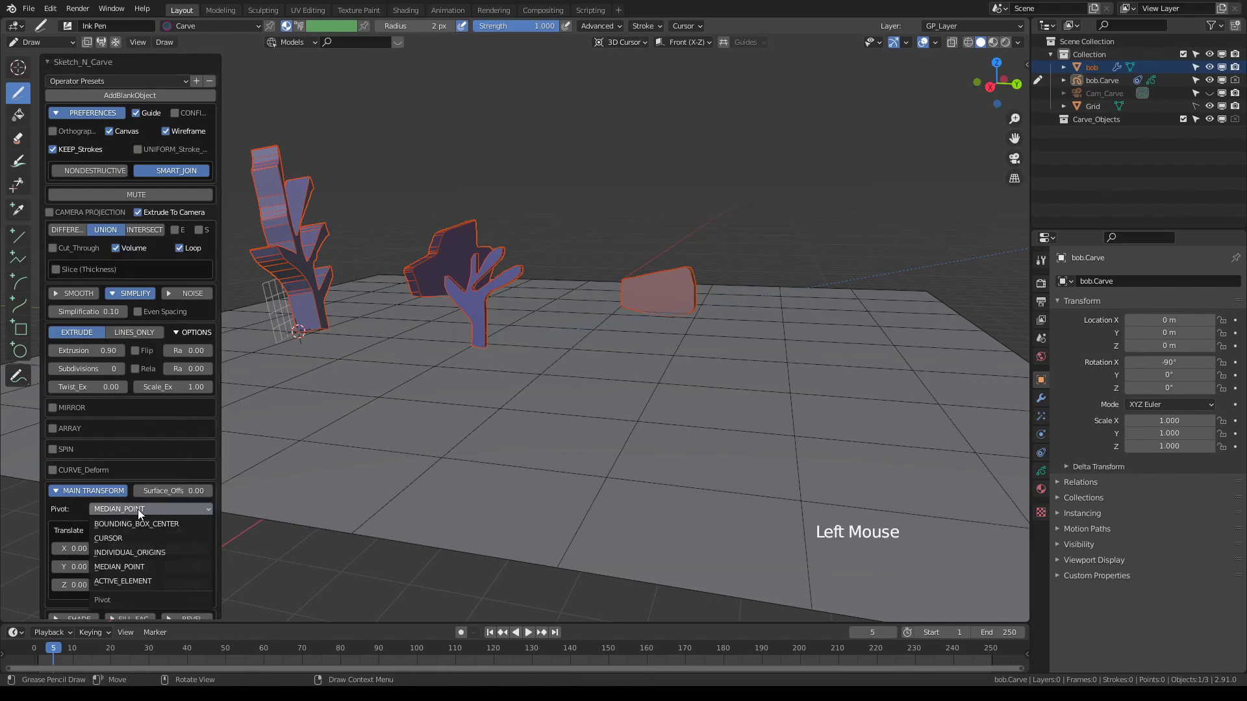
{"action": "left_click", "coordinate": [125, 538]}
Rotate the taller tree 12 about X around the 3D cursor to straighten it, and finish editing the shape
{"action": "middle_click_drag", "start_coordinate": [292, 454], "coordinate": [444, 448], "text": "shift"}
{"action": "middle_click_drag", "start_coordinate": [480, 348], "coordinate": [504, 350]}
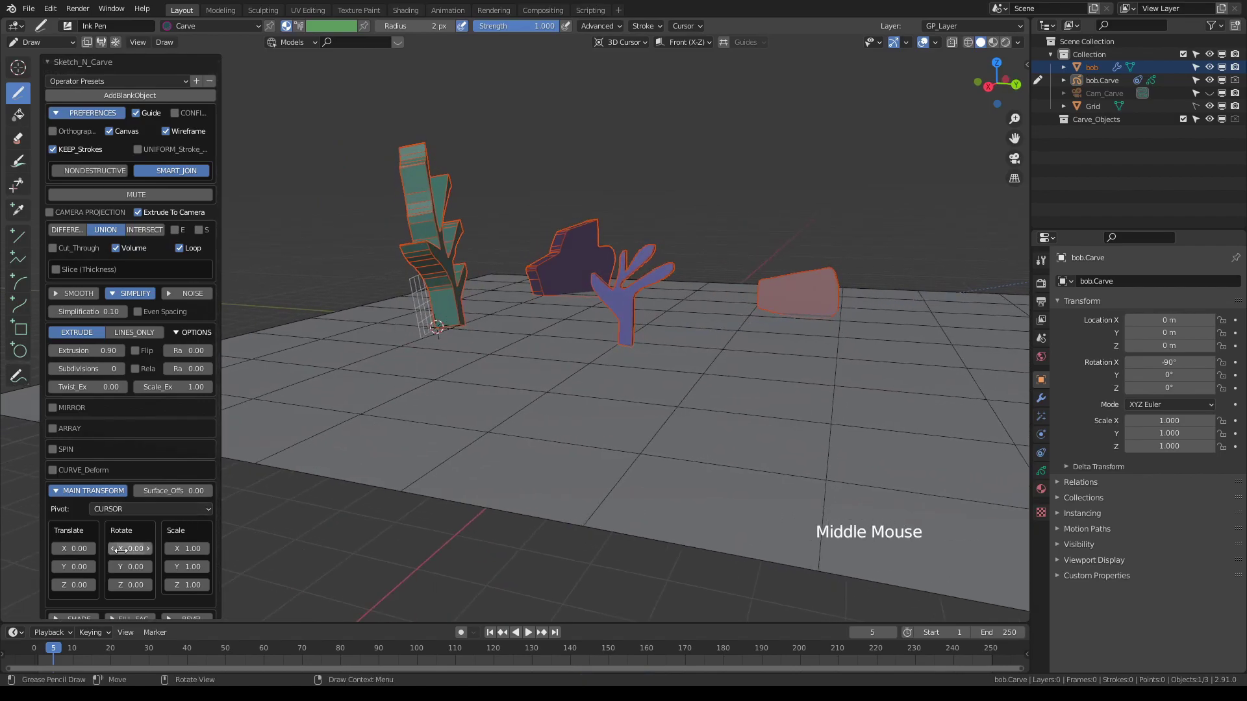
{"action": "middle_click_drag", "start_coordinate": [293, 559], "coordinate": [350, 558]}
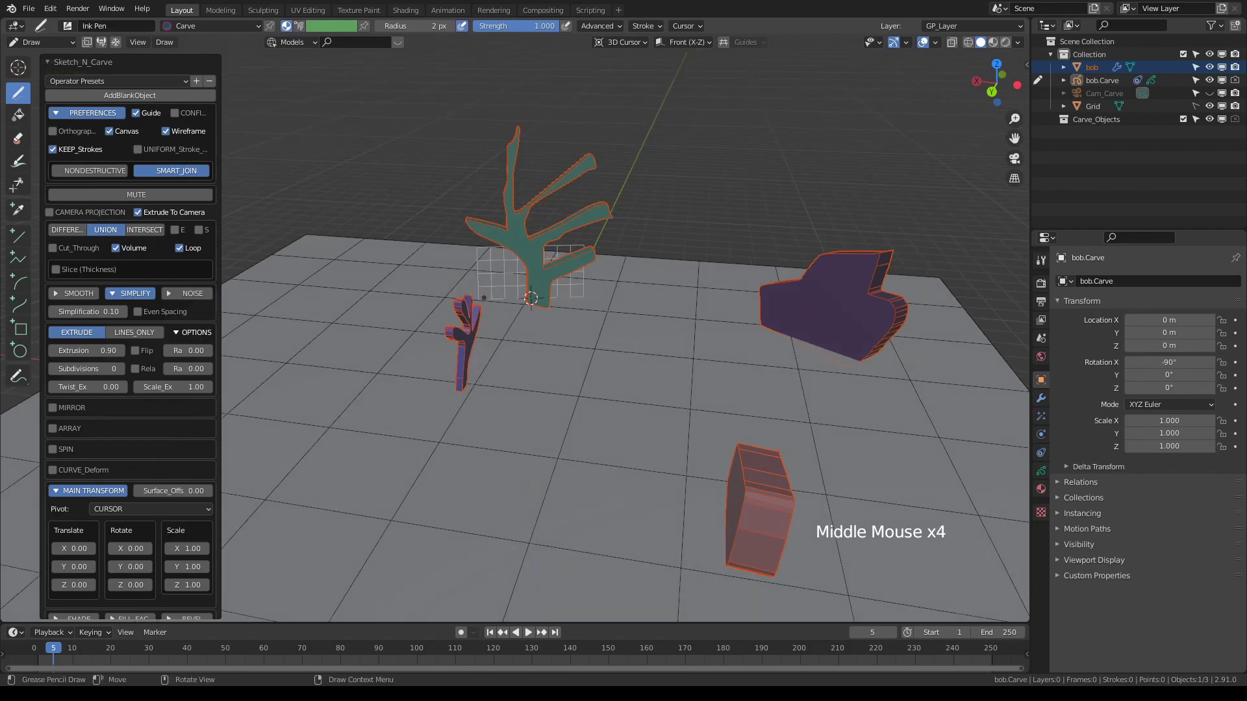
{"action": "middle_click_drag", "start_coordinate": [338, 364], "coordinate": [418, 365]}
{"action": "middle_click_drag", "start_coordinate": [338, 317], "coordinate": [389, 317]}
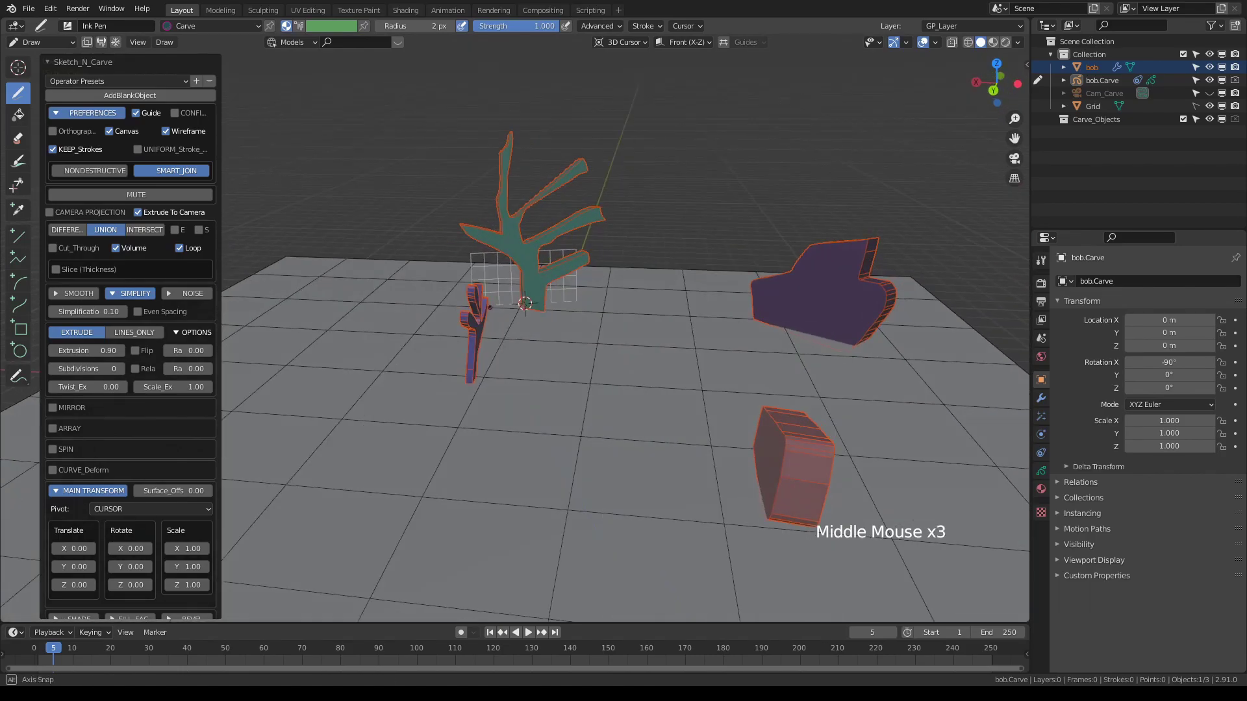
{"action": "middle_click_drag", "start_coordinate": [577, 309], "coordinate": [418, 408]}
{"action": "mouse_move", "coordinate": [133, 566]}
{"action": "left_mouse_down"}
{"action": "mouse_move", "coordinate": [144, 566]}
{"action": "mouse_move", "coordinate": [127, 567]}
{"action": "left_mouse_up"}
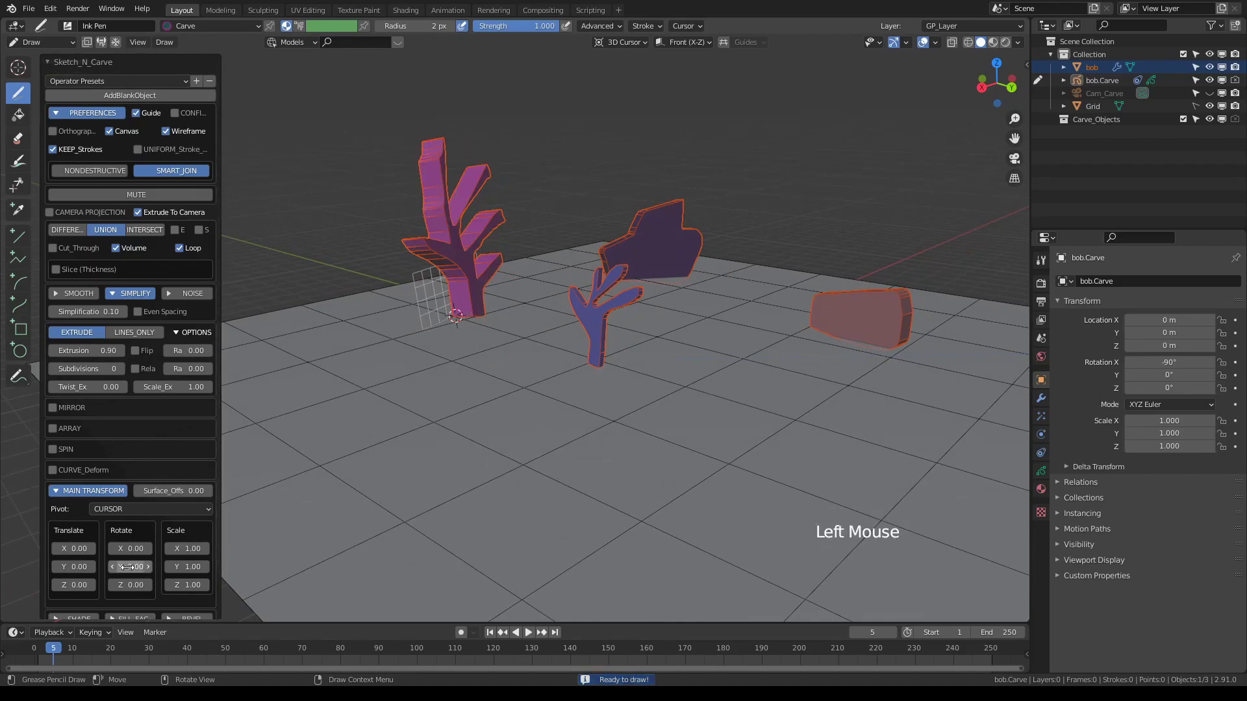
{"action": "right_click", "coordinate": [127, 567]}
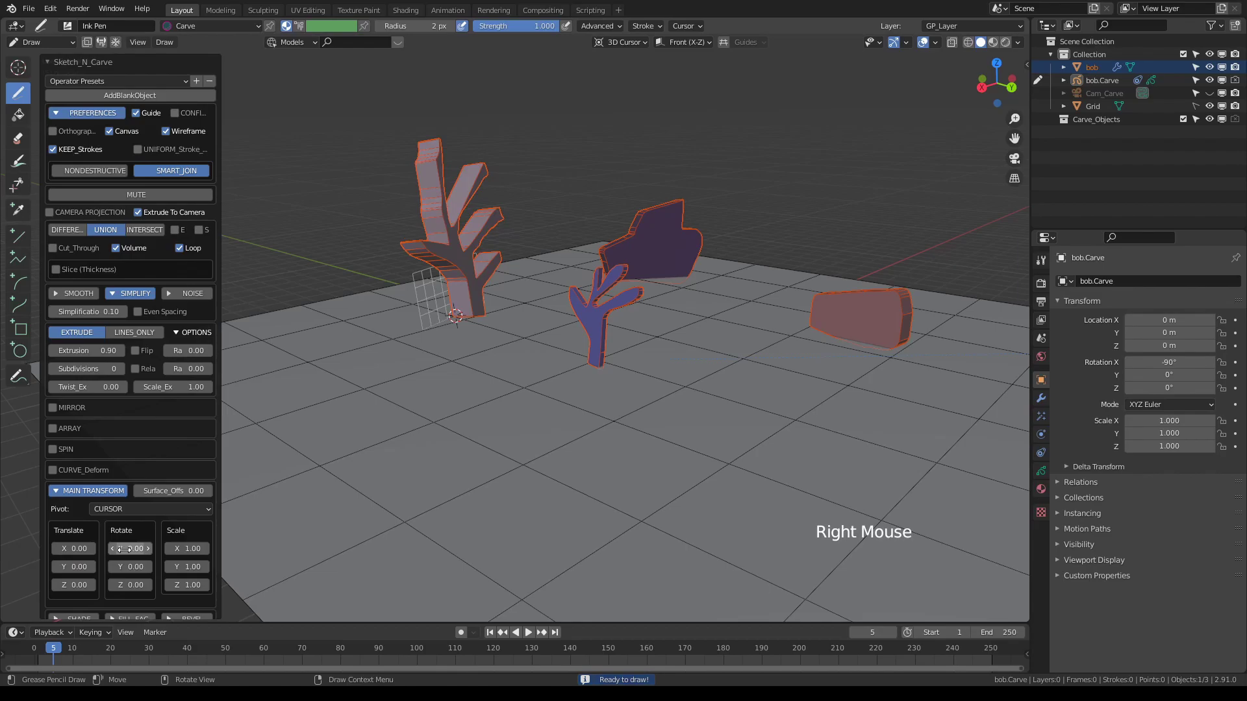
{"action": "middle_click_drag", "start_coordinate": [125, 549], "coordinate": [128, 551]}
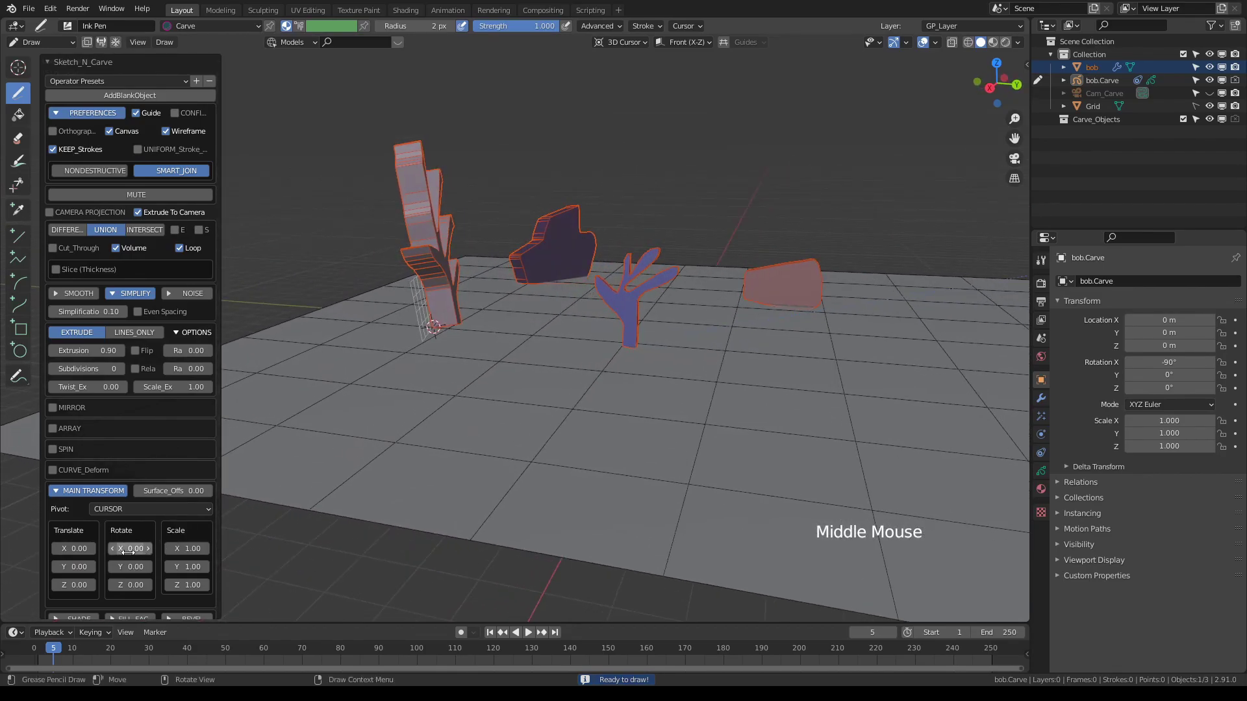
{"action": "left_click_drag", "start_coordinate": [128, 551], "coordinate": [148, 551]}
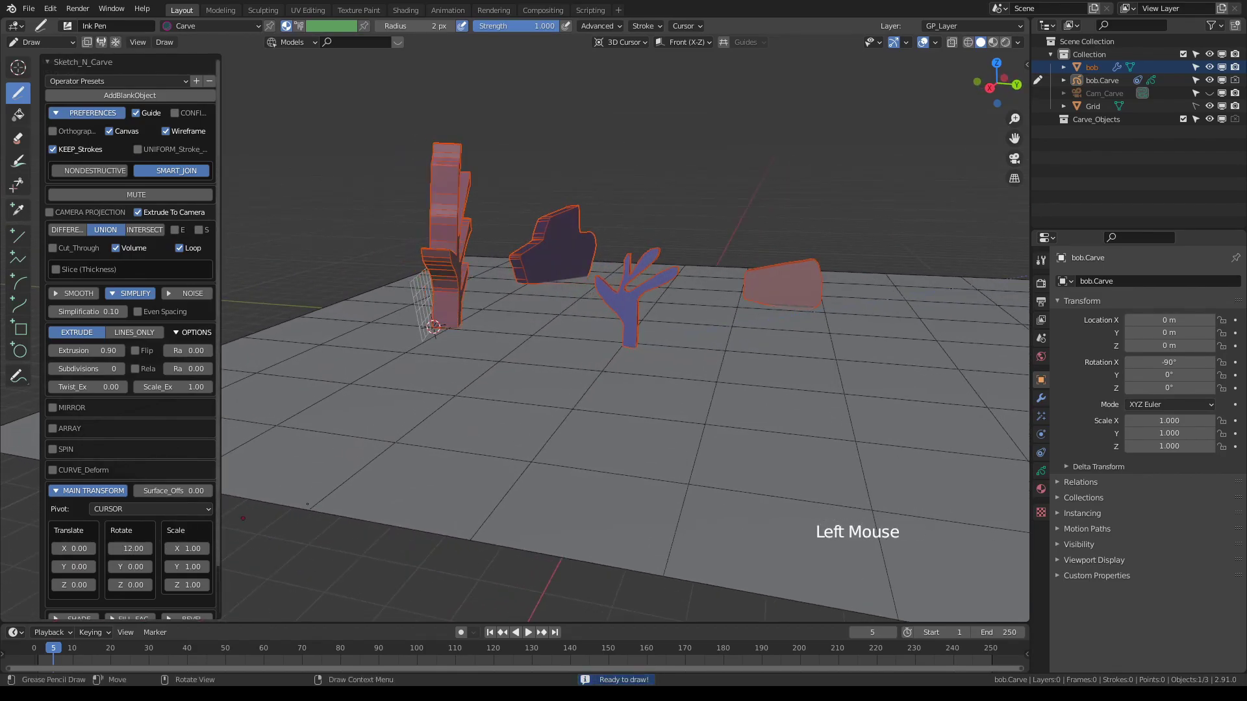
{"action": "middle_click_drag", "start_coordinate": [243, 517], "coordinate": [390, 455]}
{"action": "middle_click_drag", "start_coordinate": [390, 454], "coordinate": [558, 350]}
{"action": "key", "text": "k"}
Place the 3D cursor on the ground behind the four-sided block in camera view and create an extruded rock from an angular, closed outline
{"action": "right_click", "coordinate": [472, 305], "text": "shift"}
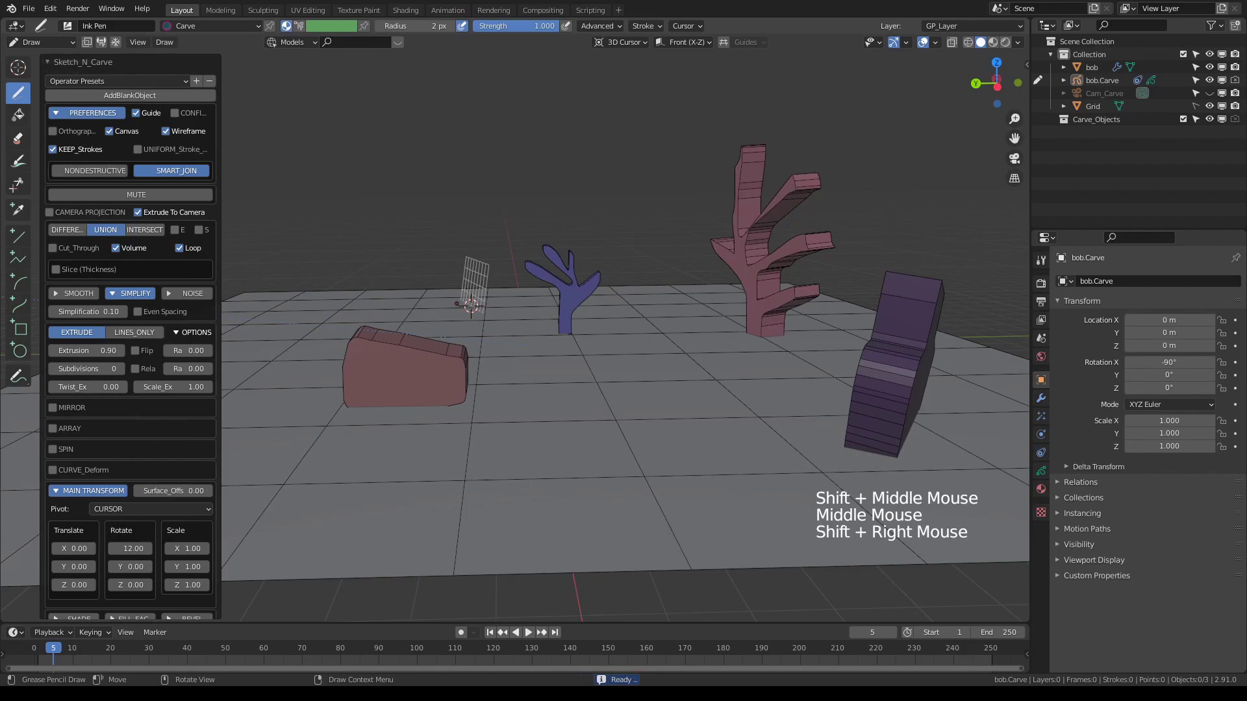
{"action": "key", "text": "KP_0"}
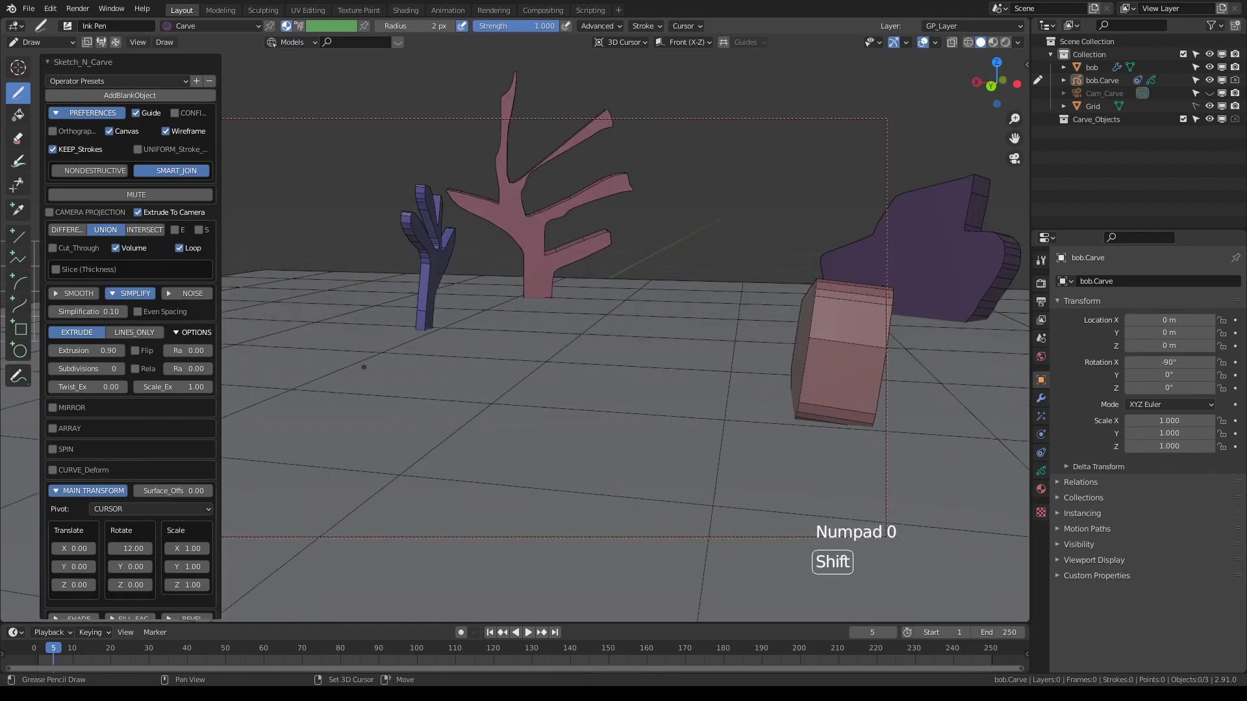
{"action": "scroll", "coordinate": [462, 305], "scroll_direction": "down", "scroll_amount": 2, "text": "shift"}
{"action": "middle_click_drag", "start_coordinate": [462, 305], "coordinate": [377, 312], "text": "shift"}
{"action": "right_click", "coordinate": [414, 319], "text": "shift"}
{"action": "left_click", "coordinate": [365, 309]}
{"action": "mouse_move", "coordinate": [365, 310]}
{"action": "left_mouse_down"}
{"action": "mouse_move", "coordinate": [427, 236]}
{"action": "mouse_move", "coordinate": [471, 231]}
{"action": "mouse_move", "coordinate": [514, 275]}
{"action": "mouse_move", "coordinate": [497, 336]}
{"action": "mouse_move", "coordinate": [451, 331]}
{"action": "left_mouse_up"}
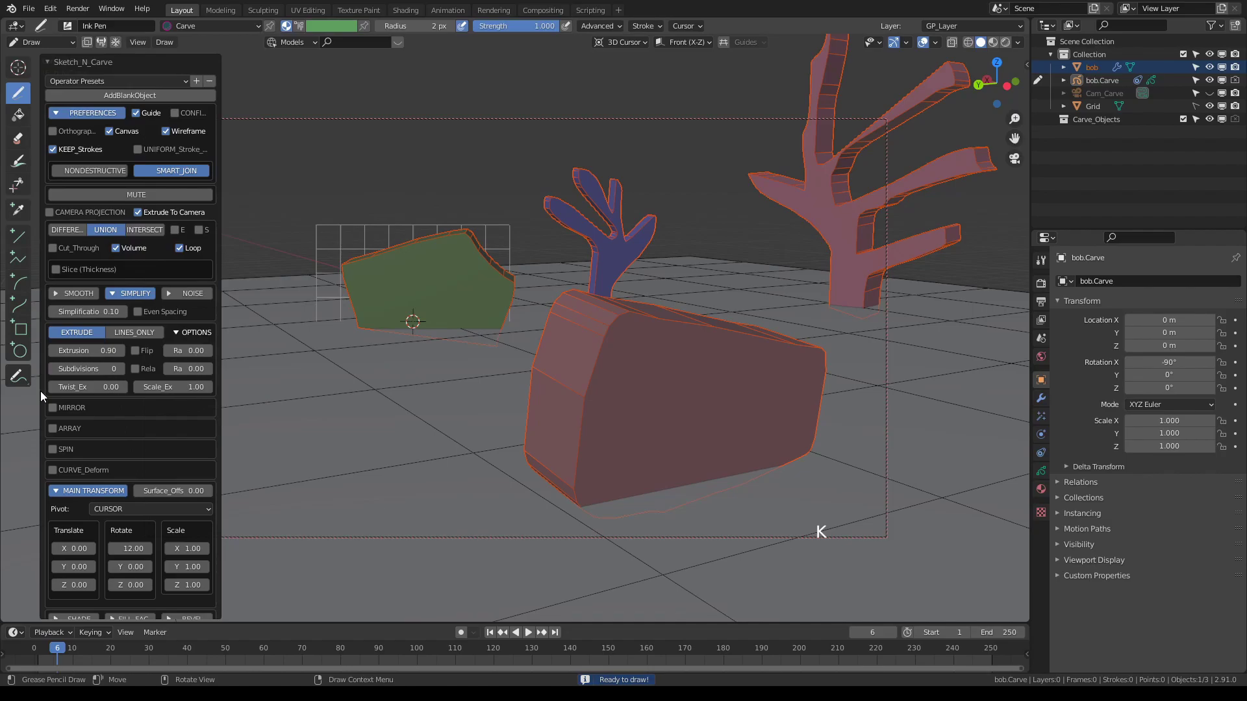
Set the Extrusion of the new angular rock to 2.66
{"action": "left_click_drag", "start_coordinate": [85, 351], "coordinate": [208, 351]}
{"action": "middle_click_drag", "start_coordinate": [404, 339], "coordinate": [530, 322]}
{"action": "scroll", "coordinate": [683, 314], "scroll_direction": "down", "scroll_amount": 5}
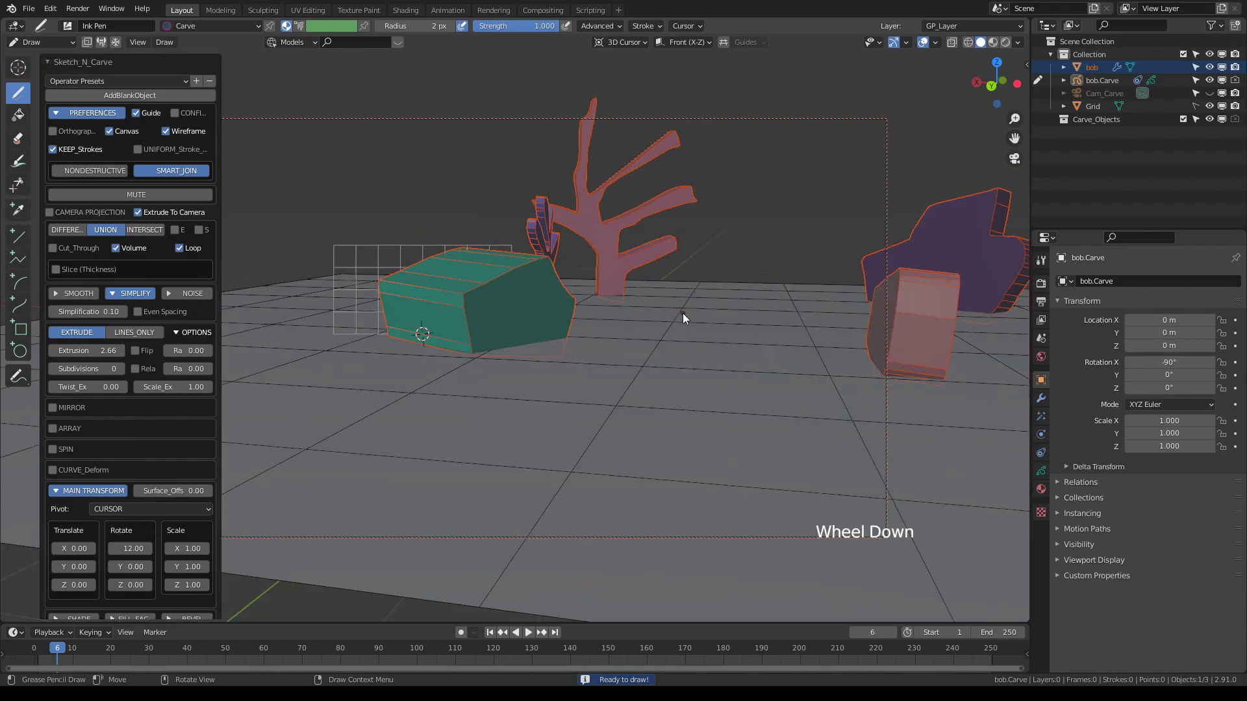
Place the 3D cursor on the empty ground beside the tall tree and create an extruded block from a narrow, upright outline that tapers downward
{"action": "middle_click_drag", "start_coordinate": [684, 313], "coordinate": [613, 351], "text": "shift"}
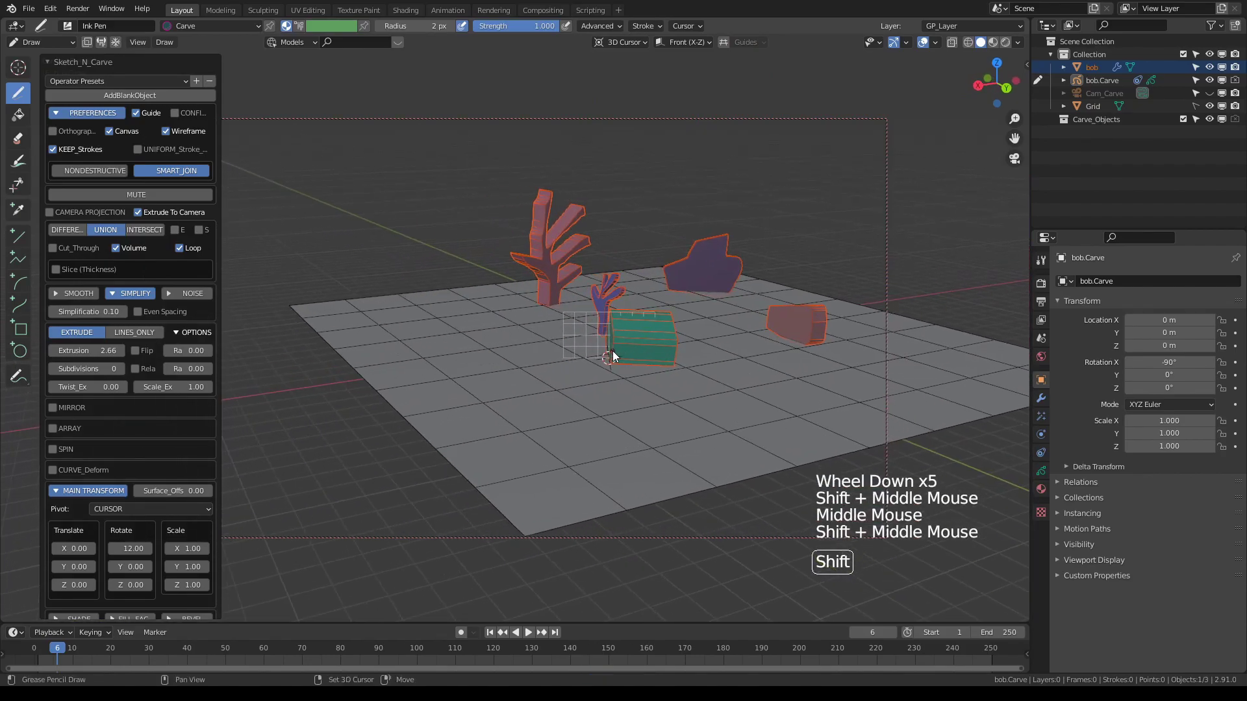
{"action": "right_click", "coordinate": [464, 319], "text": "shift"}
{"action": "scroll", "coordinate": [474, 328], "scroll_direction": "up", "scroll_amount": 2}
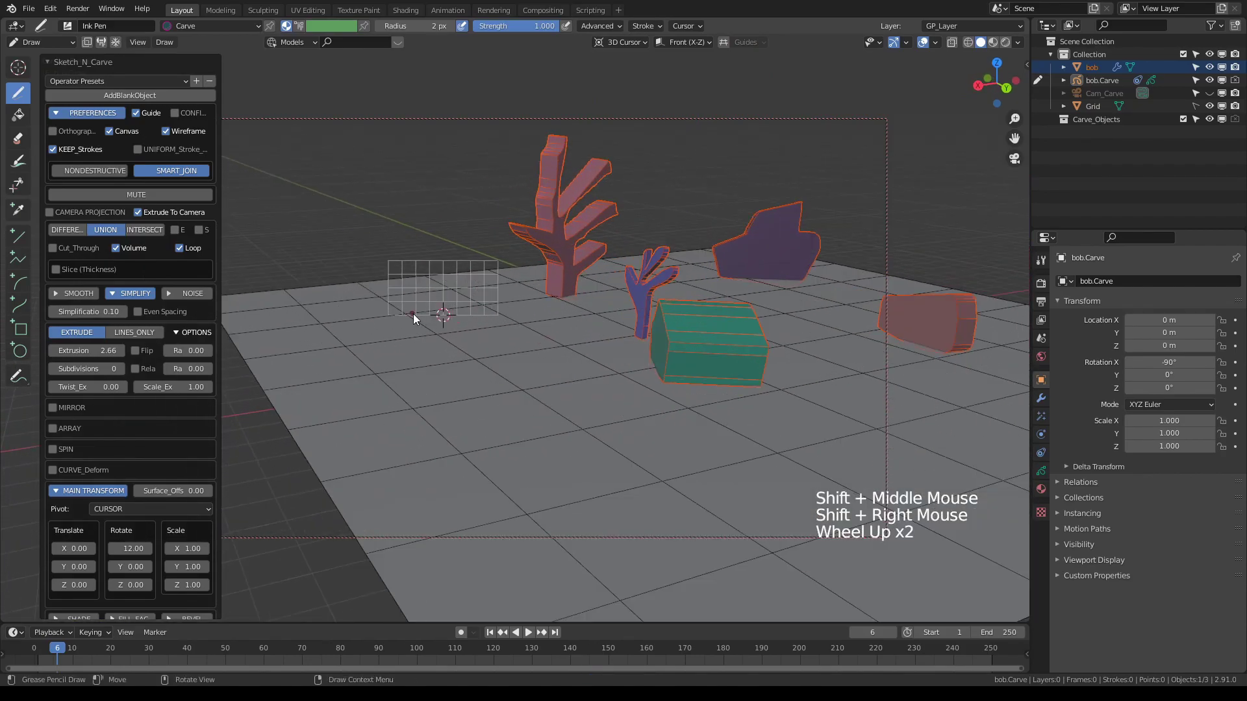
{"action": "left_click_drag", "start_coordinate": [413, 314], "coordinate": [419, 247]}
{"action": "left_click_drag", "start_coordinate": [474, 287], "coordinate": [497, 307]}
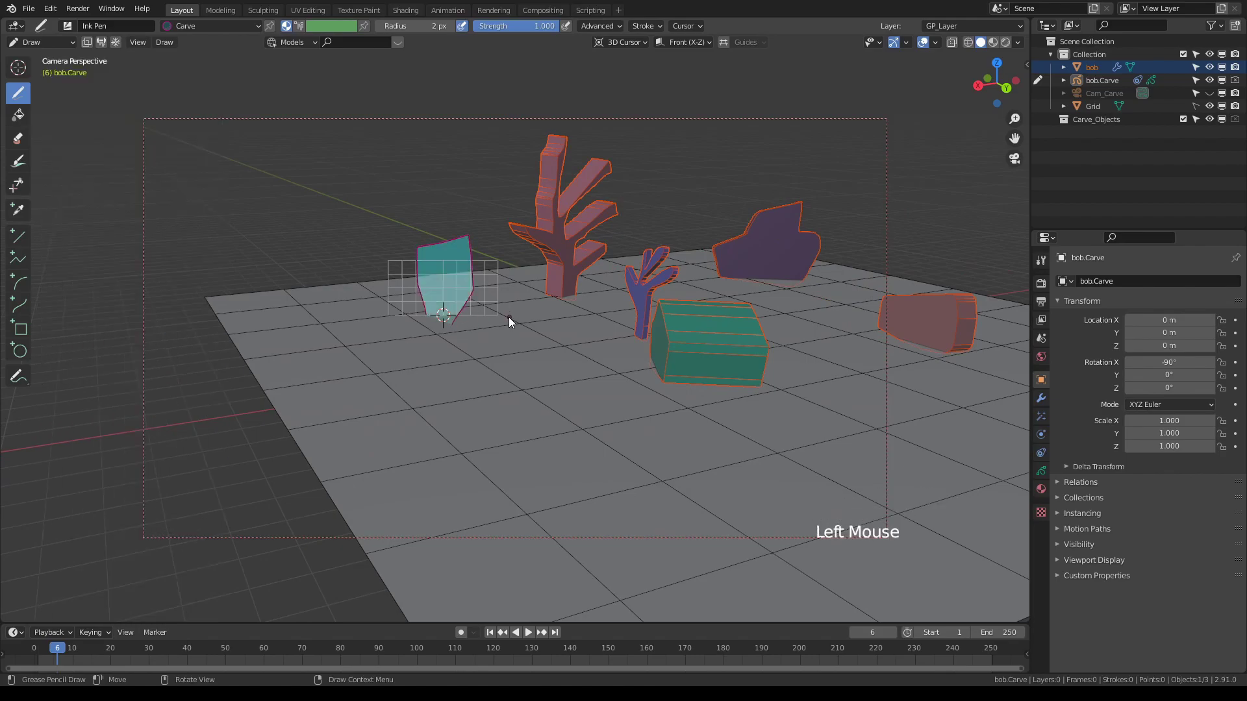
{"action": "key", "text": "k"}
Draw a thick, forked tree outline on the empty ground beyond the two deep rocks and turn it into an extruded mesh
{"action": "mouse_move", "coordinate": [590, 348]}
{"action": "middle_mouse_down"}
{"action": "mouse_move", "coordinate": [624, 338]}
{"action": "mouse_move", "coordinate": [537, 363]}
{"action": "middle_mouse_up"}
{"action": "middle_click_drag", "start_coordinate": [439, 368], "coordinate": [697, 346], "text": "shift"}
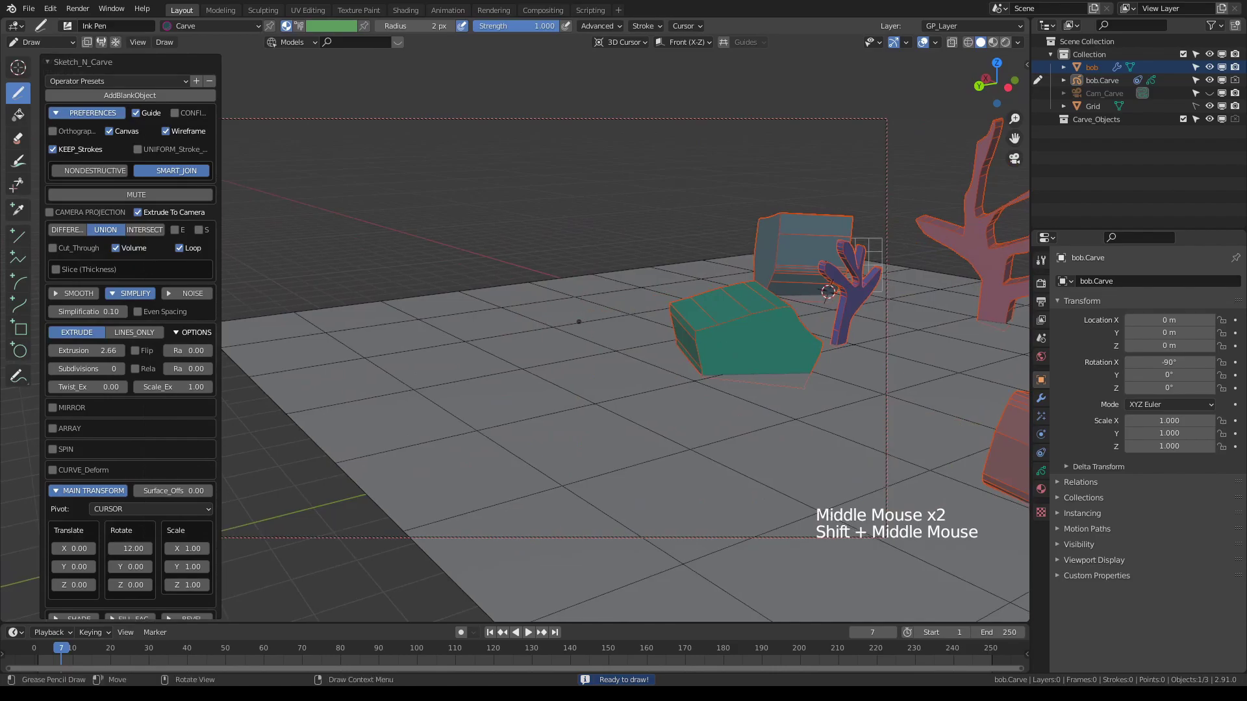
{"action": "mouse_move", "coordinate": [579, 322]}
{"action": "left_mouse_down"}
{"action": "mouse_move", "coordinate": [581, 245]}
{"action": "mouse_move", "coordinate": [549, 209]}
{"action": "mouse_move", "coordinate": [565, 216]}
{"action": "mouse_move", "coordinate": [579, 165]}
{"action": "left_mouse_up"}
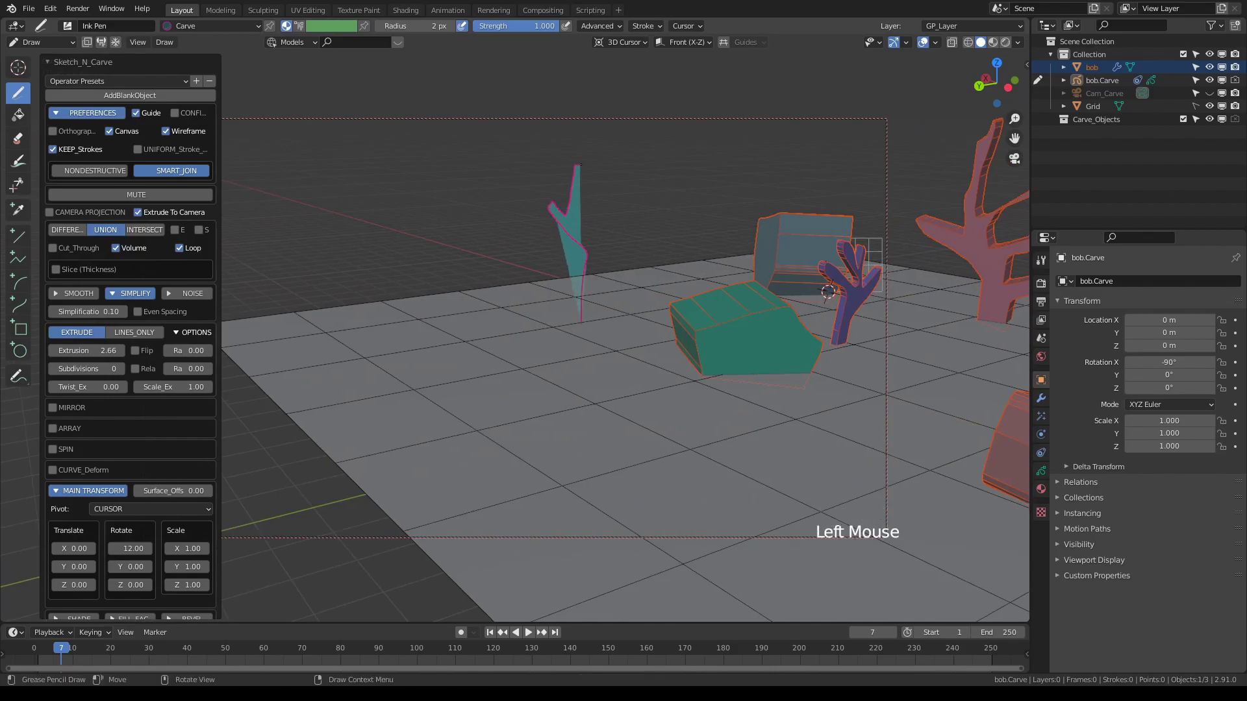
{"action": "mouse_move", "coordinate": [591, 242]}
{"action": "left_mouse_down"}
{"action": "mouse_move", "coordinate": [656, 163]}
{"action": "mouse_move", "coordinate": [683, 165]}
{"action": "left_mouse_up"}
{"action": "left_click_drag", "start_coordinate": [654, 211], "coordinate": [639, 219]}
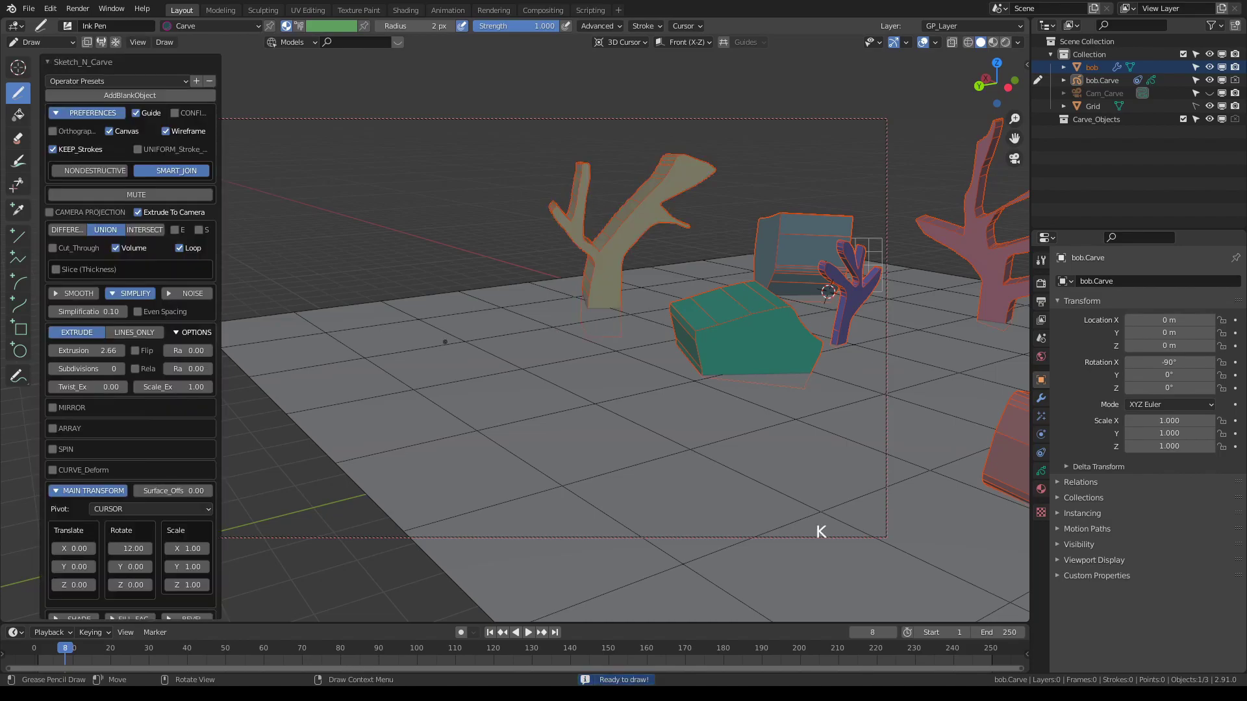
Reduce the Extrusion of the forked tree to make it thinner
{"action": "mouse_move", "coordinate": [446, 349]}
{"action": "middle_mouse_down"}
{"action": "mouse_move", "coordinate": [496, 354]}
{"action": "mouse_move", "coordinate": [463, 360]}
{"action": "middle_mouse_up"}
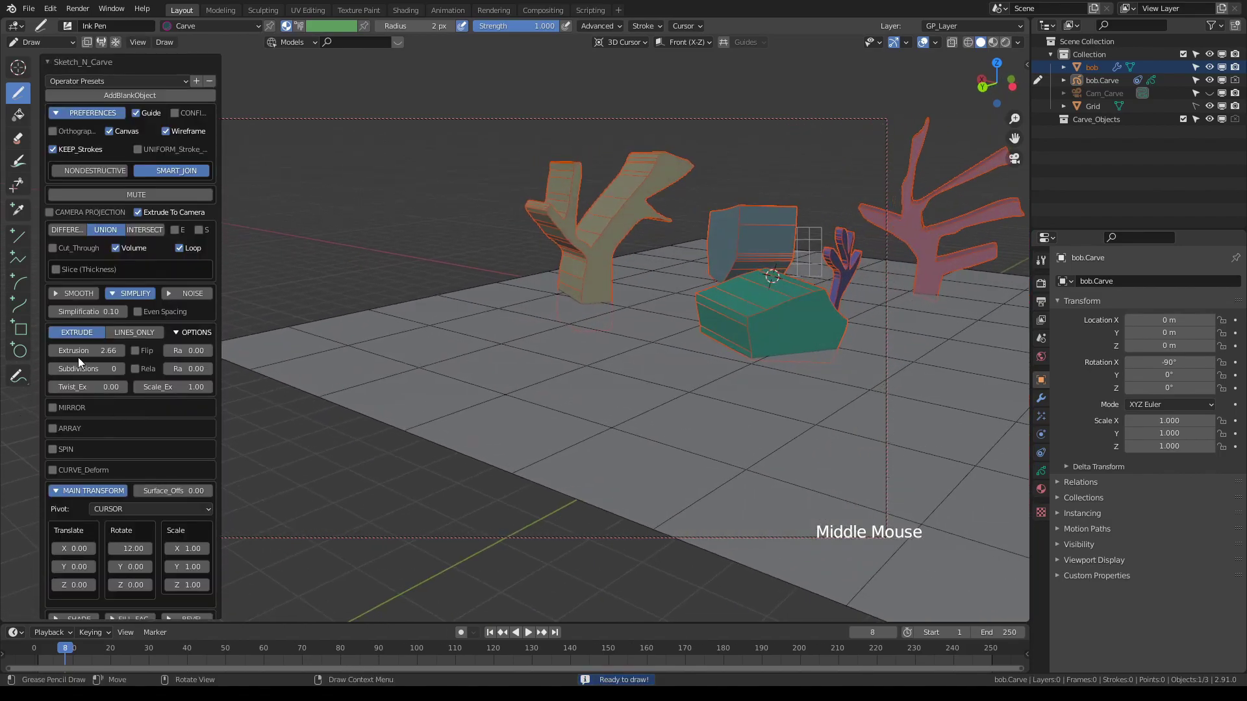
{"action": "left_click_drag", "start_coordinate": [98, 351], "coordinate": [26, 351]}
{"action": "mouse_move", "coordinate": [500, 361]}
{"action": "middle_mouse_down"}
{"action": "mouse_move", "coordinate": [570, 357]}
{"action": "mouse_move", "coordinate": [531, 348]}
{"action": "mouse_move", "coordinate": [591, 315]}
{"action": "mouse_move", "coordinate": [609, 337]}
{"action": "mouse_move", "coordinate": [459, 353]}
{"action": "mouse_move", "coordinate": [502, 354]}
{"action": "middle_mouse_up"}
{"action": "scroll", "coordinate": [531, 348], "scroll_direction": "down", "scroll_amount": 2}
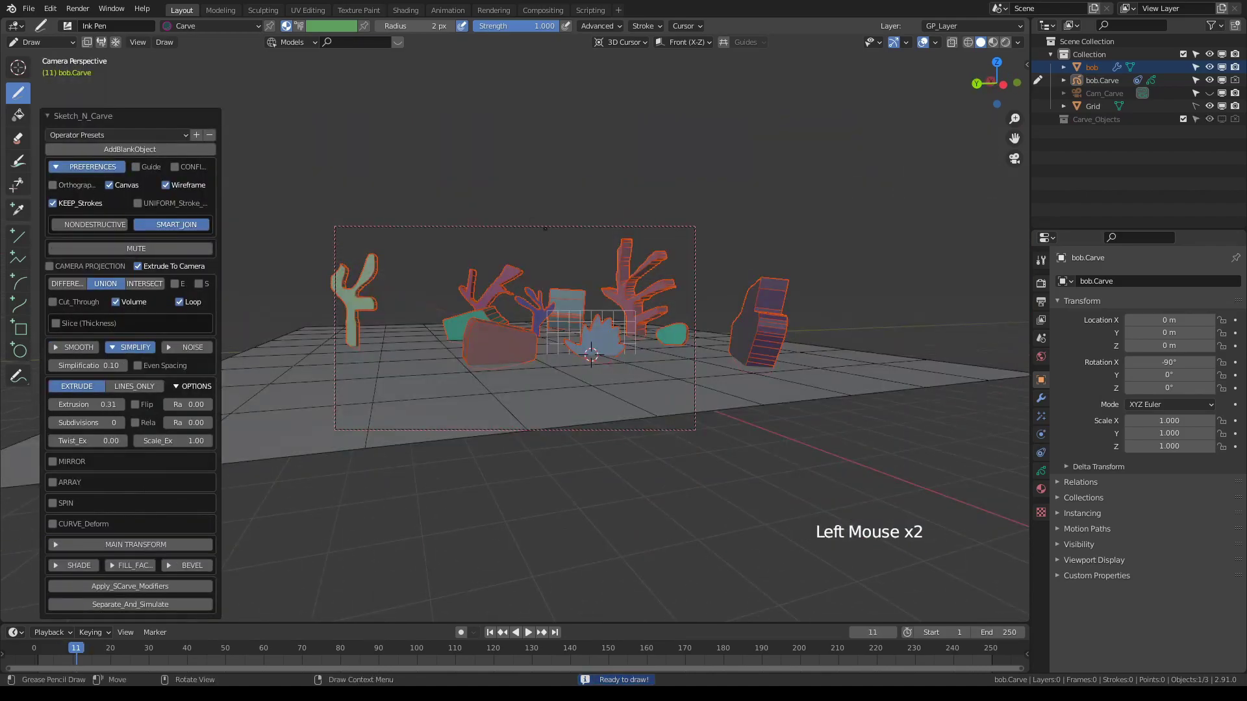
Place the 3D cursor on the ground beside the deep green rock, create a thin extruded slab from an upright, four-sided outline and finish editing it
{"action": "scroll", "coordinate": [623, 338], "scroll_direction": "up", "scroll_amount": 2}
{"action": "mouse_move", "coordinate": [623, 338]}
{"action": "middle_mouse_down"}
{"action": "mouse_move", "coordinate": [585, 345]}
{"action": "mouse_move", "coordinate": [623, 351]}
{"action": "mouse_move", "coordinate": [571, 356]}
{"action": "mouse_move", "coordinate": [636, 348]}
{"action": "middle_mouse_up"}
{"action": "middle_click_drag", "start_coordinate": [521, 282], "coordinate": [523, 292]}
{"action": "scroll", "coordinate": [523, 292], "scroll_direction": "up", "scroll_amount": 2}
{"action": "scroll", "coordinate": [452, 321], "scroll_direction": "down", "scroll_amount": 2}
{"action": "middle_click_drag", "start_coordinate": [452, 321], "coordinate": [475, 303]}
{"action": "scroll", "coordinate": [474, 303], "scroll_direction": "up", "scroll_amount": 2}
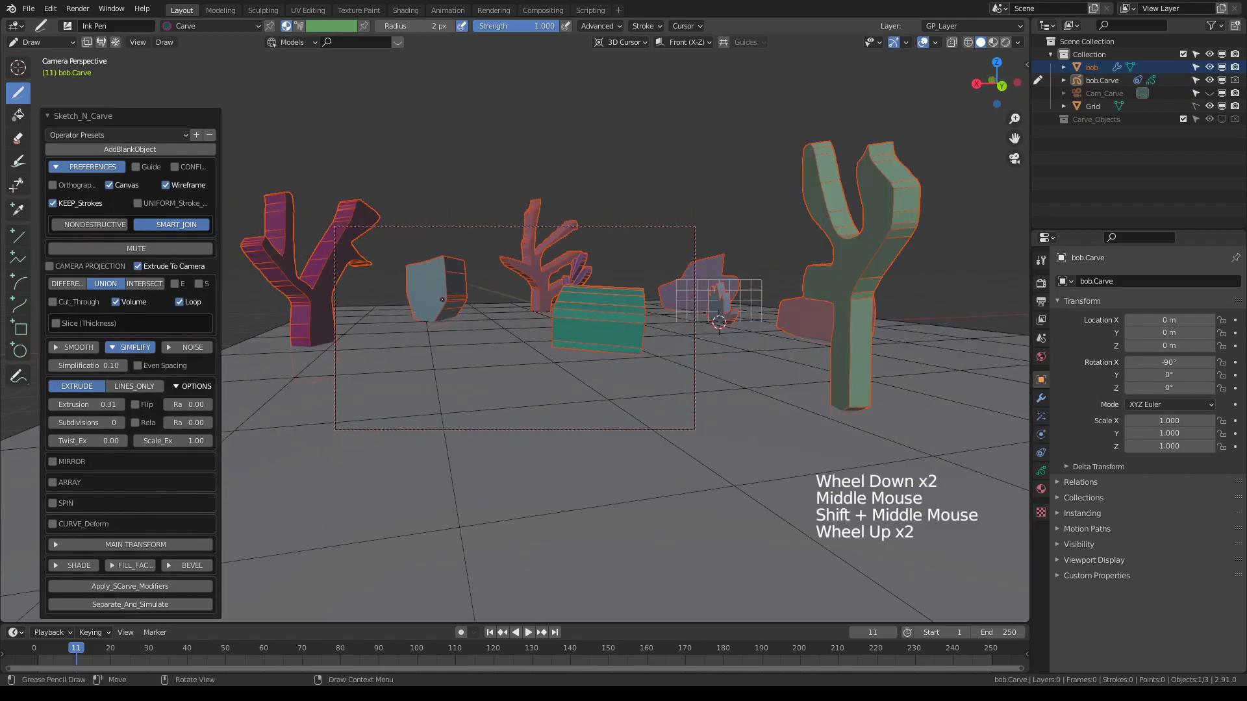
{"action": "right_click", "coordinate": [473, 356], "text": "shift"}
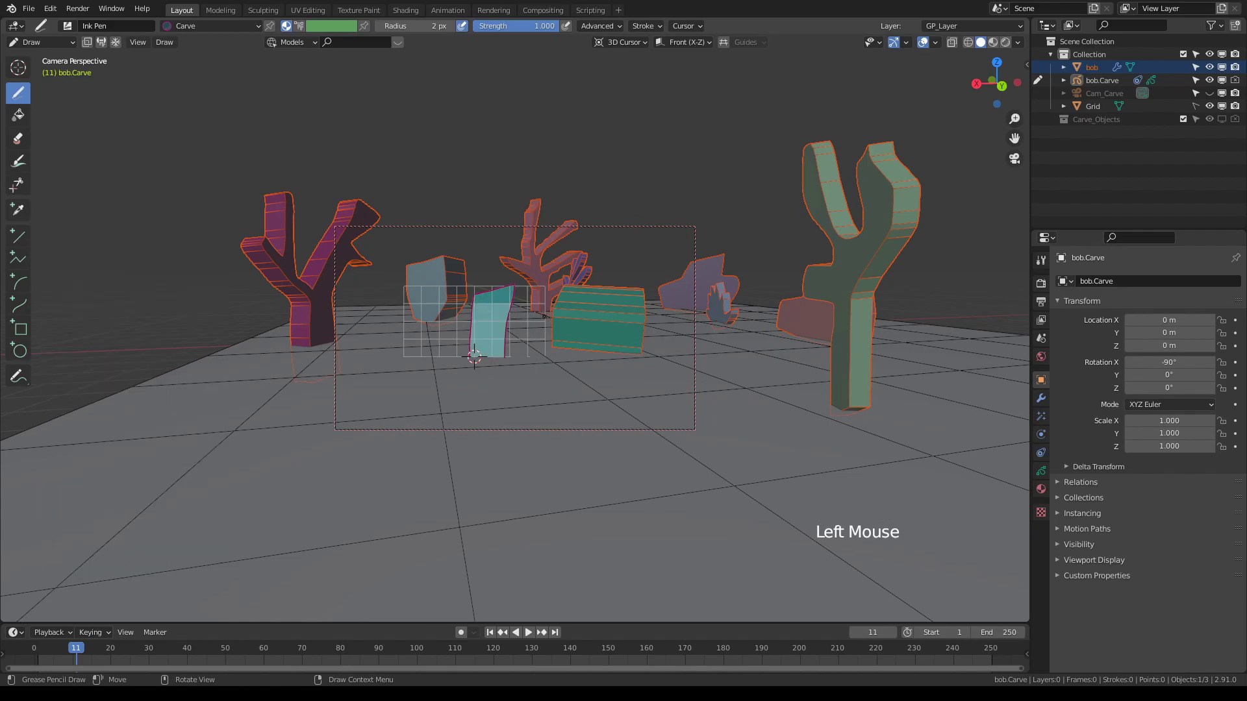
{"action": "key", "text": "k"}
{"action": "mouse_move", "coordinate": [544, 316]}
{"action": "middle_mouse_down"}
{"action": "mouse_move", "coordinate": [442, 323]}
{"action": "mouse_move", "coordinate": [692, 305]}
{"action": "mouse_move", "coordinate": [656, 302]}
{"action": "middle_mouse_up"}
{"action": "key", "text": "k"}
Turn on the nondestructive mode in the Sketch_N_Carve preferences
{"action": "middle_click_drag", "start_coordinate": [546, 289], "coordinate": [513, 305], "text": "shift"}
{"action": "scroll", "coordinate": [506, 295], "scroll_direction": "down", "scroll_amount": 2}
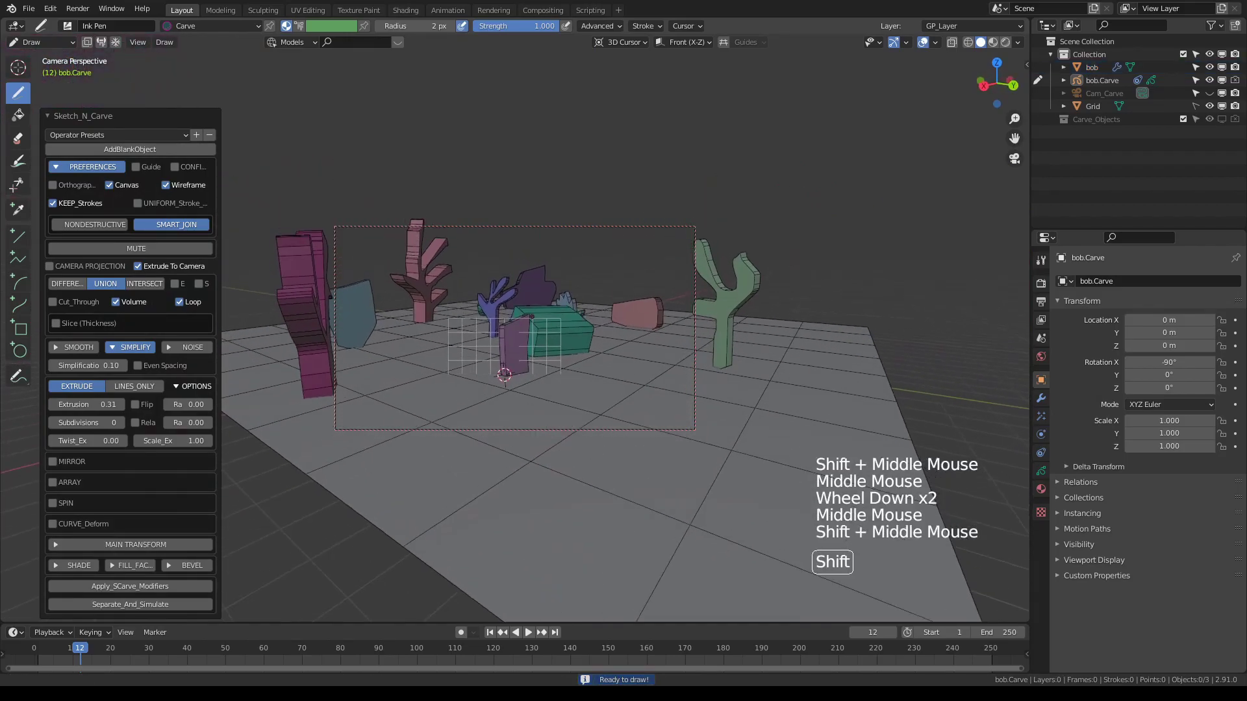
{"action": "left_click", "coordinate": [91, 224]}
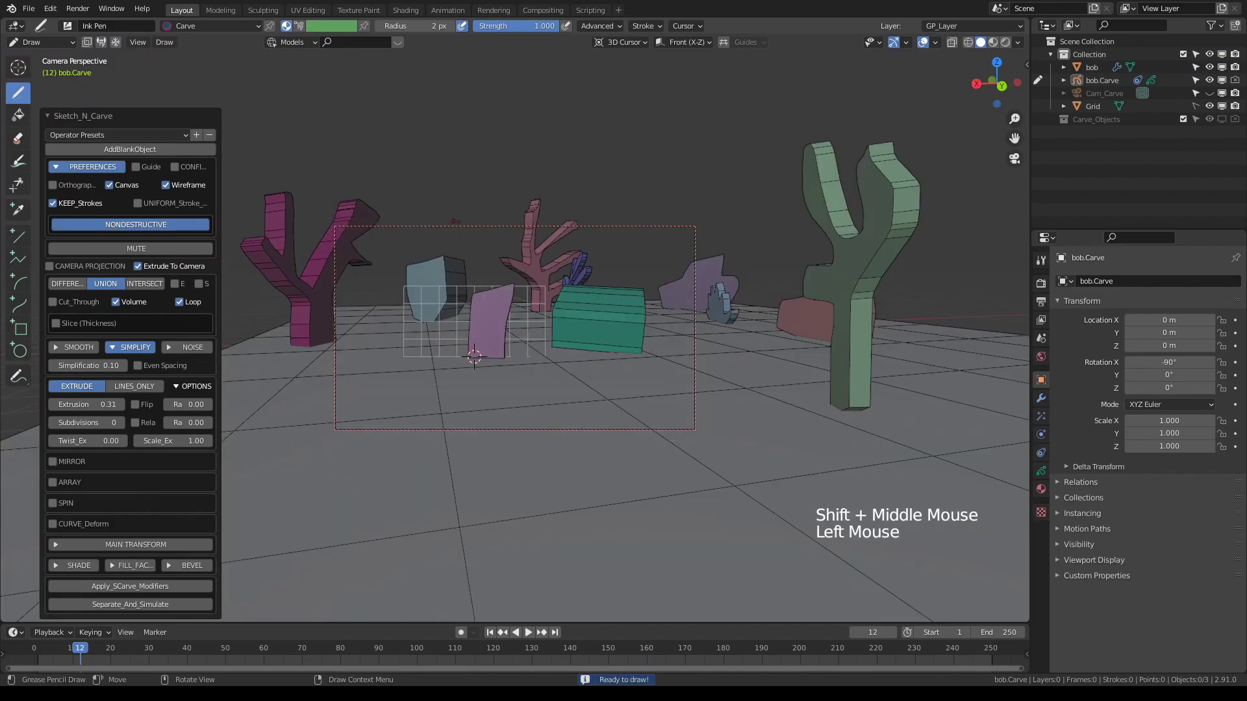
Place the 3D cursor on the open ground between the deep green rock and the reddish four-sided block
{"action": "scroll", "coordinate": [493, 312], "scroll_direction": "up", "scroll_amount": 2}
{"action": "middle_click_drag", "start_coordinate": [519, 312], "coordinate": [477, 321], "text": "shift"}
{"action": "middle_click_drag", "start_coordinate": [495, 240], "coordinate": [514, 276]}
{"action": "scroll", "coordinate": [521, 261], "scroll_direction": "down", "scroll_amount": 1}
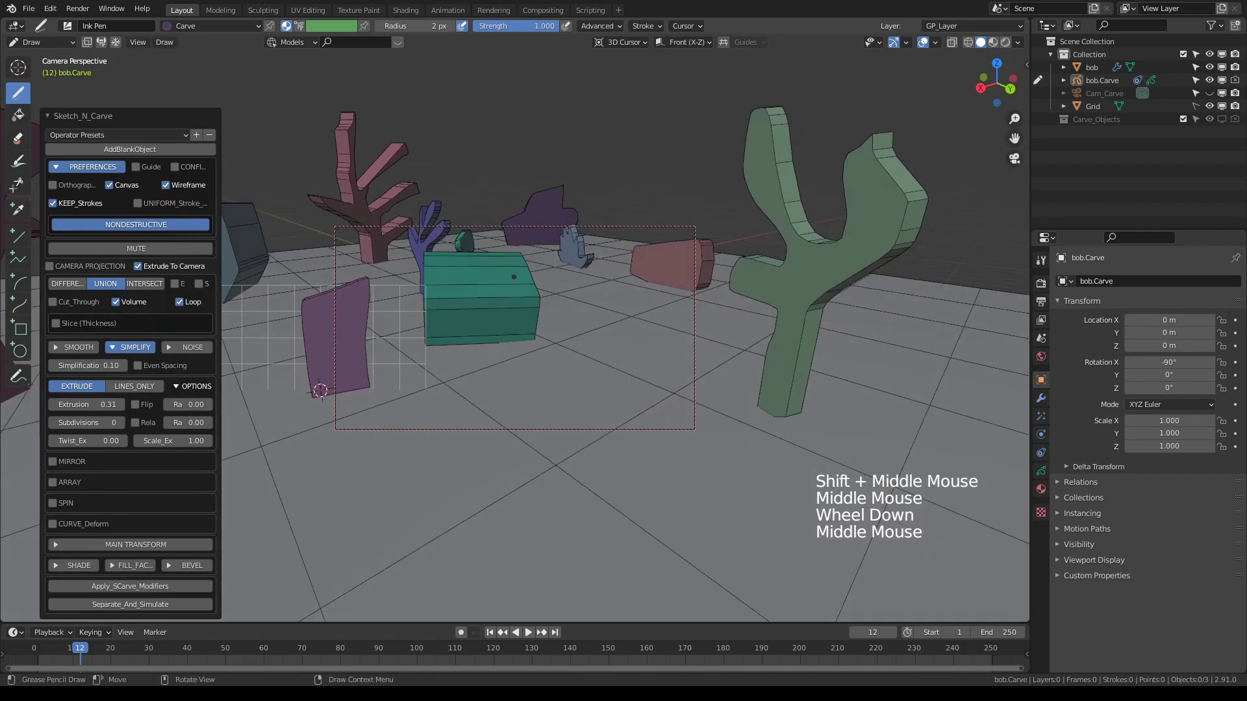
{"action": "right_click", "coordinate": [598, 299], "text": "shift"}
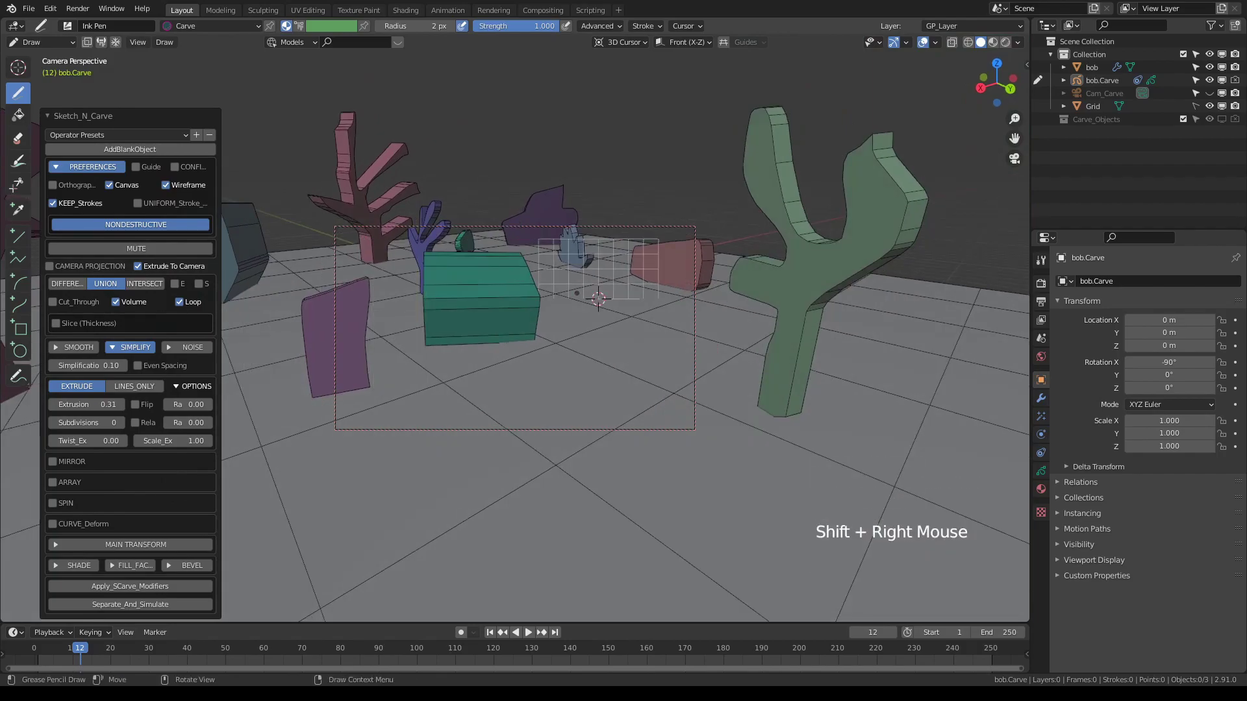
Create an extruded slab from an upright, four-sided outline at the 3D cursor, set its Extrusion to 0.89 and finish editing it
{"action": "mouse_move", "coordinate": [578, 296]}
{"action": "left_mouse_down"}
{"action": "mouse_move", "coordinate": [576, 216]}
{"action": "mouse_move", "coordinate": [647, 255]}
{"action": "left_mouse_up"}
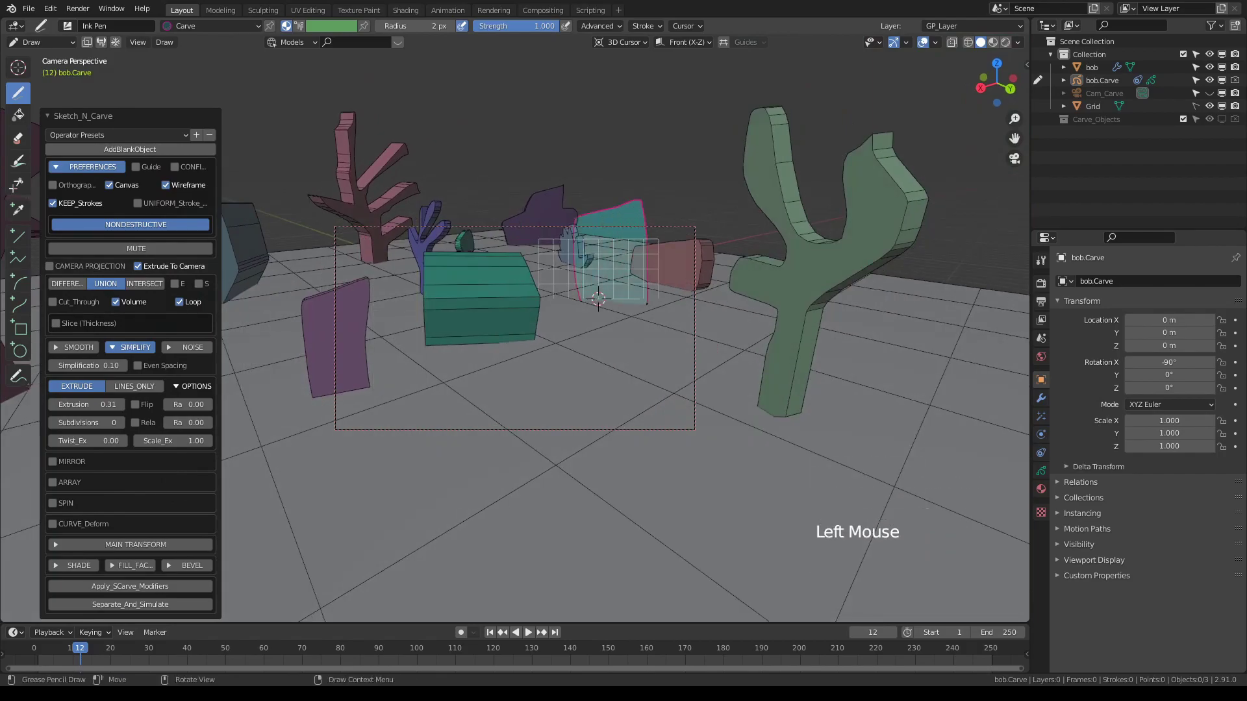
{"action": "key", "text": "k"}
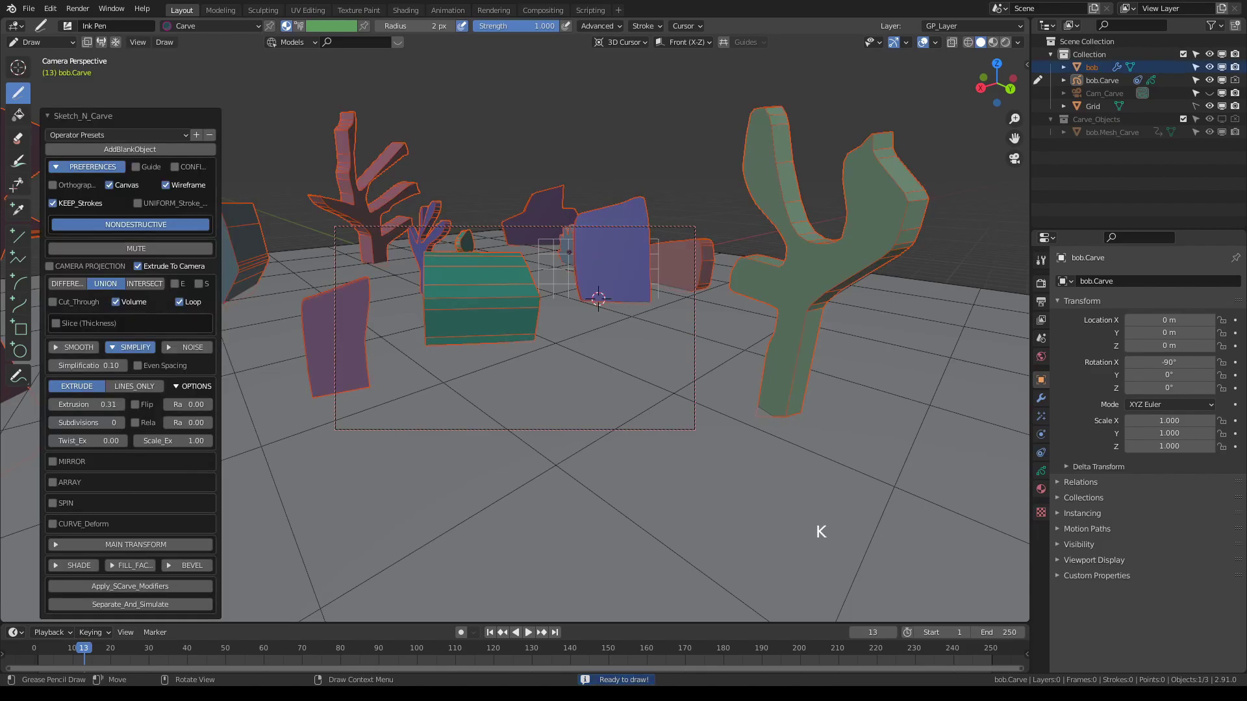
{"action": "middle_click_drag", "start_coordinate": [598, 298], "coordinate": [436, 304]}
{"action": "middle_click_drag", "start_coordinate": [682, 247], "coordinate": [675, 250]}
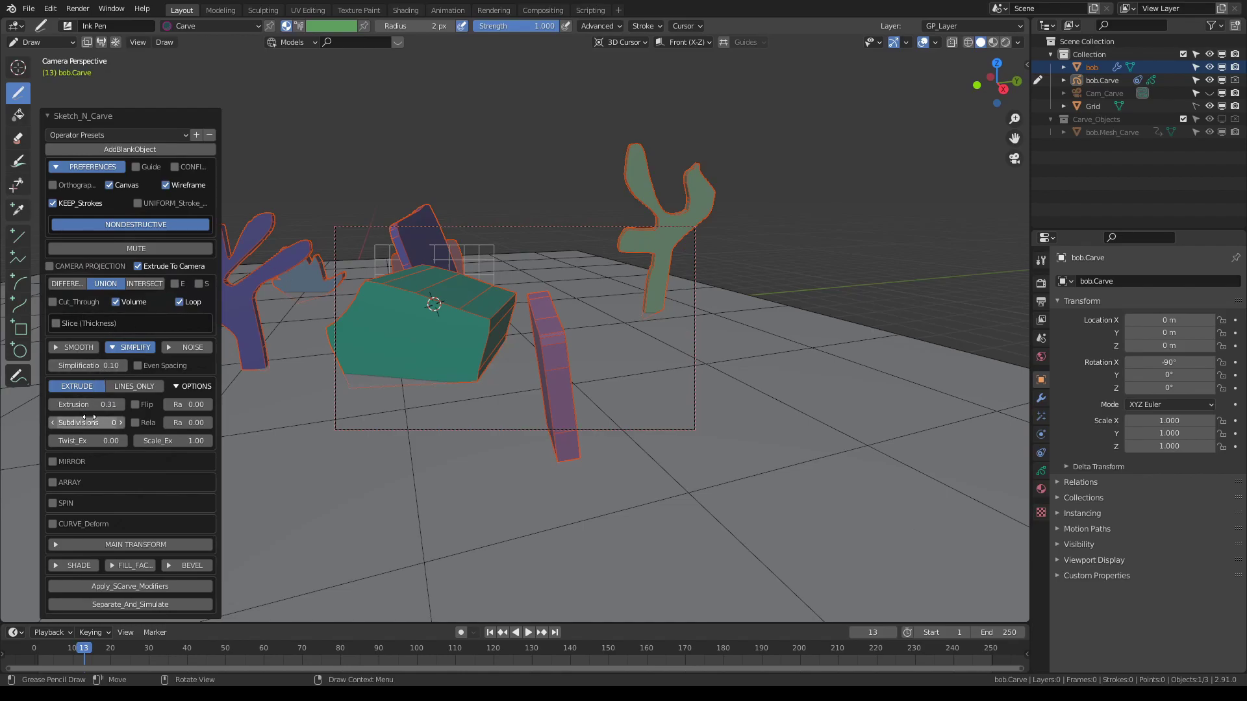
{"action": "left_click_drag", "start_coordinate": [74, 406], "coordinate": [102, 406]}
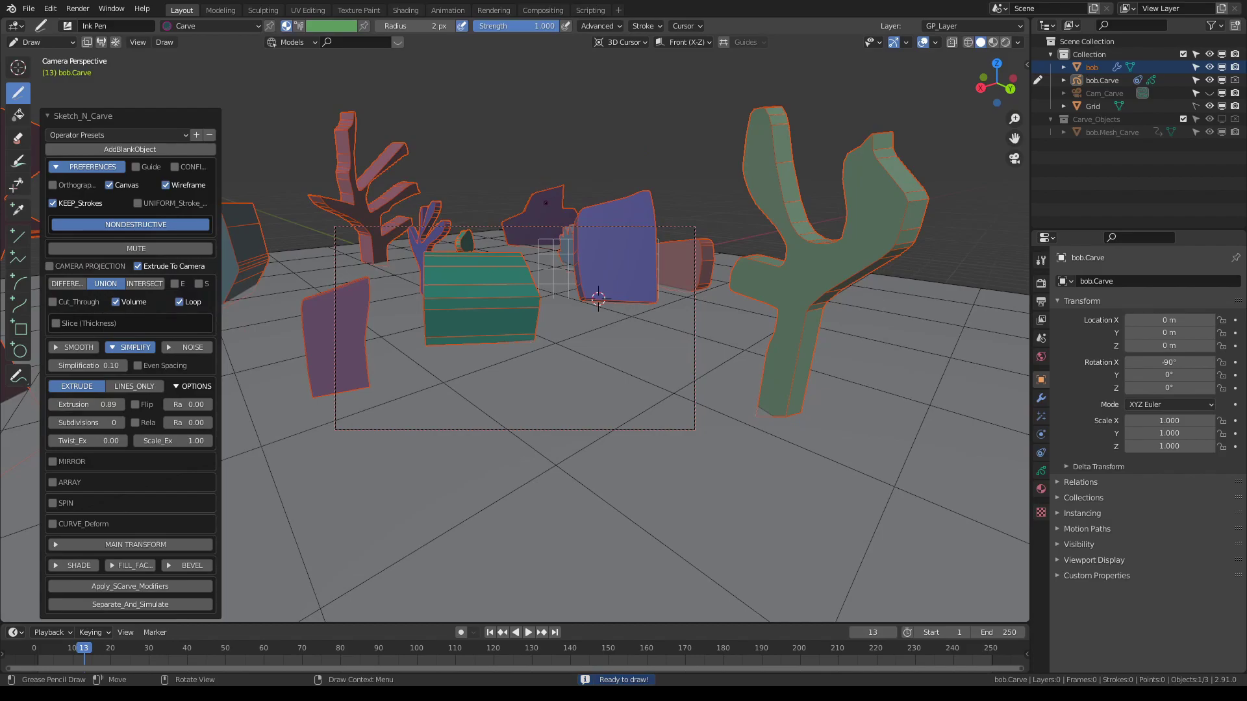
{"action": "key", "text": "alt+v"}
Set the transform pivot point to 3D Cursor and rotate the leaning blue-violet slab about 23.4° in view orientation so it stands upright
{"action": "middle_click_drag", "start_coordinate": [611, 208], "coordinate": [551, 228]}
{"action": "scroll", "coordinate": [469, 204], "scroll_direction": "down", "scroll_amount": 3}
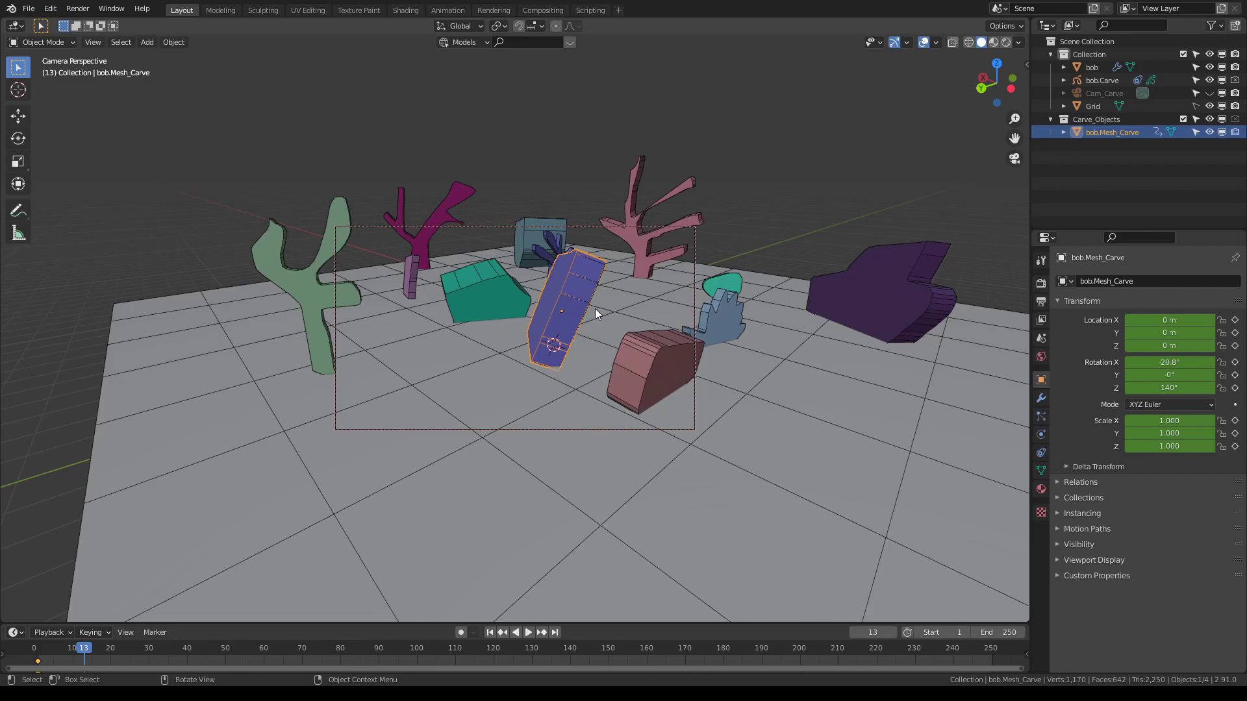
{"action": "middle_click_drag", "start_coordinate": [609, 307], "coordinate": [598, 298]}
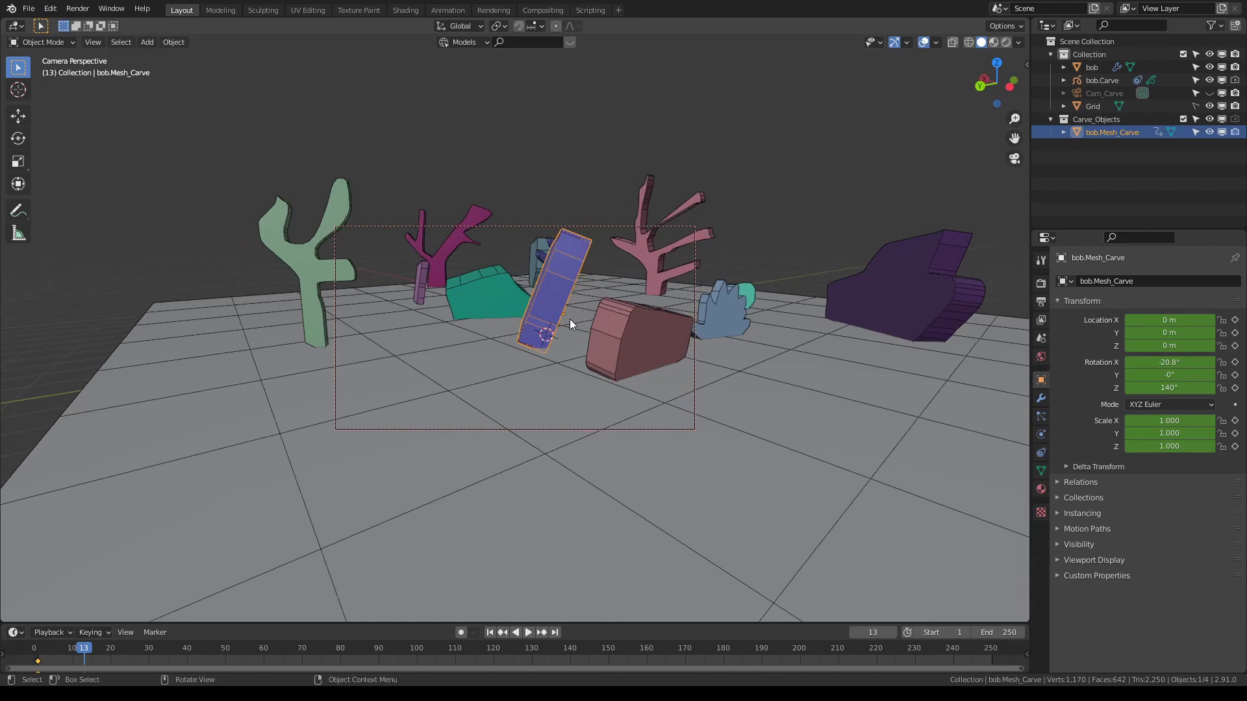
{"action": "left_click", "coordinate": [467, 25]}
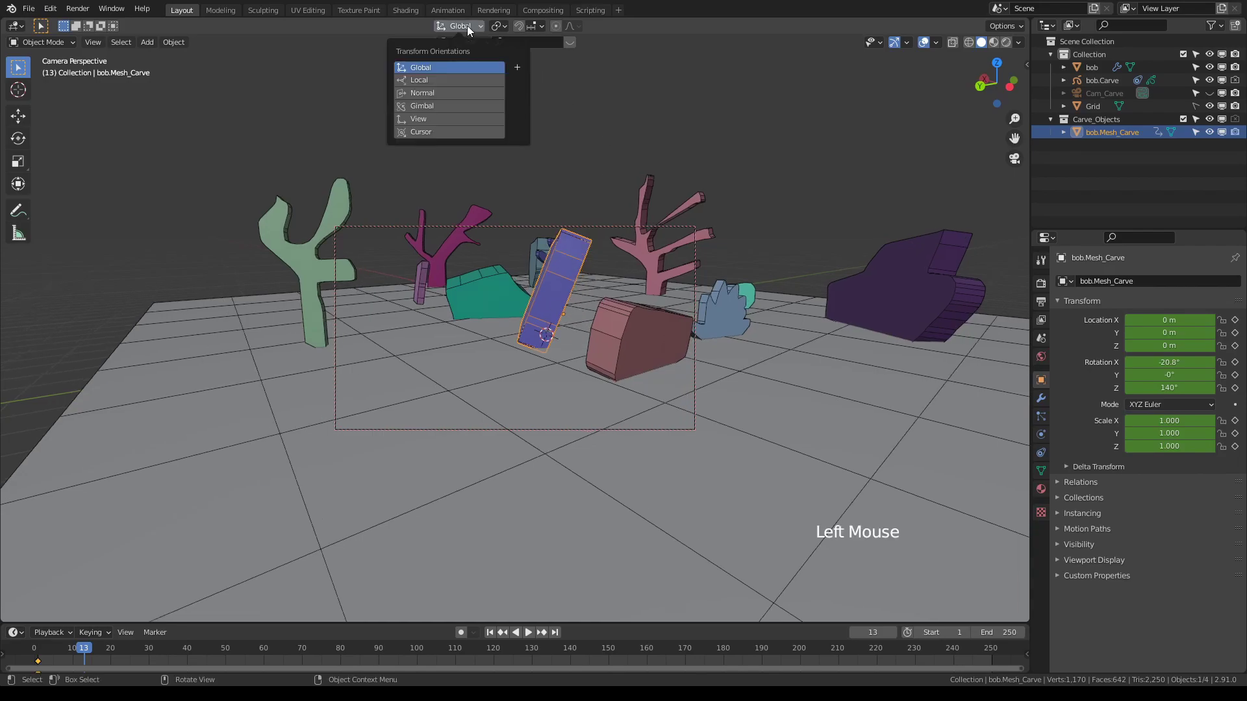
{"action": "left_click", "coordinate": [501, 26]}
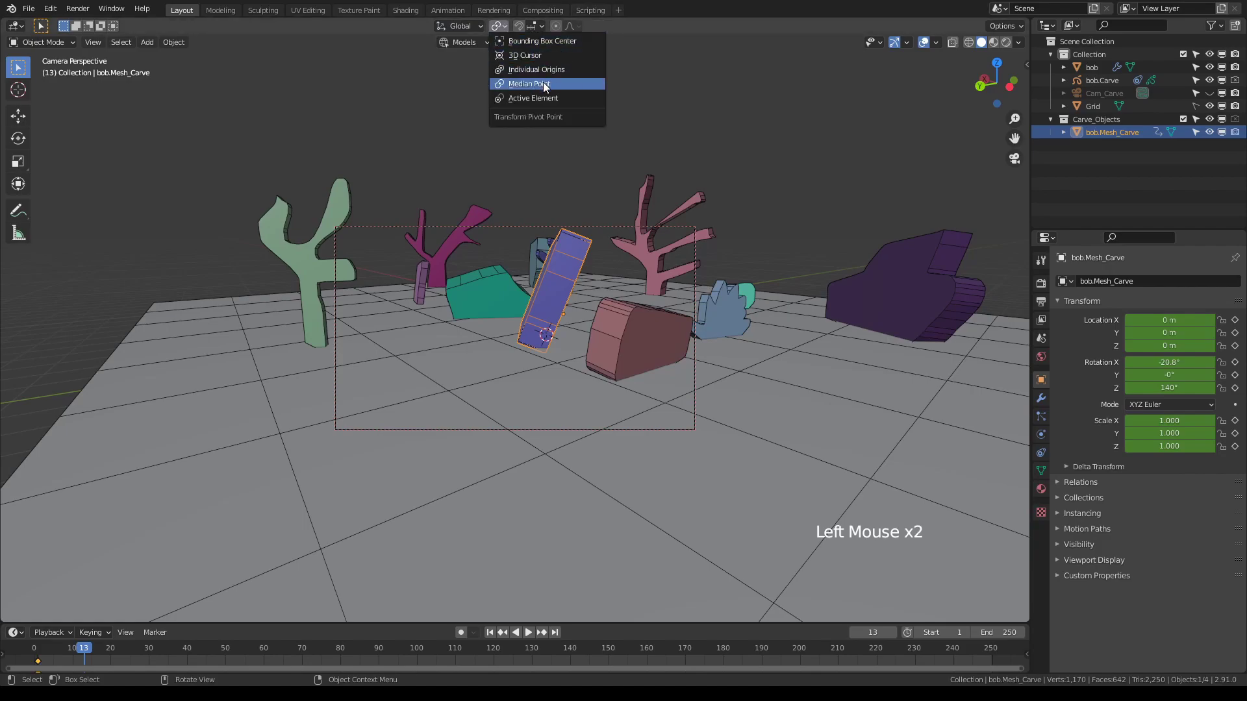
{"action": "left_click", "coordinate": [520, 55]}
{"action": "middle_click_drag", "start_coordinate": [546, 260], "coordinate": [546, 344]}
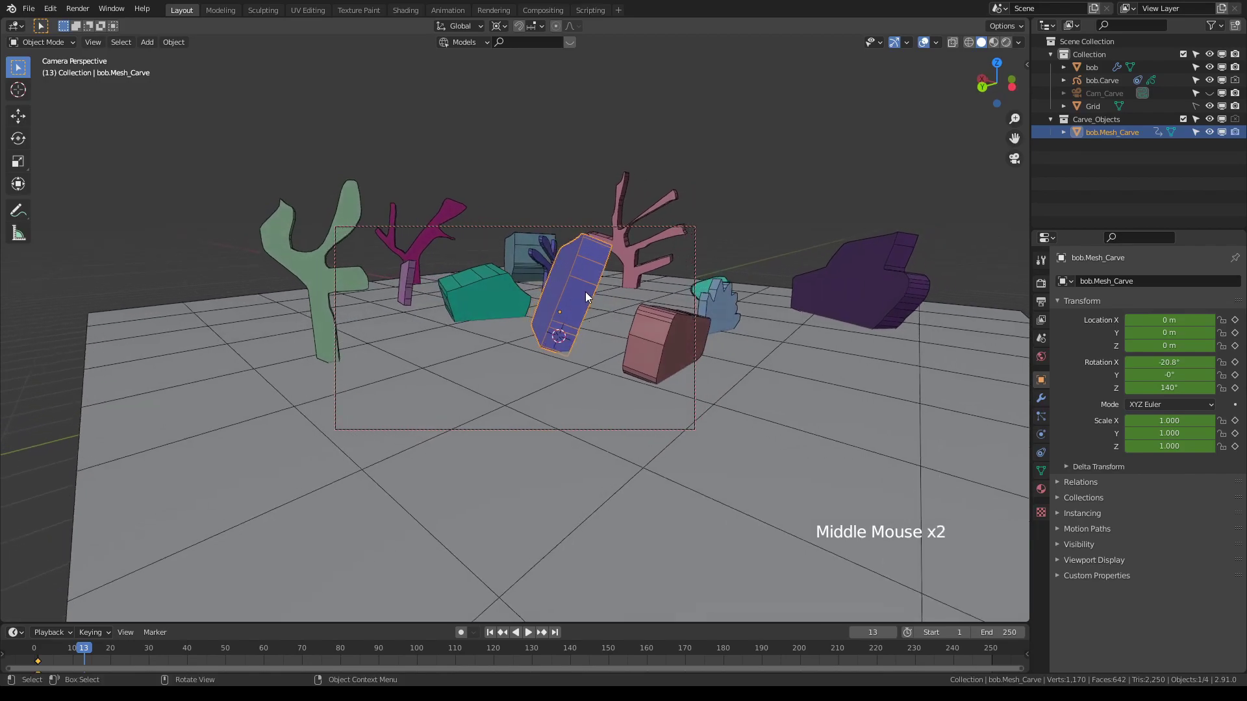
{"action": "middle_click_drag", "start_coordinate": [586, 296], "coordinate": [561, 310]}
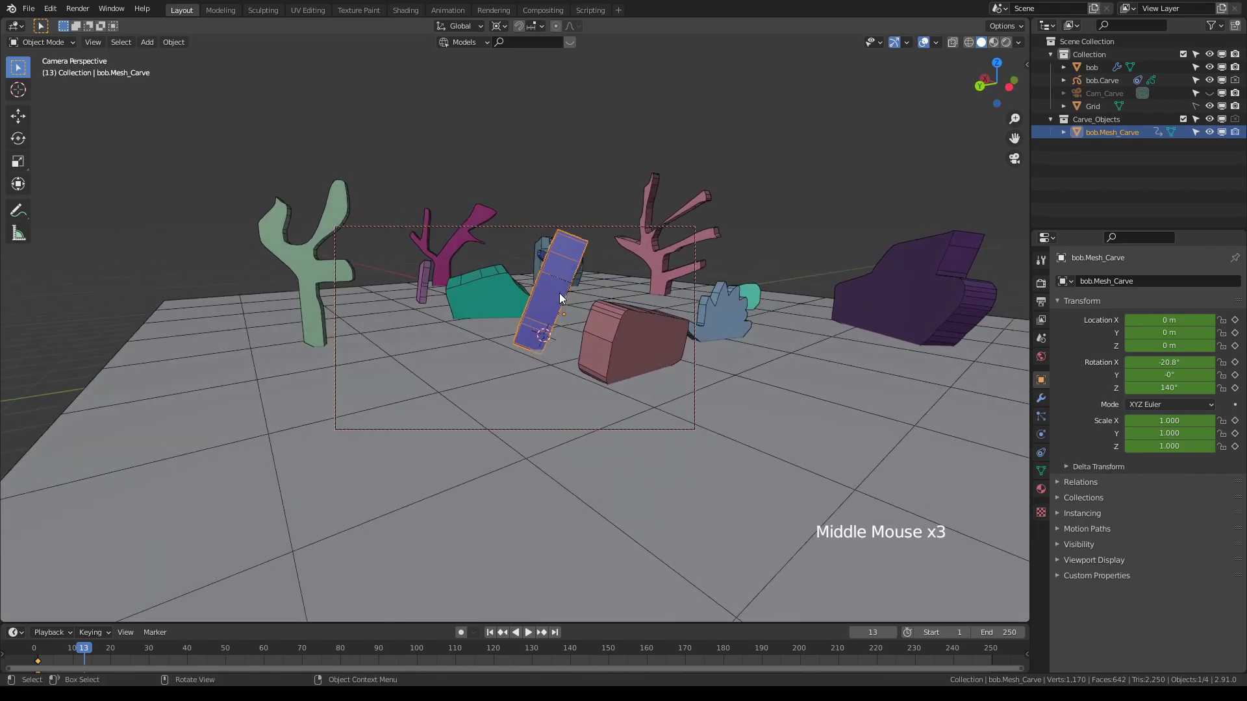
{"action": "key", "text": "r"}
{"action": "left_click", "coordinate": [550, 285]}
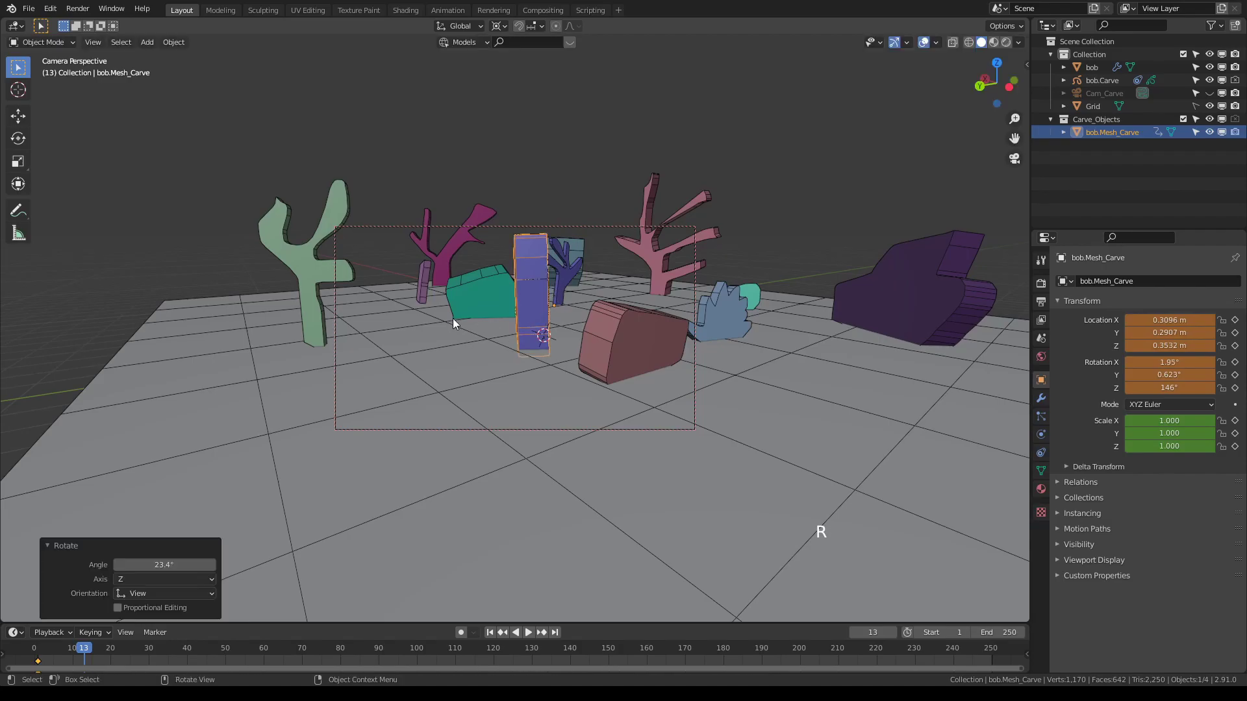
Place the 3D cursor on the ground in front of the green rock, create an extruded block from a wide, low outline and finish editing it
{"action": "middle_click_drag", "start_coordinate": [453, 319], "coordinate": [547, 365]}
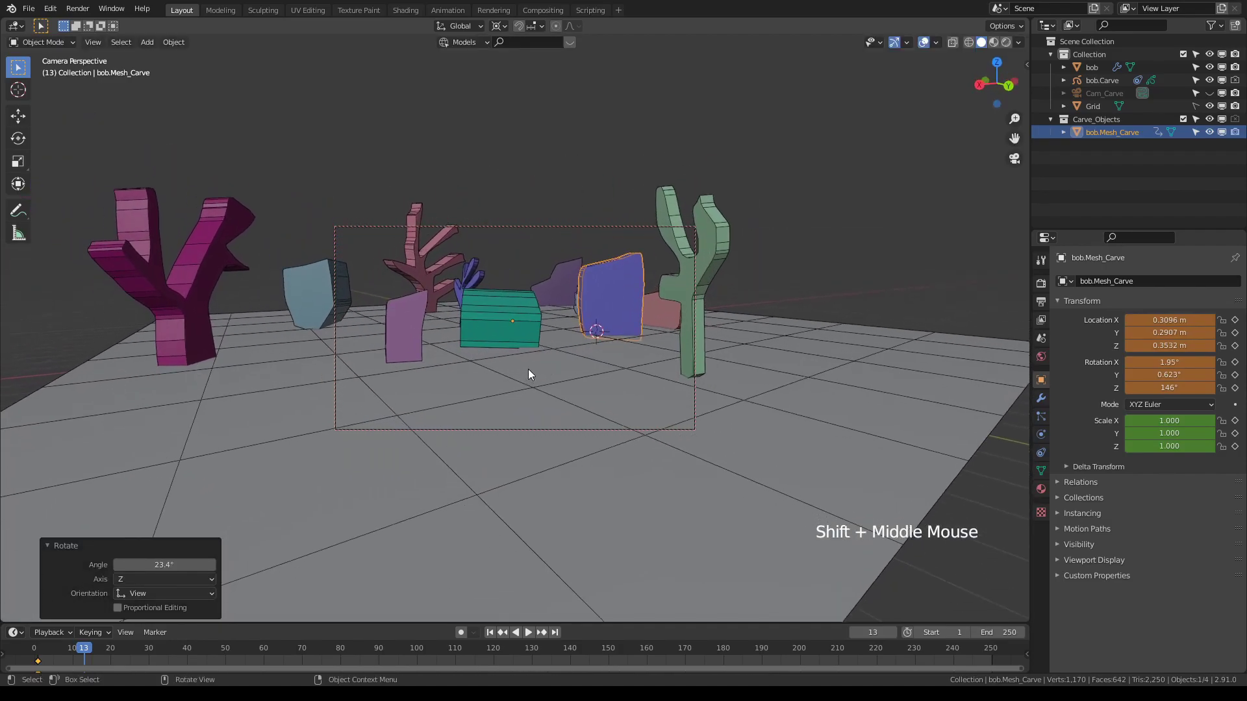
{"action": "right_click", "coordinate": [516, 376], "text": "shift"}
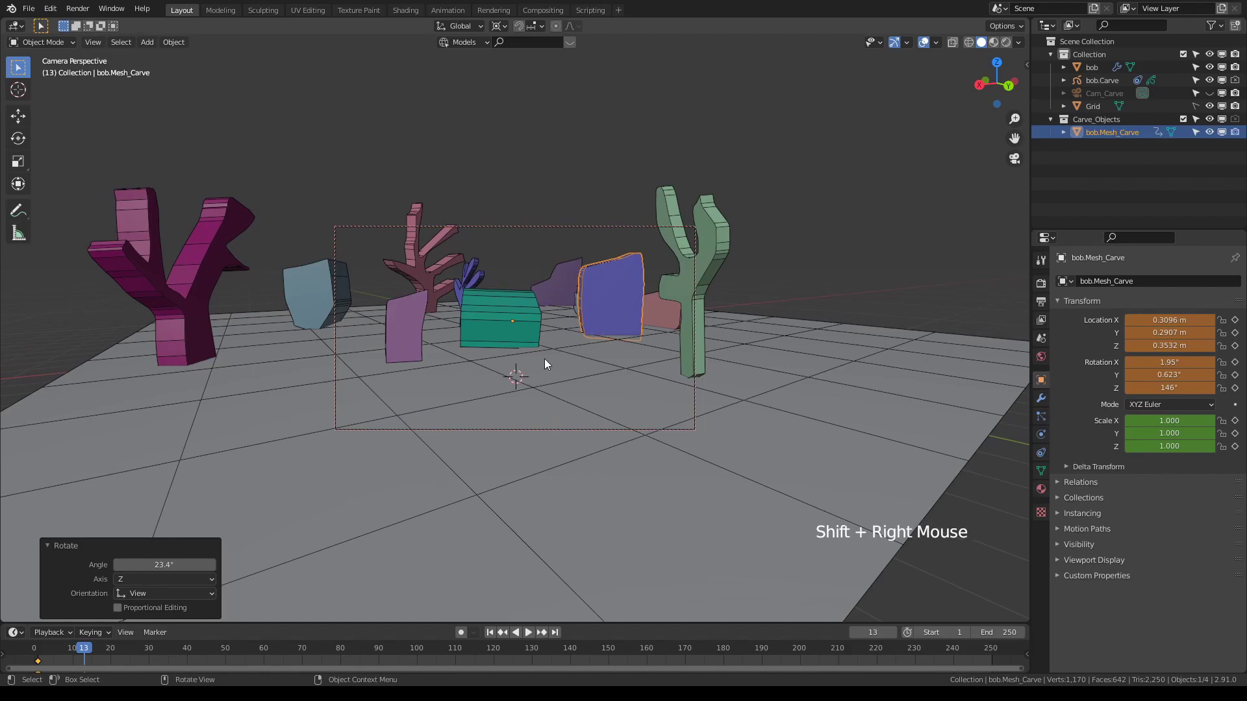
{"action": "key", "text": "k"}
{"action": "mouse_move", "coordinate": [475, 380]}
{"action": "left_mouse_down"}
{"action": "mouse_move", "coordinate": [563, 315]}
{"action": "mouse_move", "coordinate": [481, 379]}
{"action": "left_mouse_up"}
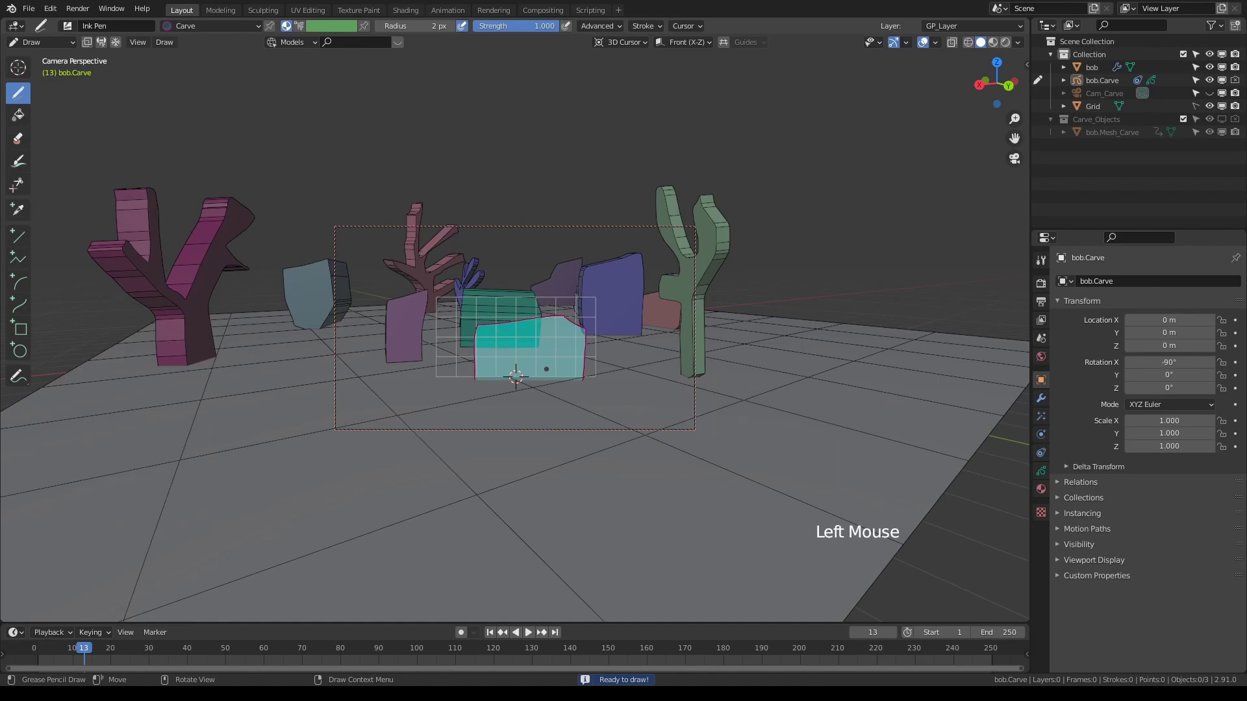
{"action": "key", "text": "k"}
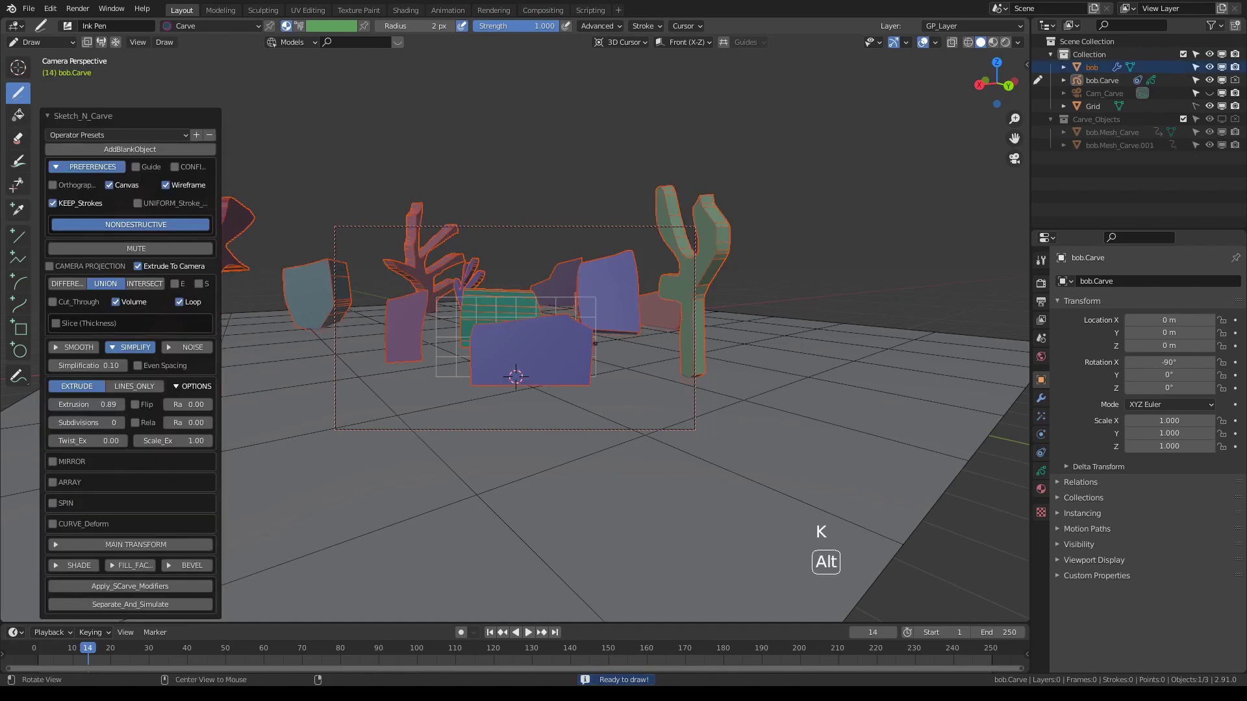
{"action": "key", "text": "alt+v"}
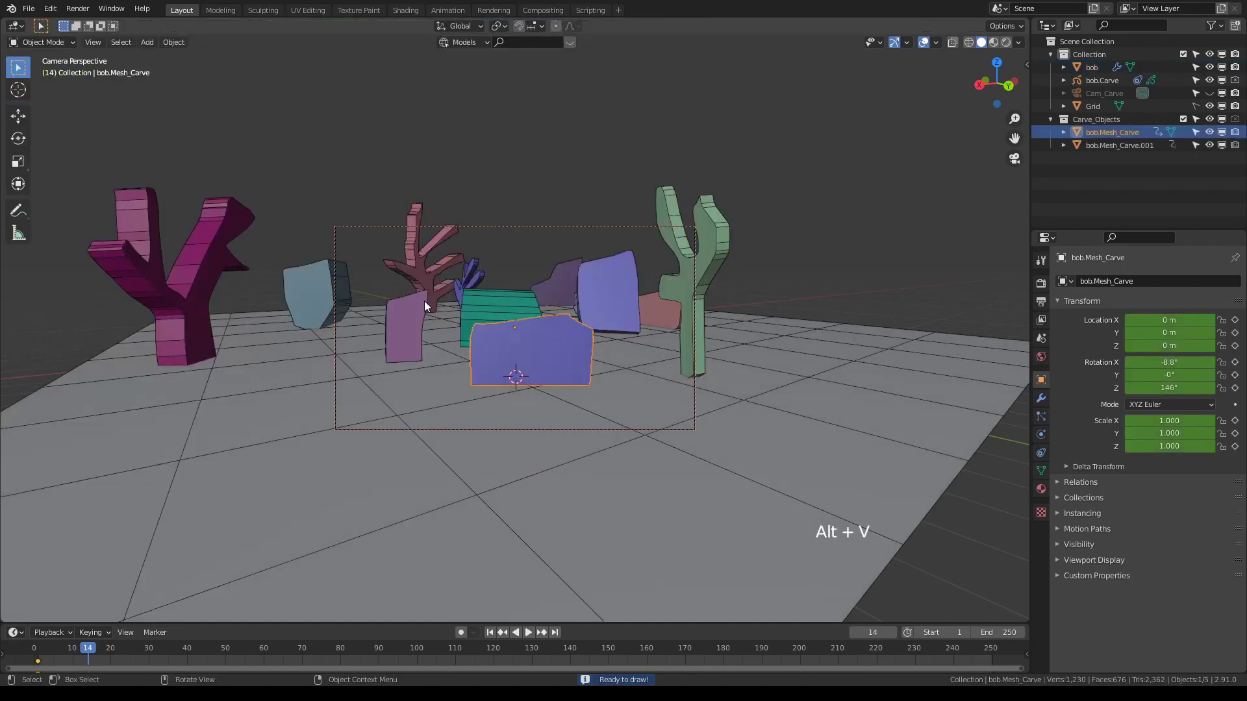
Rotate the low block about 11.4°, set the transform pivot point to 3D Cursor and rotate it back about 10° around the cursor
{"action": "key", "text": "r"}
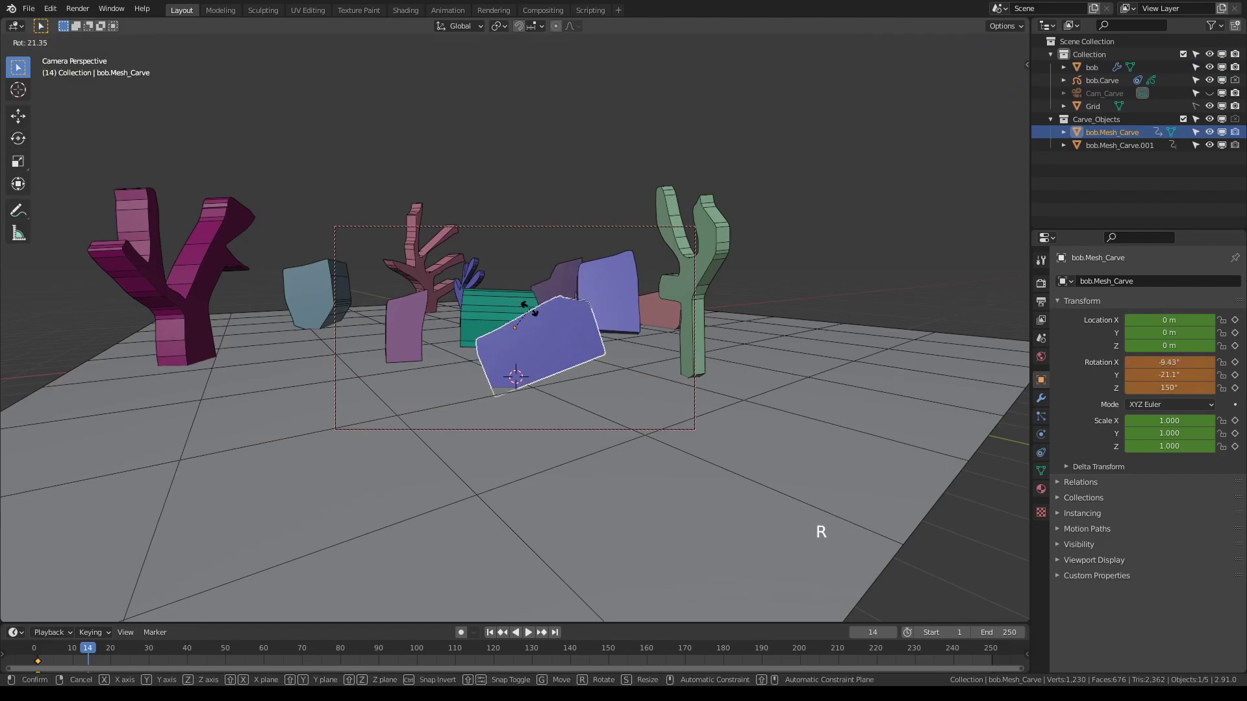
{"action": "left_click", "coordinate": [531, 314]}
{"action": "left_click", "coordinate": [503, 26]}
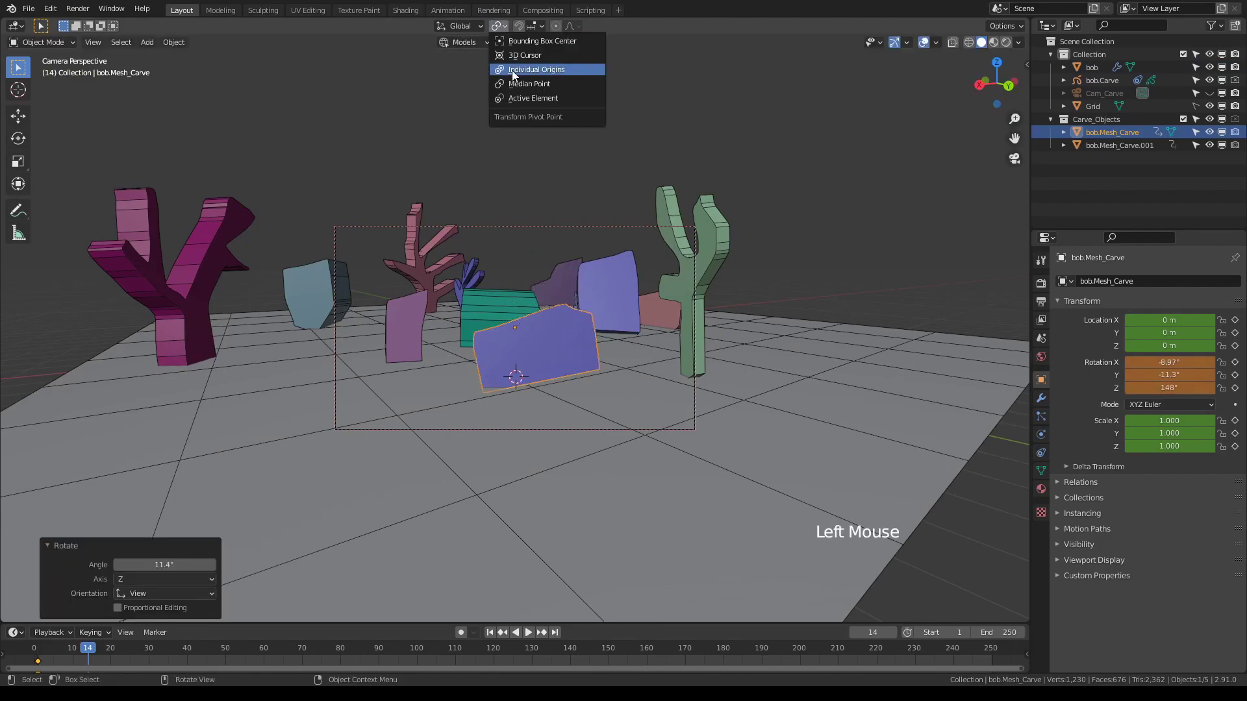
{"action": "left_click", "coordinate": [517, 54]}
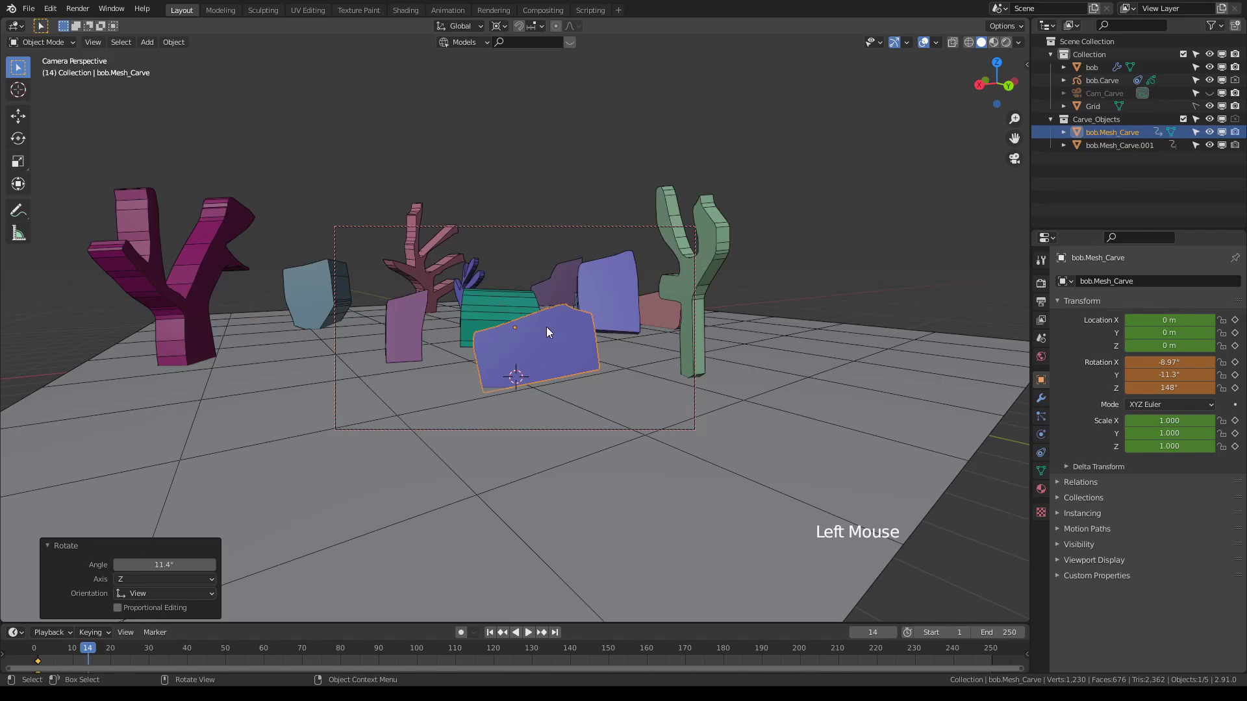
{"action": "key", "text": "r"}
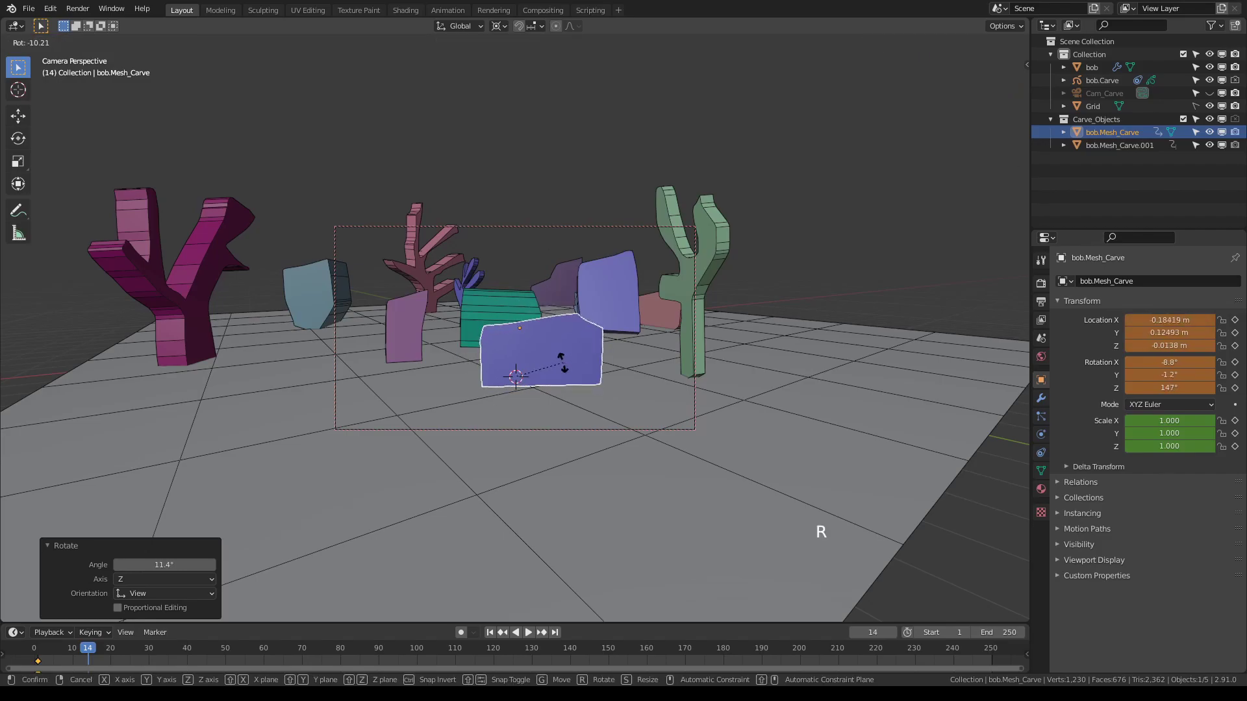
{"action": "left_click", "coordinate": [563, 368]}
Tilt the low block from a side view, move it to sit on the ground plane and deselect it
{"action": "middle_click_drag", "start_coordinate": [622, 356], "coordinate": [544, 247]}
{"action": "key", "text": "r"}
{"action": "left_click", "coordinate": [416, 325]}
{"action": "key", "text": "g"}
{"action": "left_click", "coordinate": [426, 331]}
{"action": "key", "text": "g"}
{"action": "left_click", "coordinate": [504, 330]}
{"action": "scroll", "coordinate": [548, 243], "scroll_direction": "down", "scroll_amount": 1}
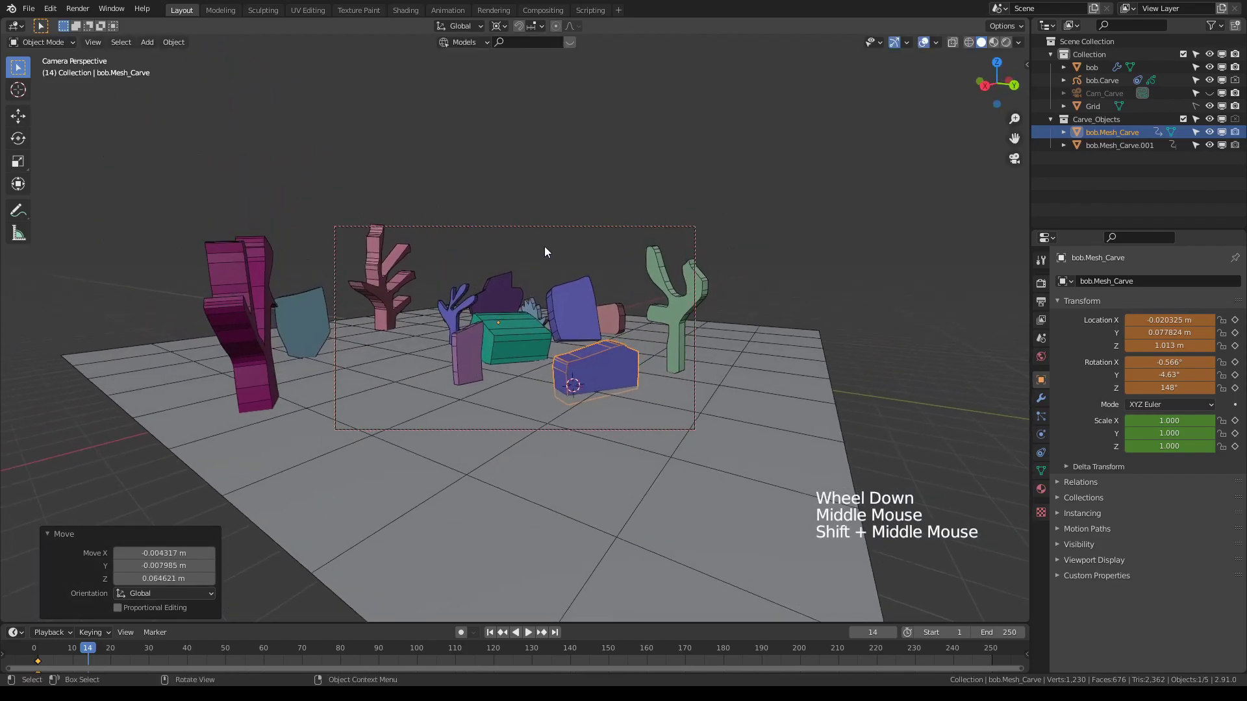
{"action": "left_click", "coordinate": [555, 247]}
Apply the Sketch_N_Carve modifiers to the merged mesh with Apply_All_SCarve_Modifiers enabled
{"action": "middle_click_drag", "start_coordinate": [480, 274], "coordinate": [532, 306]}
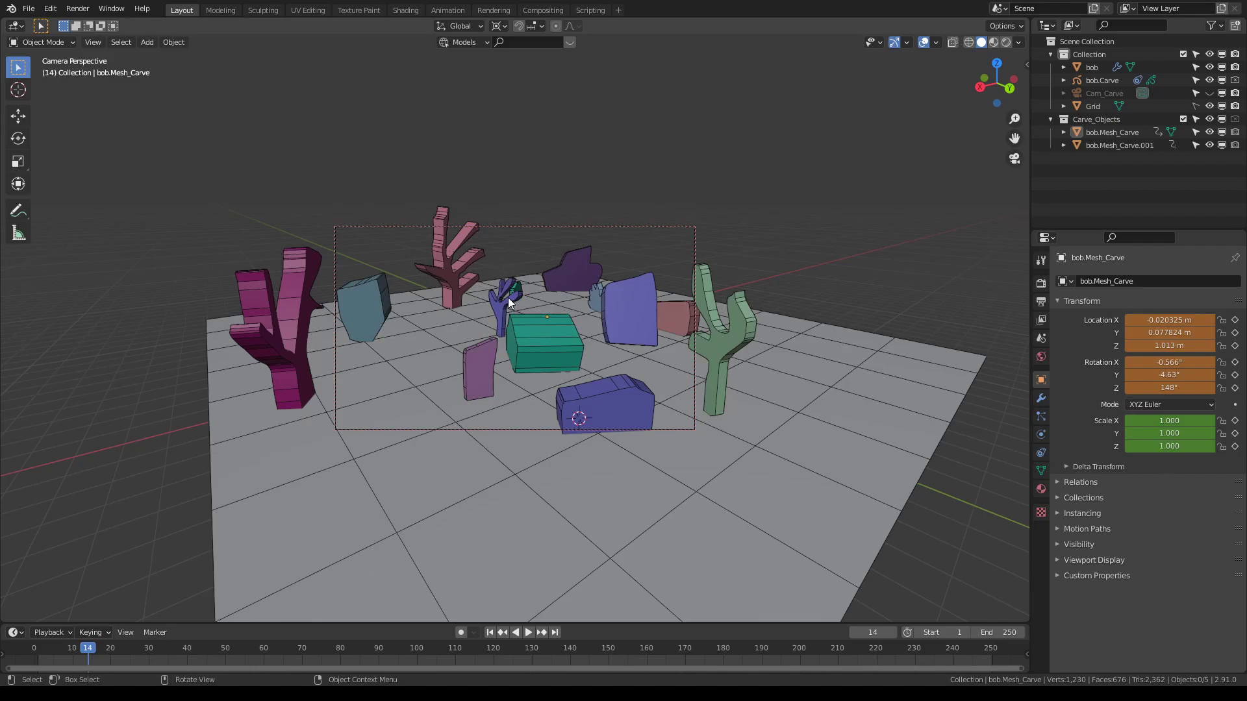
{"action": "mouse_move", "coordinate": [508, 298]}
{"action": "middle_mouse_down"}
{"action": "mouse_move", "coordinate": [551, 295]}
{"action": "mouse_move", "coordinate": [536, 291]}
{"action": "mouse_move", "coordinate": [535, 306]}
{"action": "mouse_move", "coordinate": [540, 295]}
{"action": "mouse_move", "coordinate": [505, 289]}
{"action": "middle_mouse_up"}
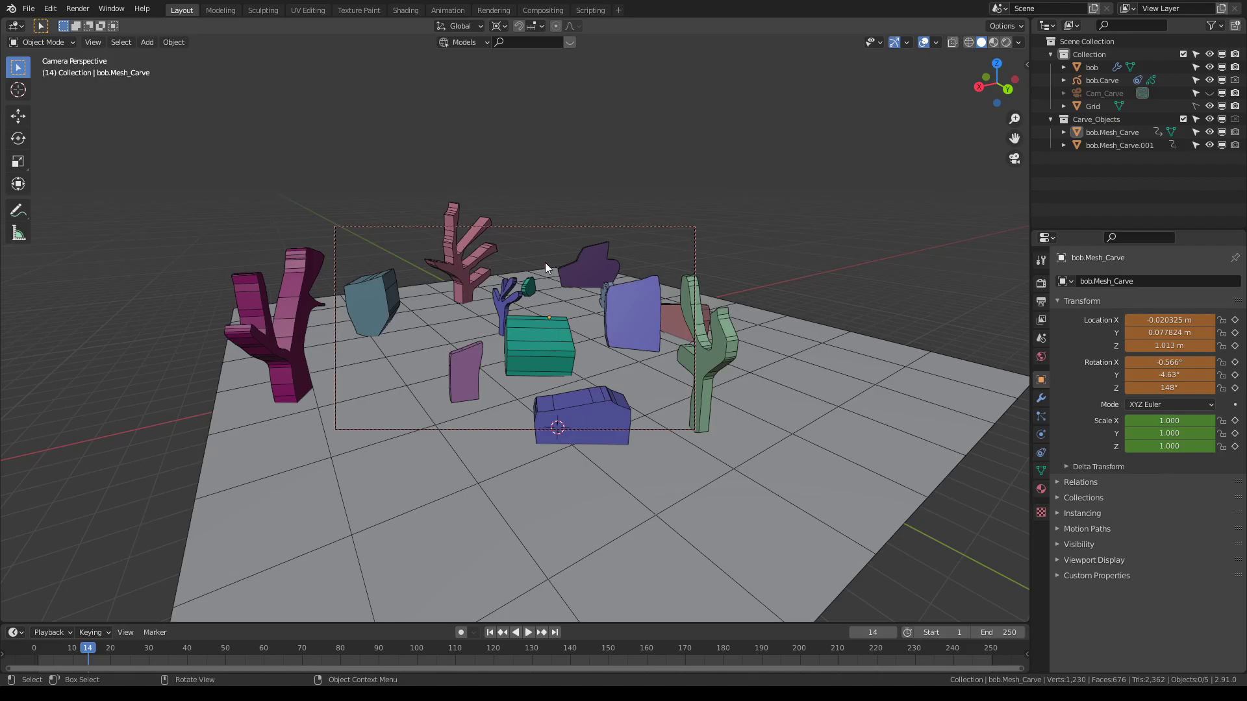
{"action": "mouse_move", "coordinate": [525, 262]}
{"action": "middle_mouse_down"}
{"action": "mouse_move", "coordinate": [513, 264]}
{"action": "mouse_move", "coordinate": [532, 262]}
{"action": "mouse_move", "coordinate": [528, 278]}
{"action": "mouse_move", "coordinate": [513, 267]}
{"action": "middle_mouse_up"}
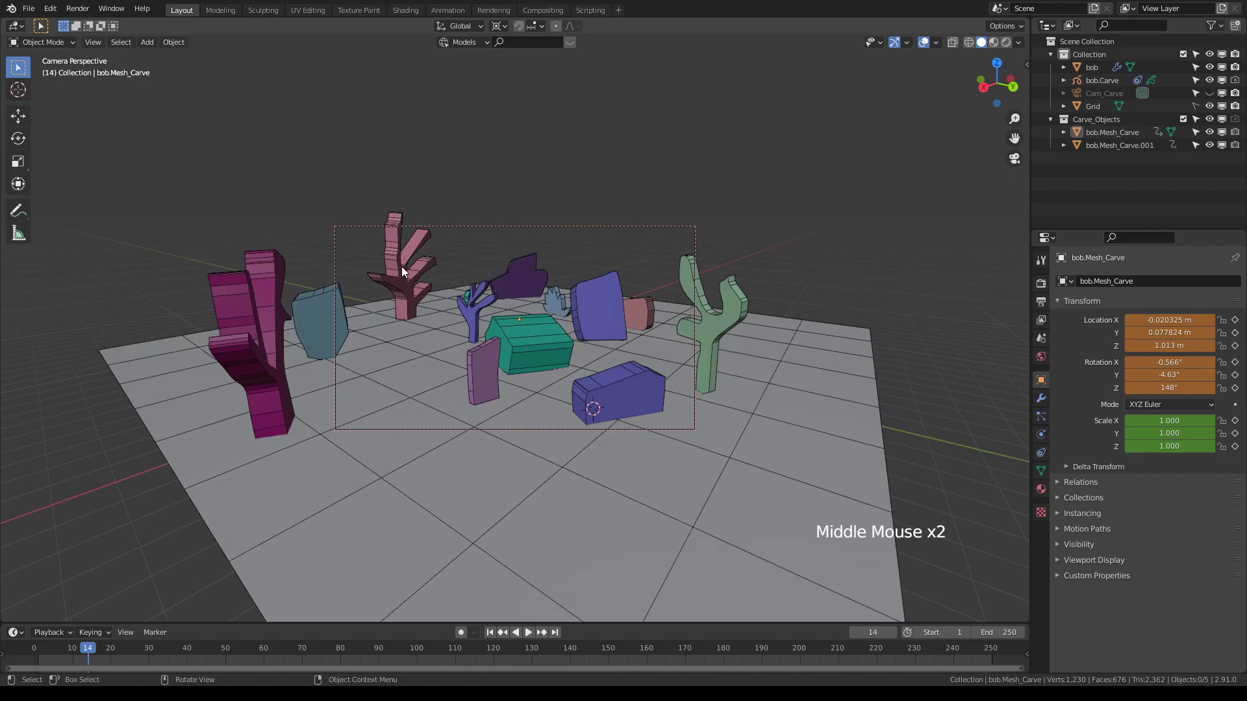
{"action": "left_click", "coordinate": [401, 268]}
{"action": "key", "text": "k"}
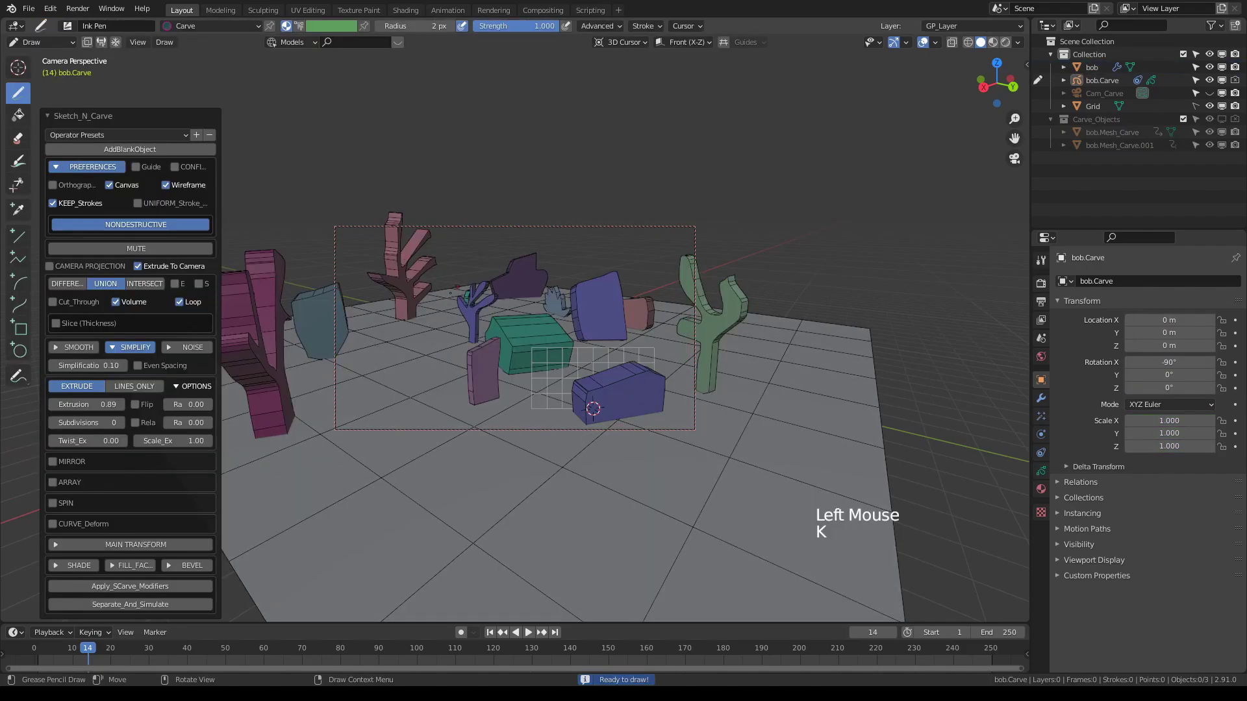
{"action": "left_click", "coordinate": [105, 586]}
{"action": "left_click", "coordinate": [22, 611]}
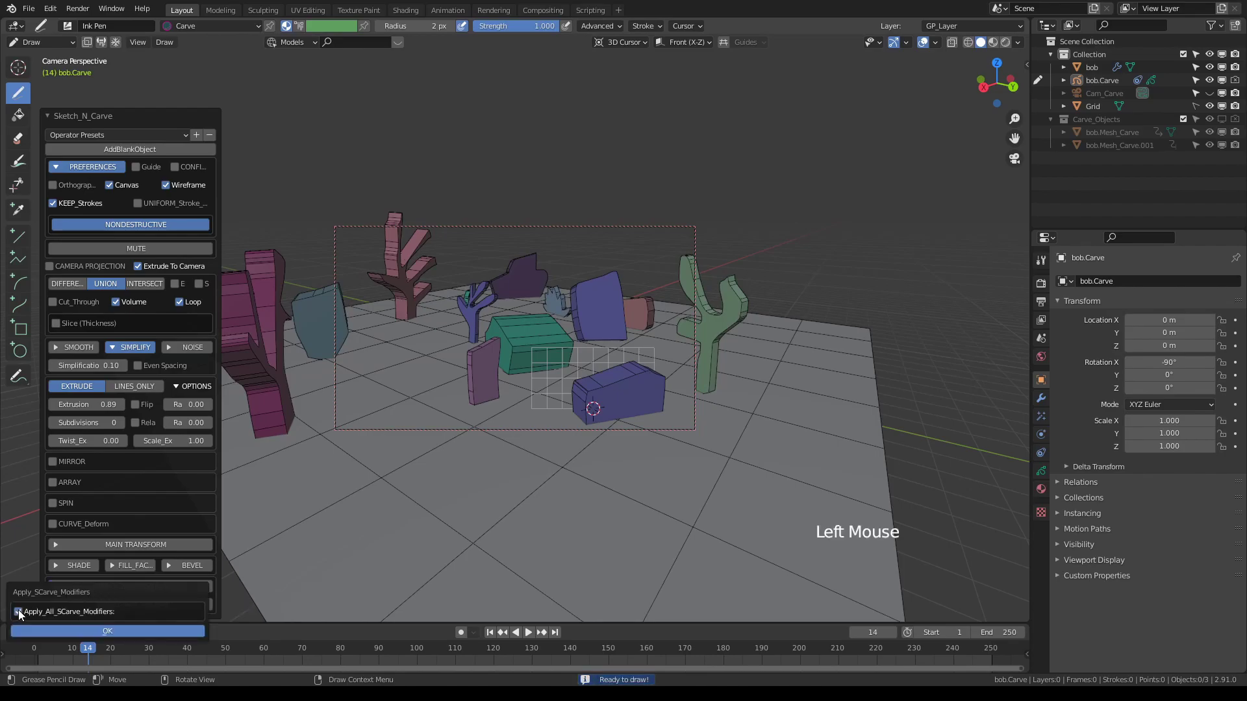
{"action": "left_click", "coordinate": [116, 630]}
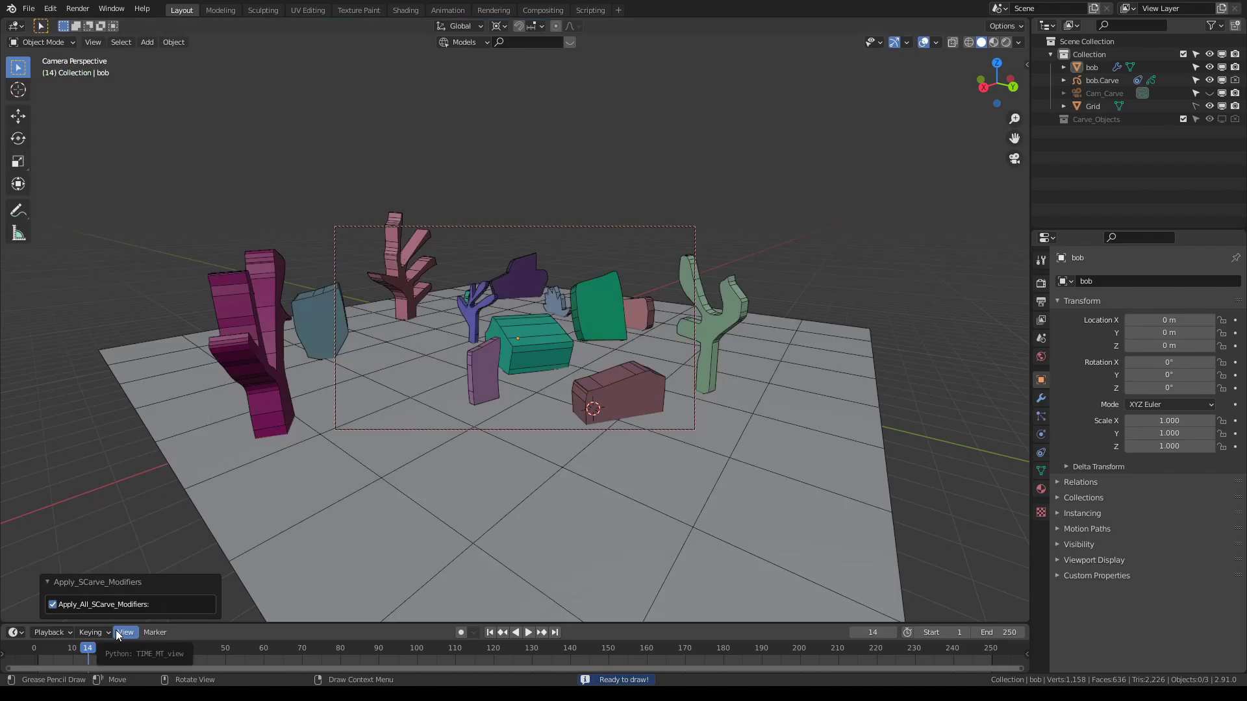
Separate the merged mesh of trees and rocks into individual objects with Separate_And_Simulate, leaving Rigid Body Simulation off
{"action": "middle_click_drag", "start_coordinate": [661, 323], "coordinate": [513, 338]}
{"action": "scroll", "coordinate": [544, 328], "scroll_direction": "down", "scroll_amount": 1}
{"action": "scroll", "coordinate": [565, 325], "scroll_direction": "up", "scroll_amount": 2}
{"action": "left_click", "coordinate": [562, 333]}
{"action": "scroll", "coordinate": [563, 334], "scroll_direction": "down", "scroll_amount": 1}
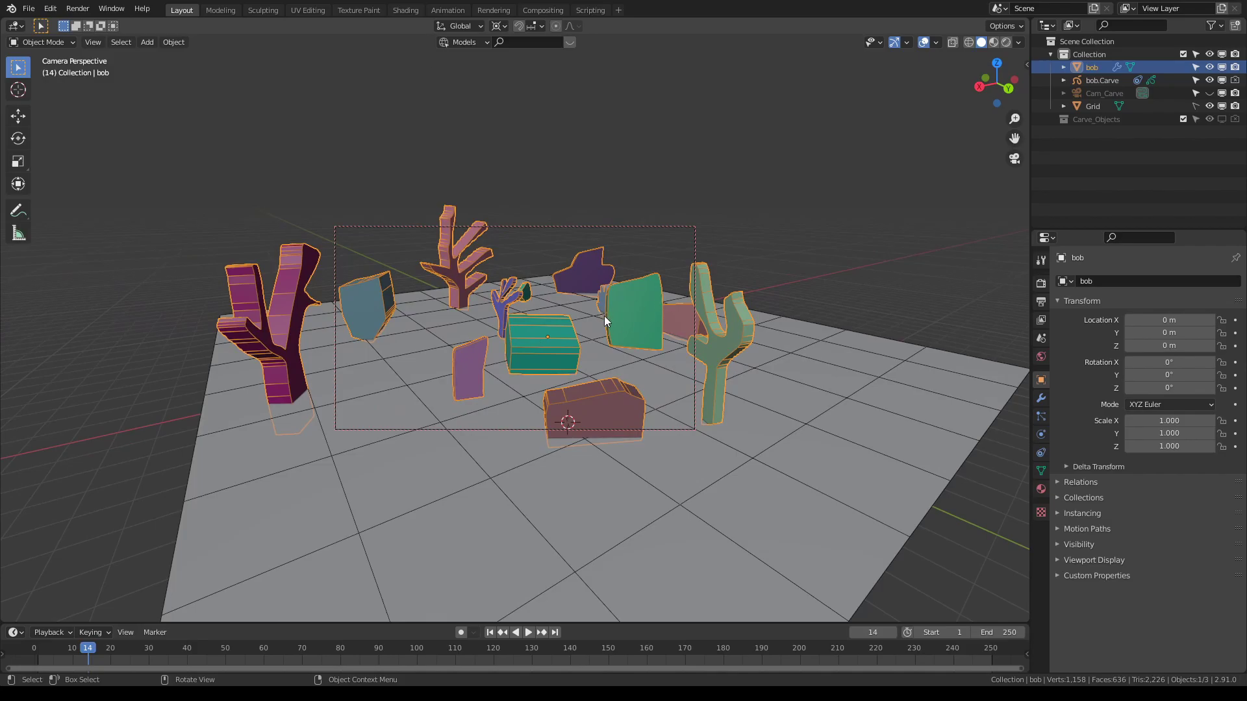
{"action": "mouse_move", "coordinate": [604, 316]}
{"action": "middle_mouse_down"}
{"action": "mouse_move", "coordinate": [583, 318]}
{"action": "mouse_move", "coordinate": [593, 304]}
{"action": "middle_mouse_up"}
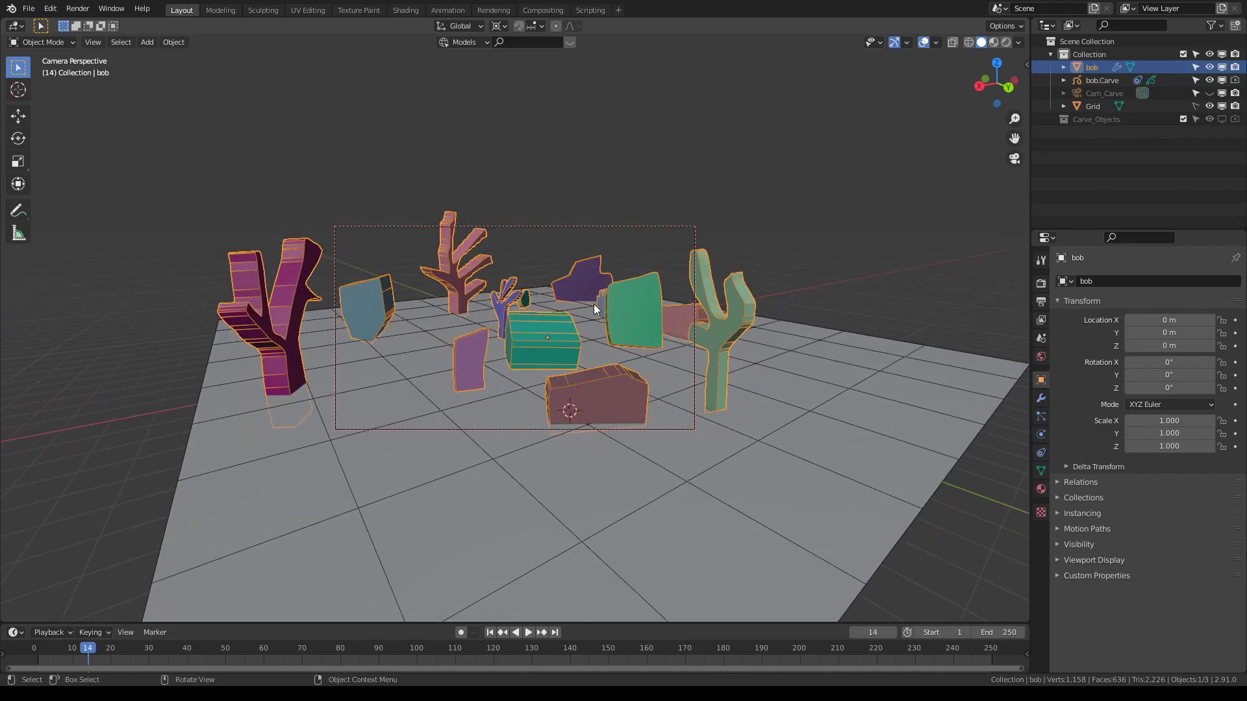
{"action": "key", "text": "k"}
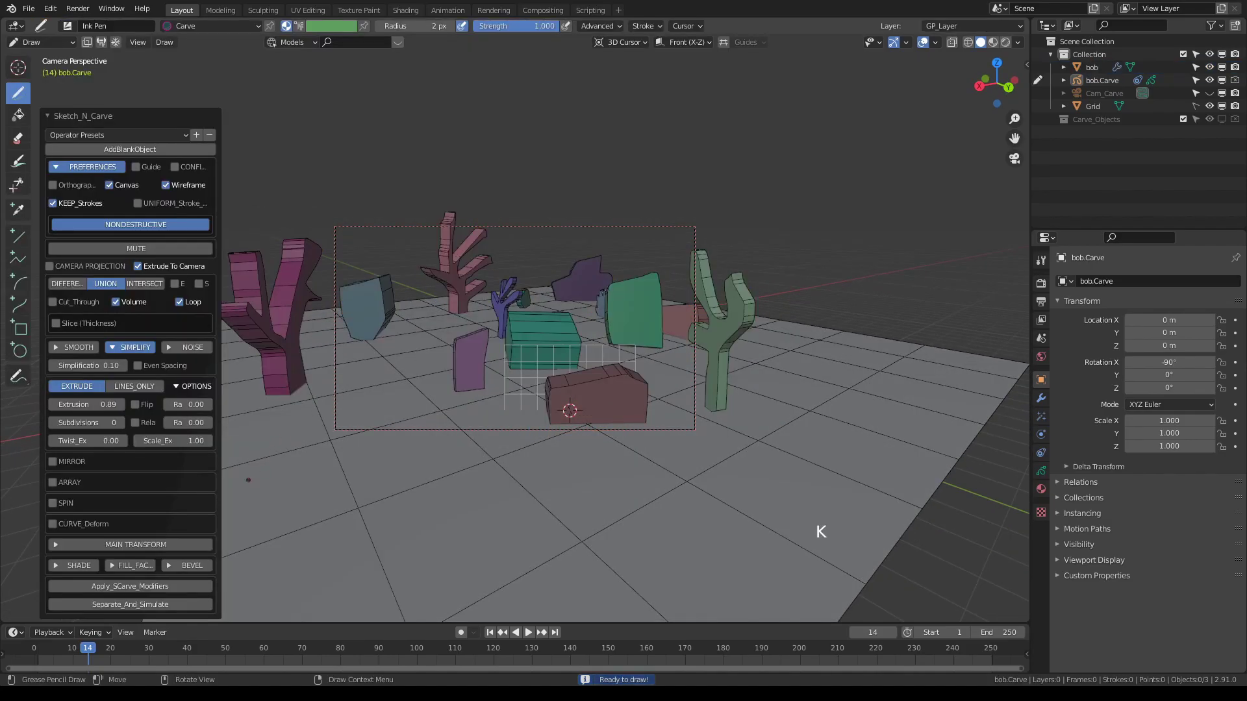
{"action": "left_click", "coordinate": [108, 602]}
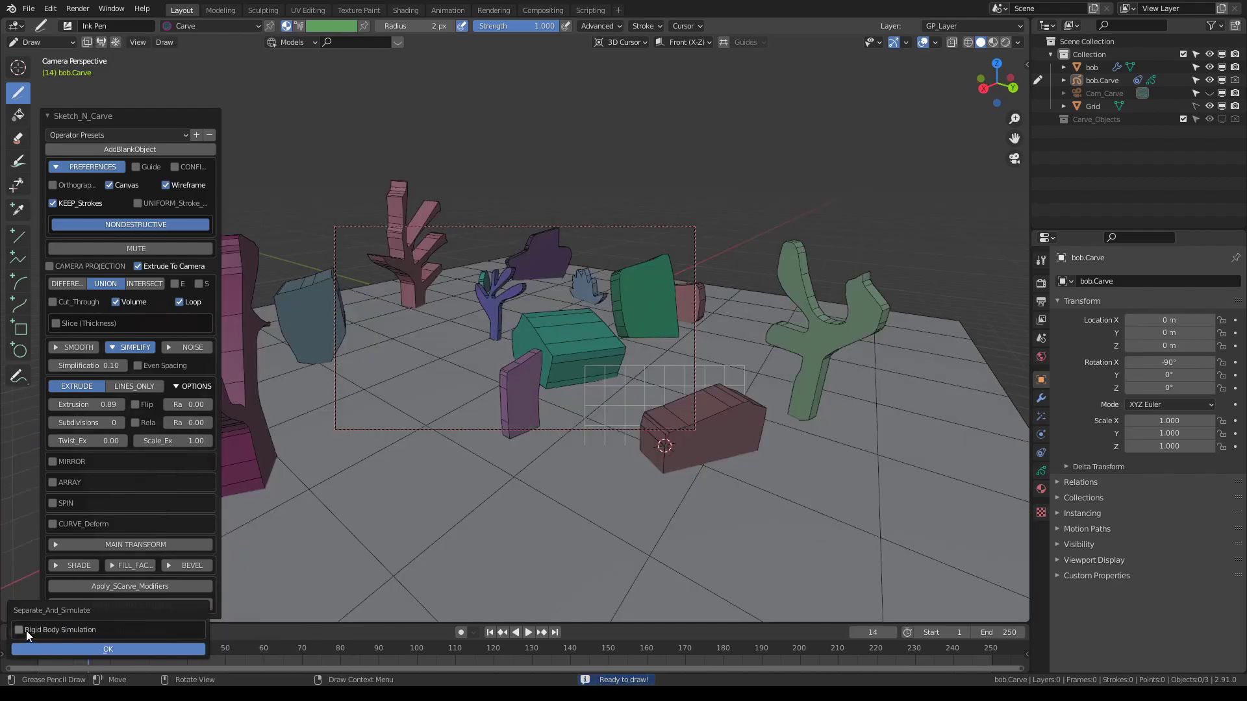
{"action": "left_click", "coordinate": [106, 648]}
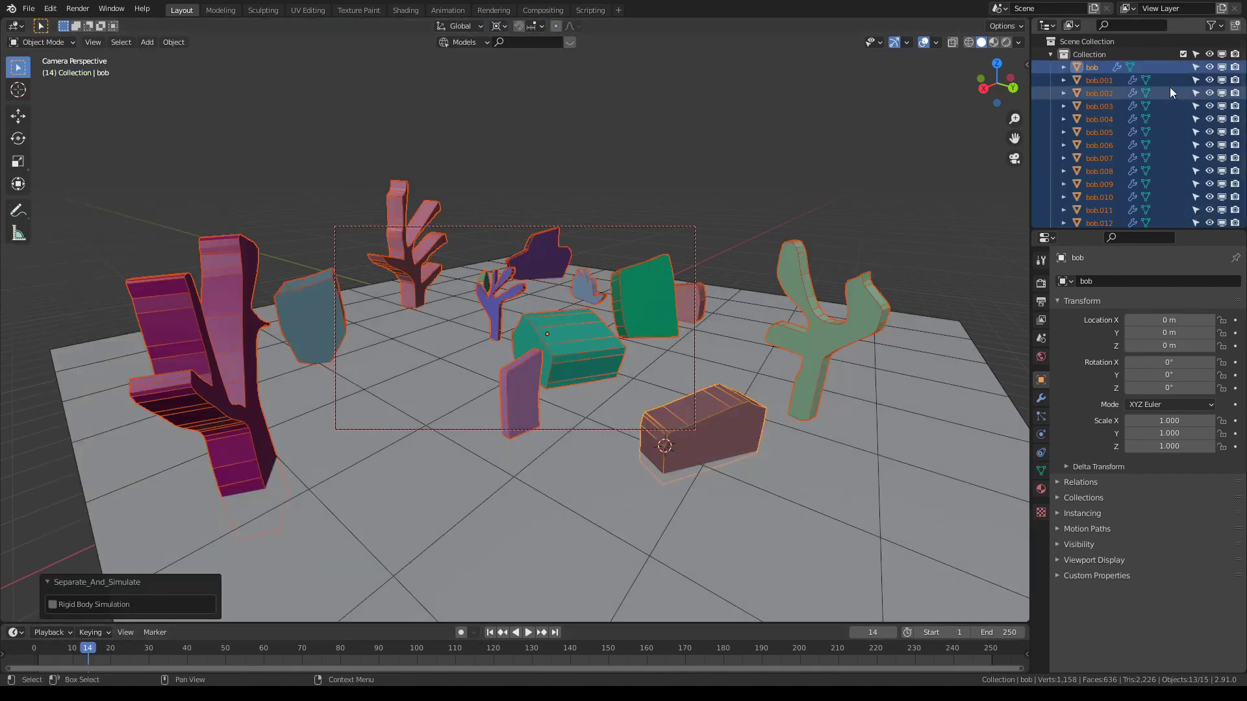
Go through the separated objects in the outliner and select single shapes in the scene, ending with the small blue-violet tree
{"action": "scroll", "coordinate": [1136, 197], "scroll_direction": "down", "scroll_amount": 3}
{"action": "scroll", "coordinate": [1136, 184], "scroll_direction": "up", "scroll_amount": 5}
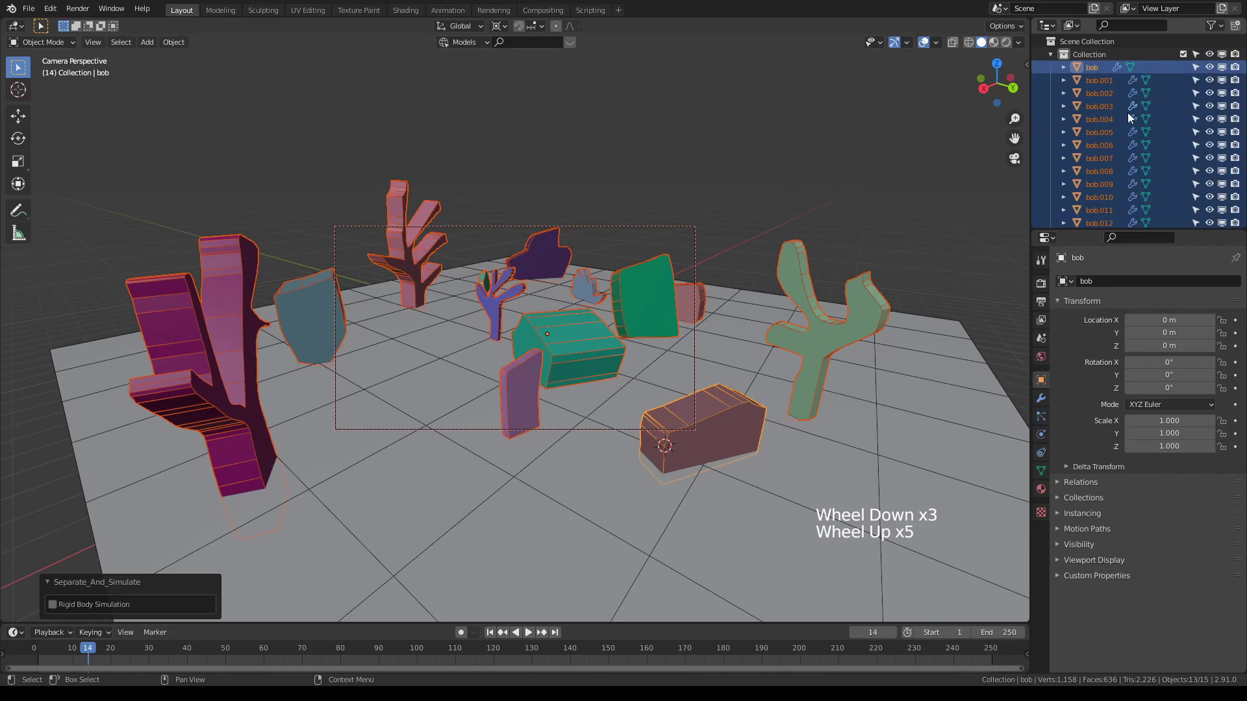
{"action": "scroll", "coordinate": [1128, 117], "scroll_direction": "down", "scroll_amount": 2}
{"action": "left_click", "coordinate": [602, 194]}
{"action": "left_click", "coordinate": [543, 252]}
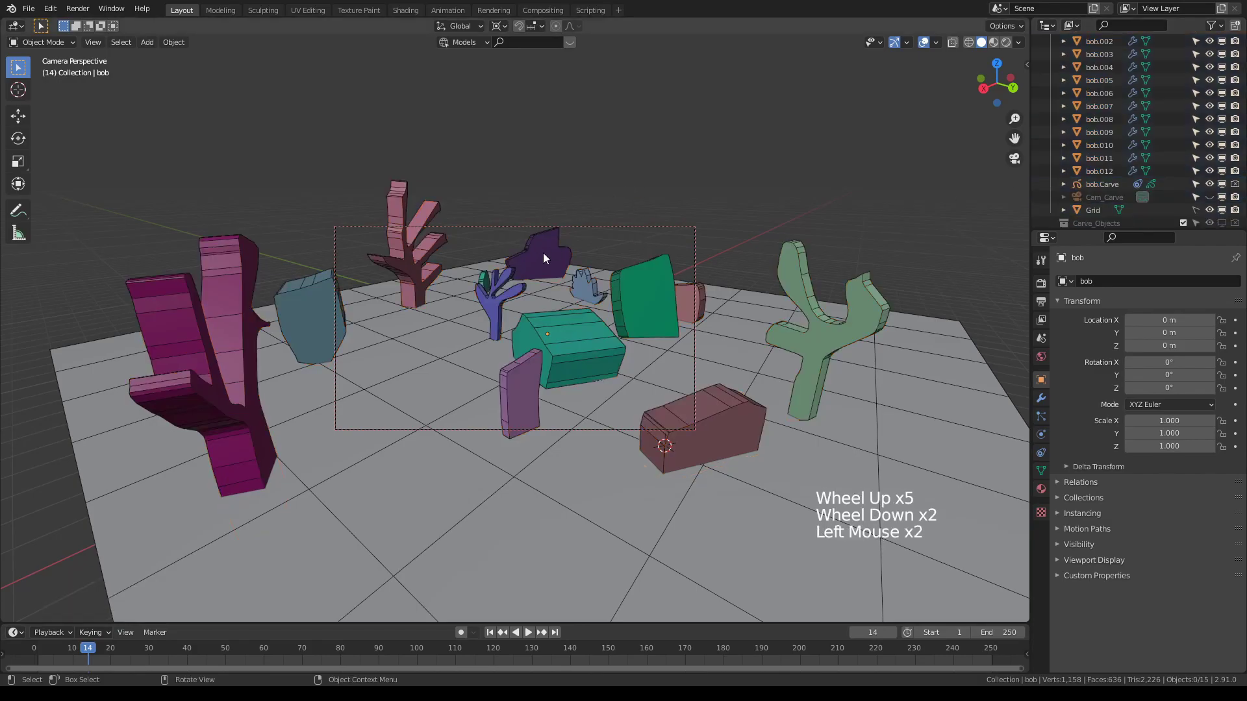
{"action": "left_click", "coordinate": [426, 252]}
{"action": "left_click", "coordinate": [544, 321]}
{"action": "left_click", "coordinate": [535, 297]}
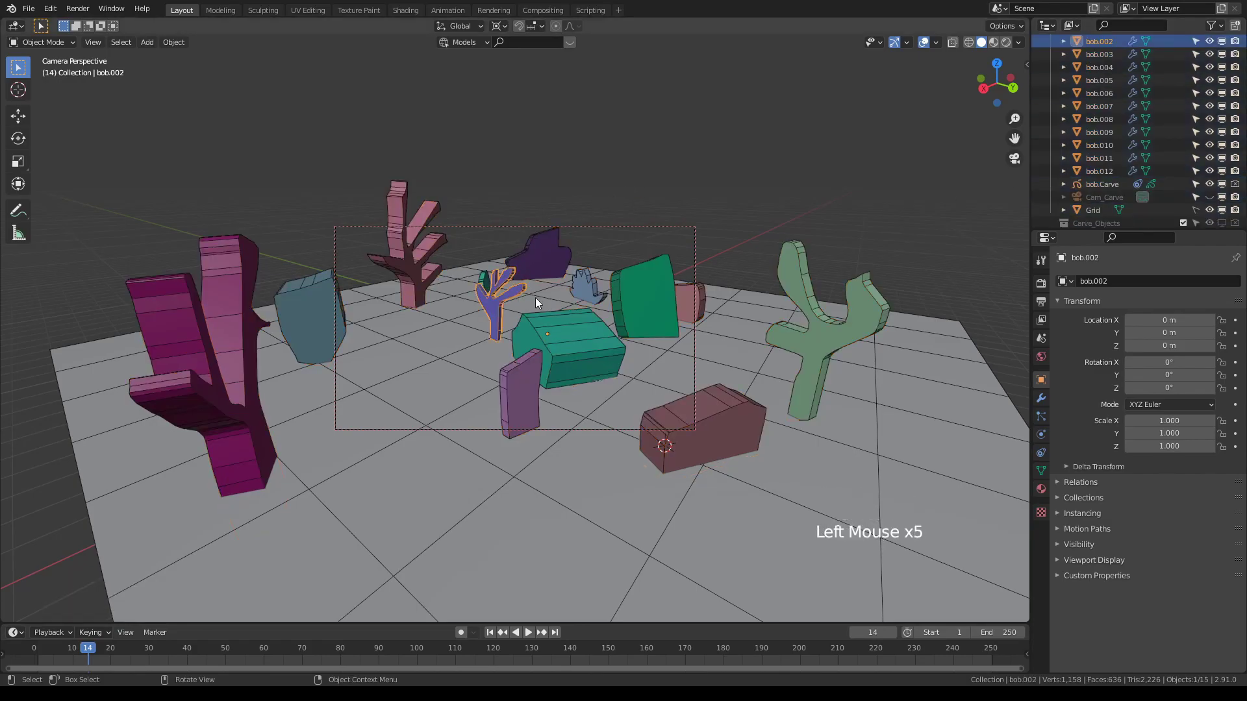
Check single separated shapes from both sides of the scene and nudge the teal block in the middle slightly
{"action": "left_click", "coordinate": [647, 296]}
{"action": "middle_click_drag", "start_coordinate": [646, 296], "coordinate": [398, 323]}
{"action": "left_click", "coordinate": [728, 417]}
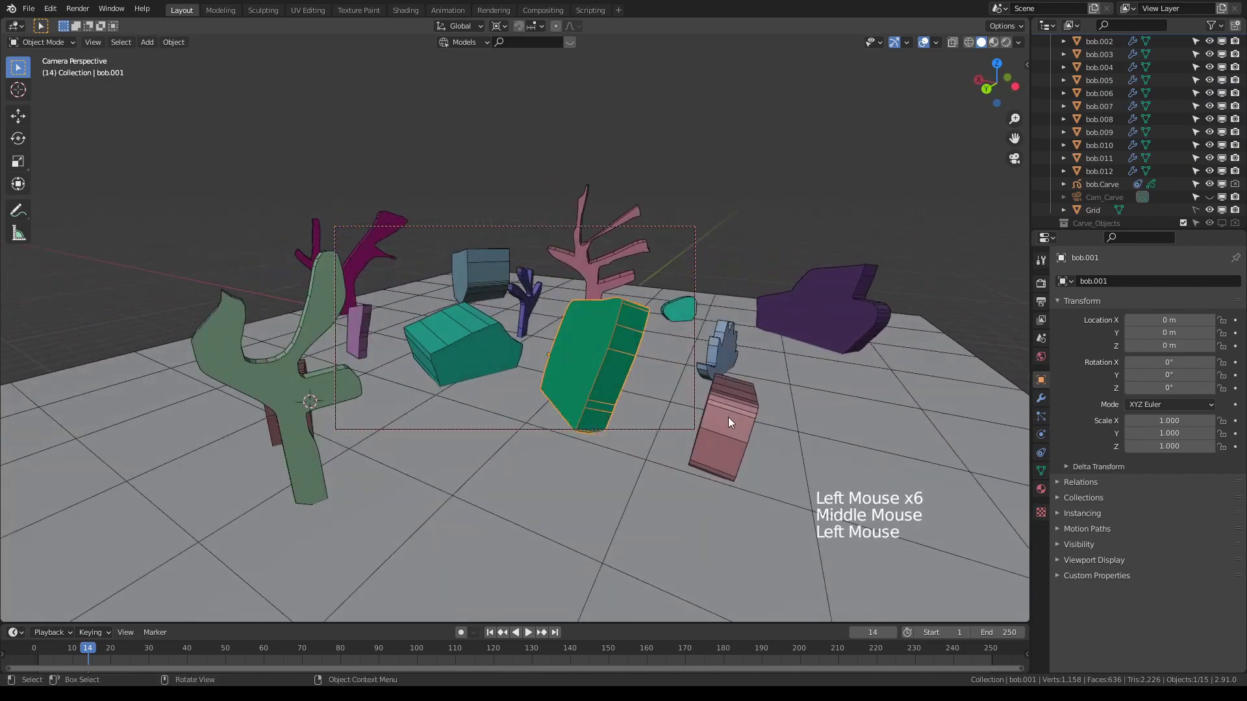
{"action": "middle_click_drag", "start_coordinate": [727, 417], "coordinate": [571, 367]}
{"action": "left_click", "coordinate": [569, 333]}
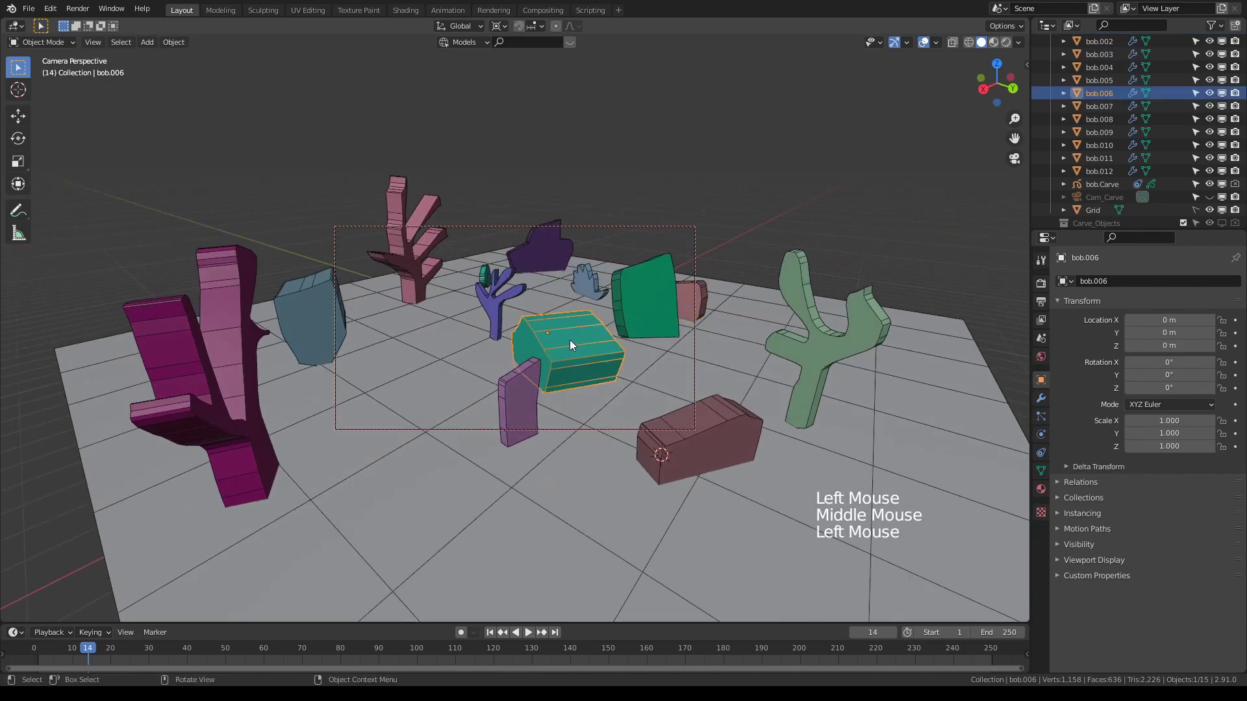
{"action": "key", "text": "g"}
{"action": "left_click", "coordinate": [572, 335]}
Move the tall green rock by about 0.036, -0.013, -0.046 m and the light green tree by about 0.085, -0.014, -0.137 m
{"action": "left_click", "coordinate": [660, 299]}
{"action": "key", "text": "g"}
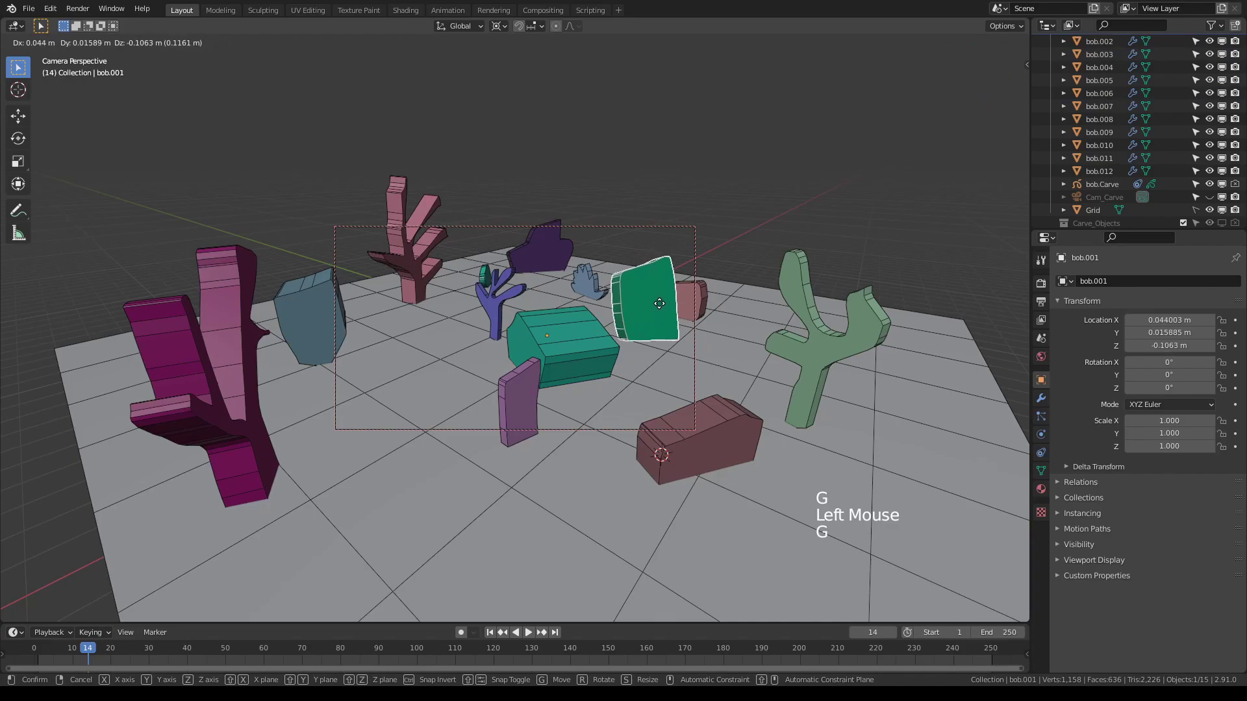
{"action": "left_click", "coordinate": [656, 300]}
{"action": "left_click", "coordinate": [825, 332]}
{"action": "key", "text": "g"}
{"action": "left_click", "coordinate": [821, 338]}
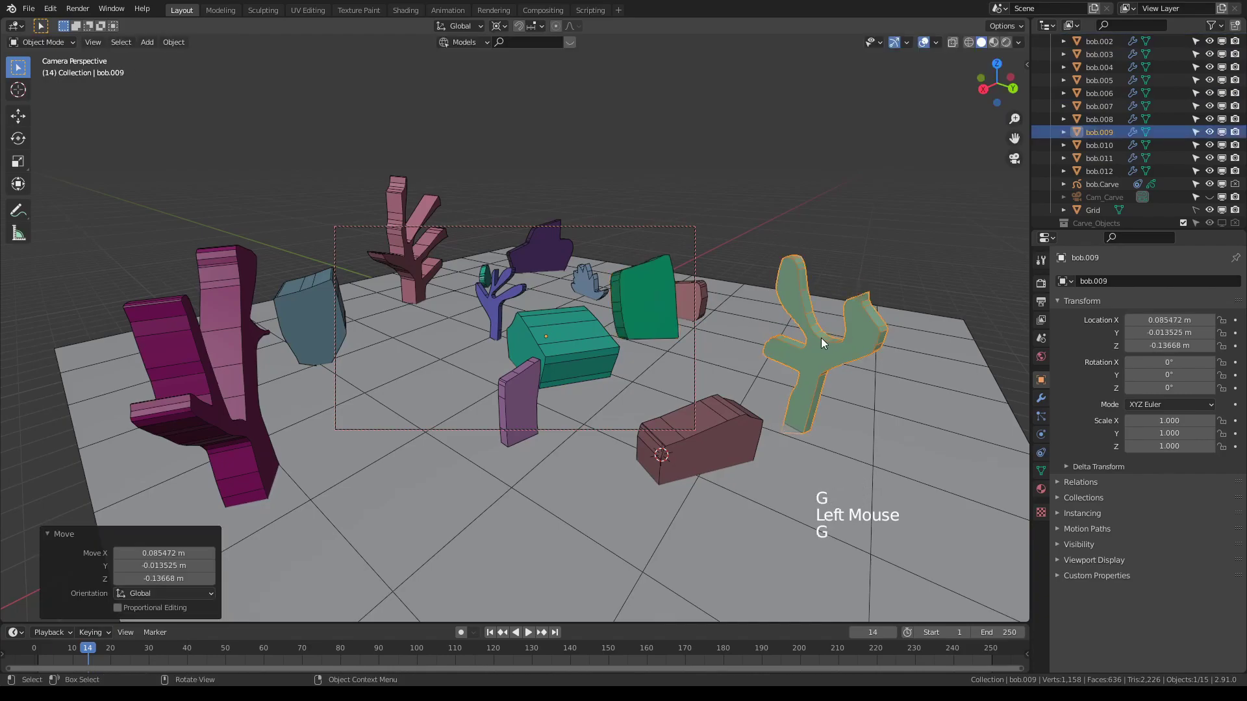
Rotate the low reddish-brown block in the foreground by about 0.16° around the view axis
{"action": "middle_click_drag", "start_coordinate": [718, 382], "coordinate": [630, 414]}
{"action": "left_click", "coordinate": [586, 435]}
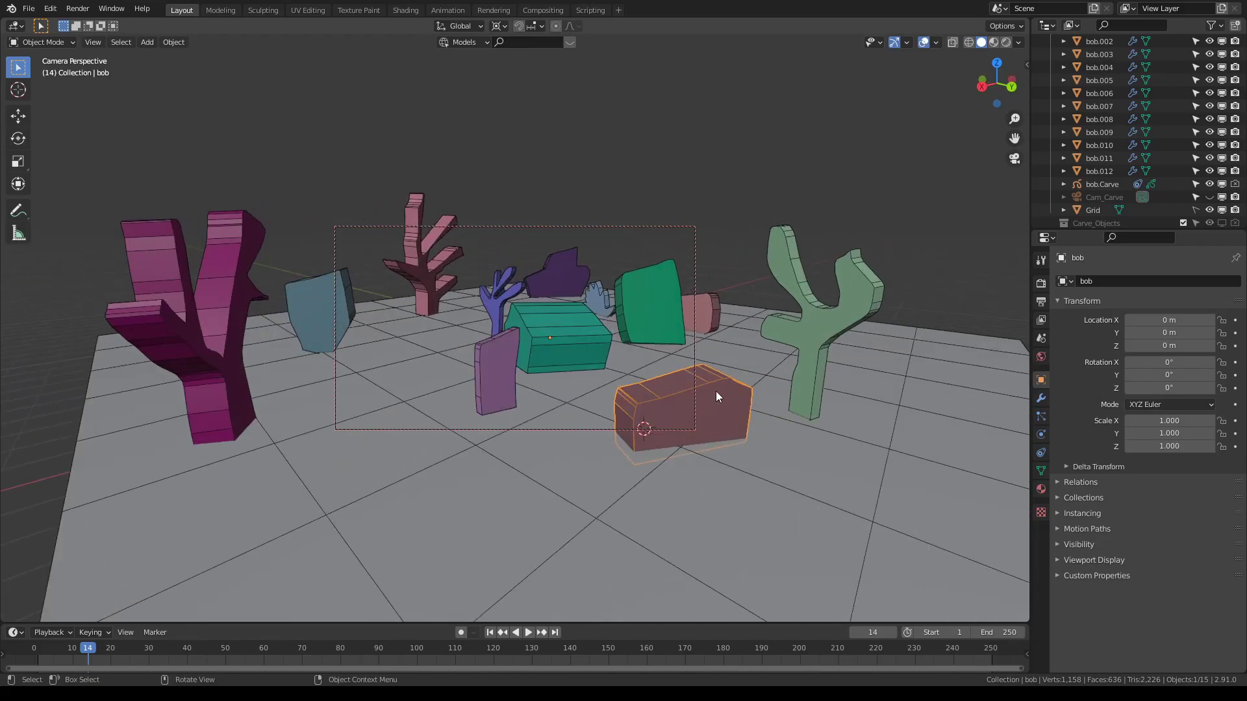
{"action": "key", "text": "r"}
{"action": "left_click", "coordinate": [734, 382]}
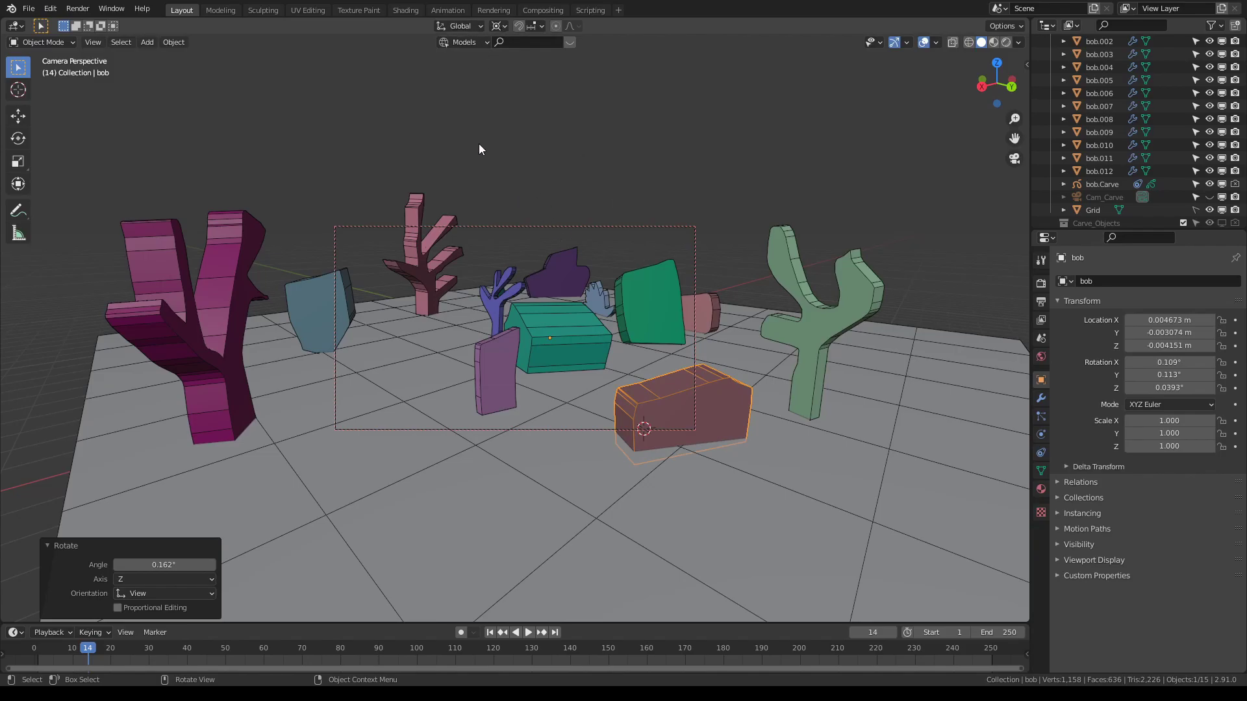
Set the transform pivot point to Median Point and try rotating the low reddish-brown block around it
{"action": "left_click", "coordinate": [497, 26]}
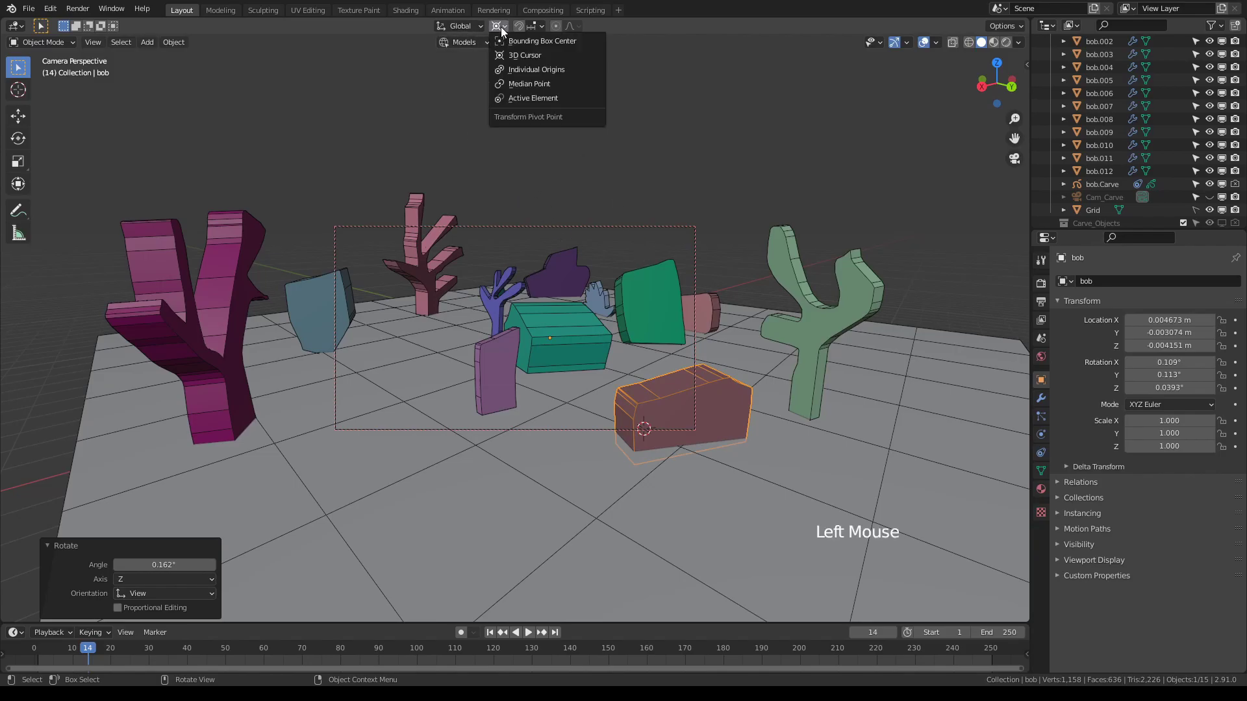
{"action": "left_click", "coordinate": [536, 84]}
{"action": "key", "text": "r"}
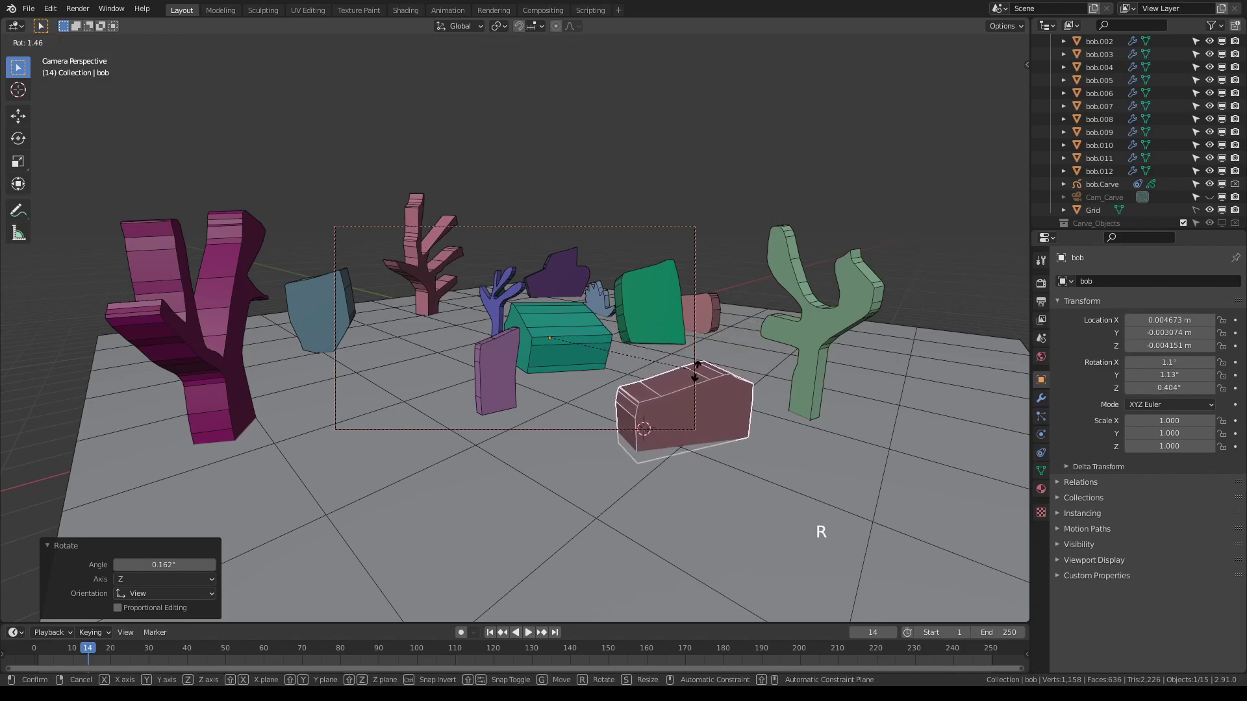
{"action": "key", "text": "Escape"}
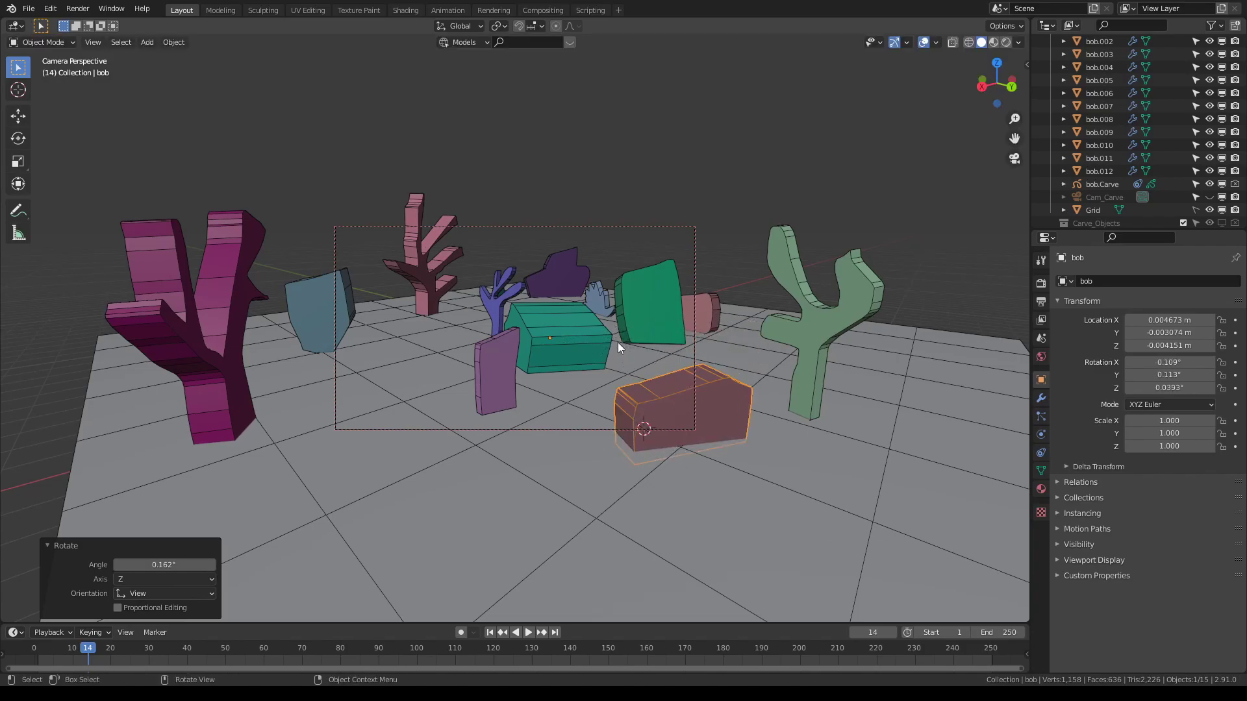
Examine the separated trees and rocks from several angles, selecting the purple slab and the tall green rock, and deselect everything
{"action": "middle_click_drag", "start_coordinate": [673, 389], "coordinate": [551, 364]}
{"action": "left_click", "coordinate": [516, 397]}
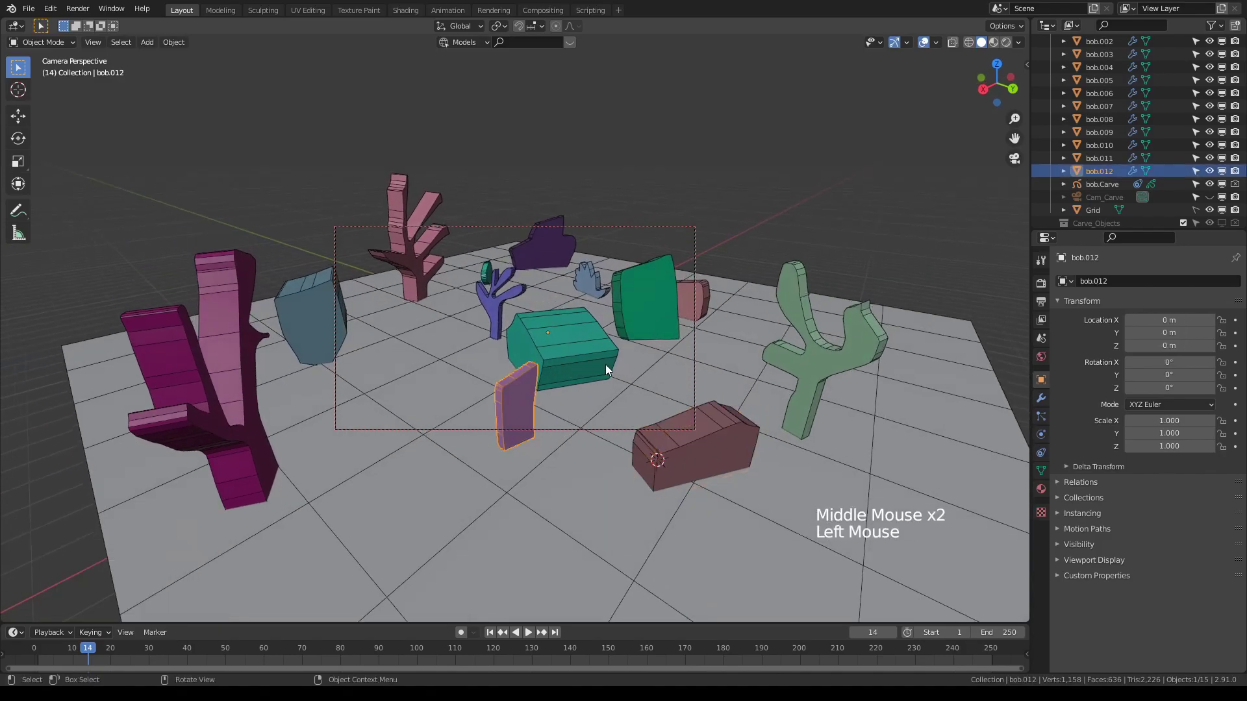
{"action": "left_click", "coordinate": [653, 295]}
{"action": "middle_click_drag", "start_coordinate": [653, 299], "coordinate": [587, 316]}
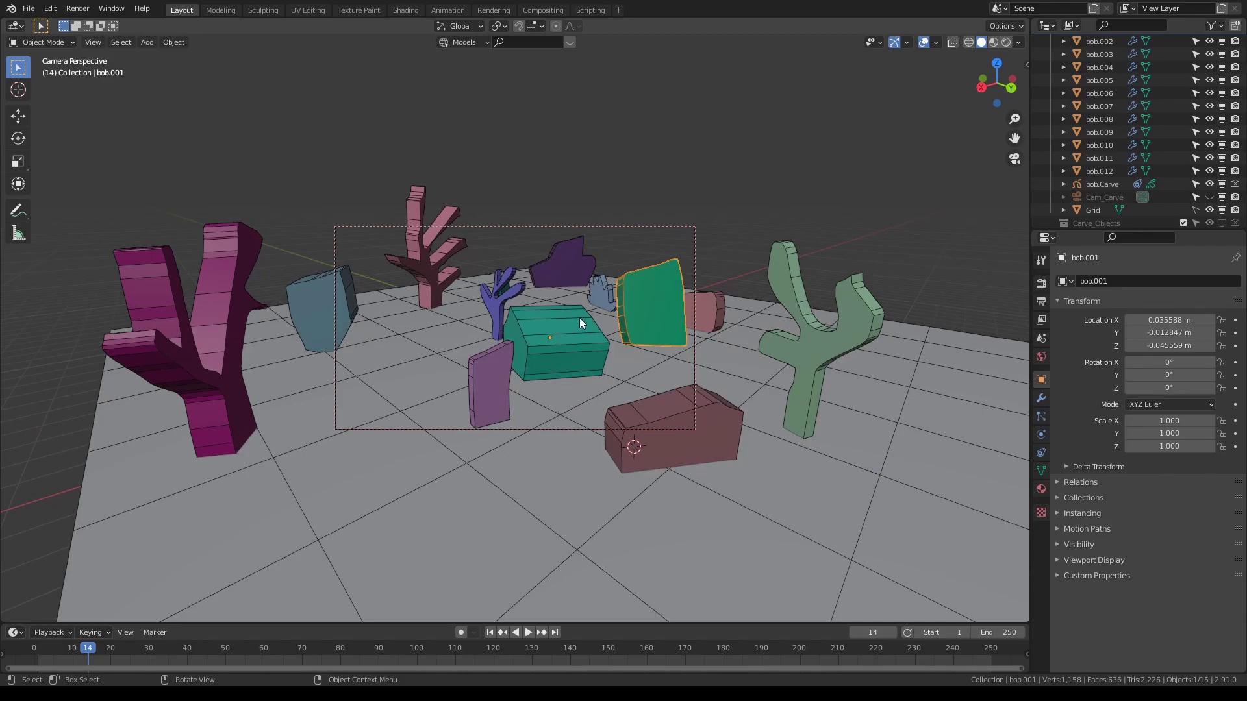
{"action": "middle_click_drag", "start_coordinate": [576, 318], "coordinate": [616, 341]}
{"action": "scroll", "coordinate": [555, 318], "scroll_direction": "down", "scroll_amount": 2}
{"action": "scroll", "coordinate": [536, 336], "scroll_direction": "up", "scroll_amount": 2}
{"action": "left_click", "coordinate": [636, 255]}
{"action": "scroll", "coordinate": [622, 314], "scroll_direction": "down", "scroll_amount": 1}
{"action": "scroll", "coordinate": [625, 319], "scroll_direction": "down", "scroll_amount": 1}
{"action": "scroll", "coordinate": [584, 329], "scroll_direction": "up", "scroll_amount": 1}
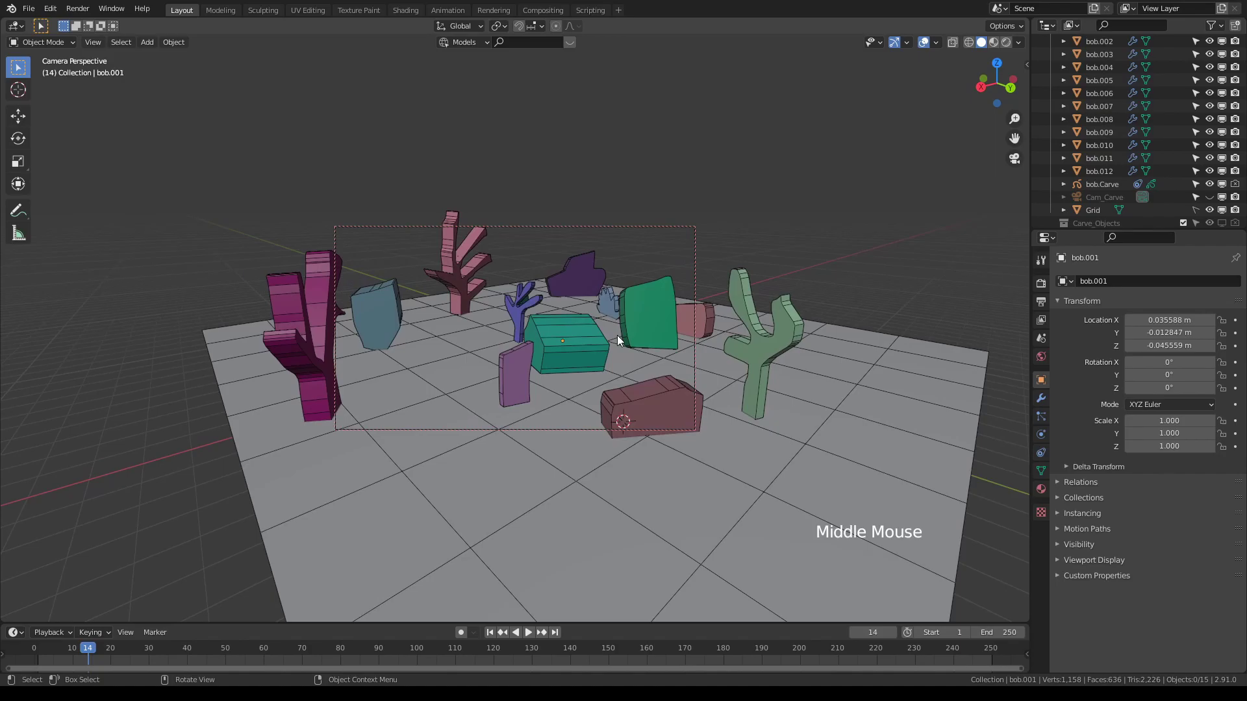